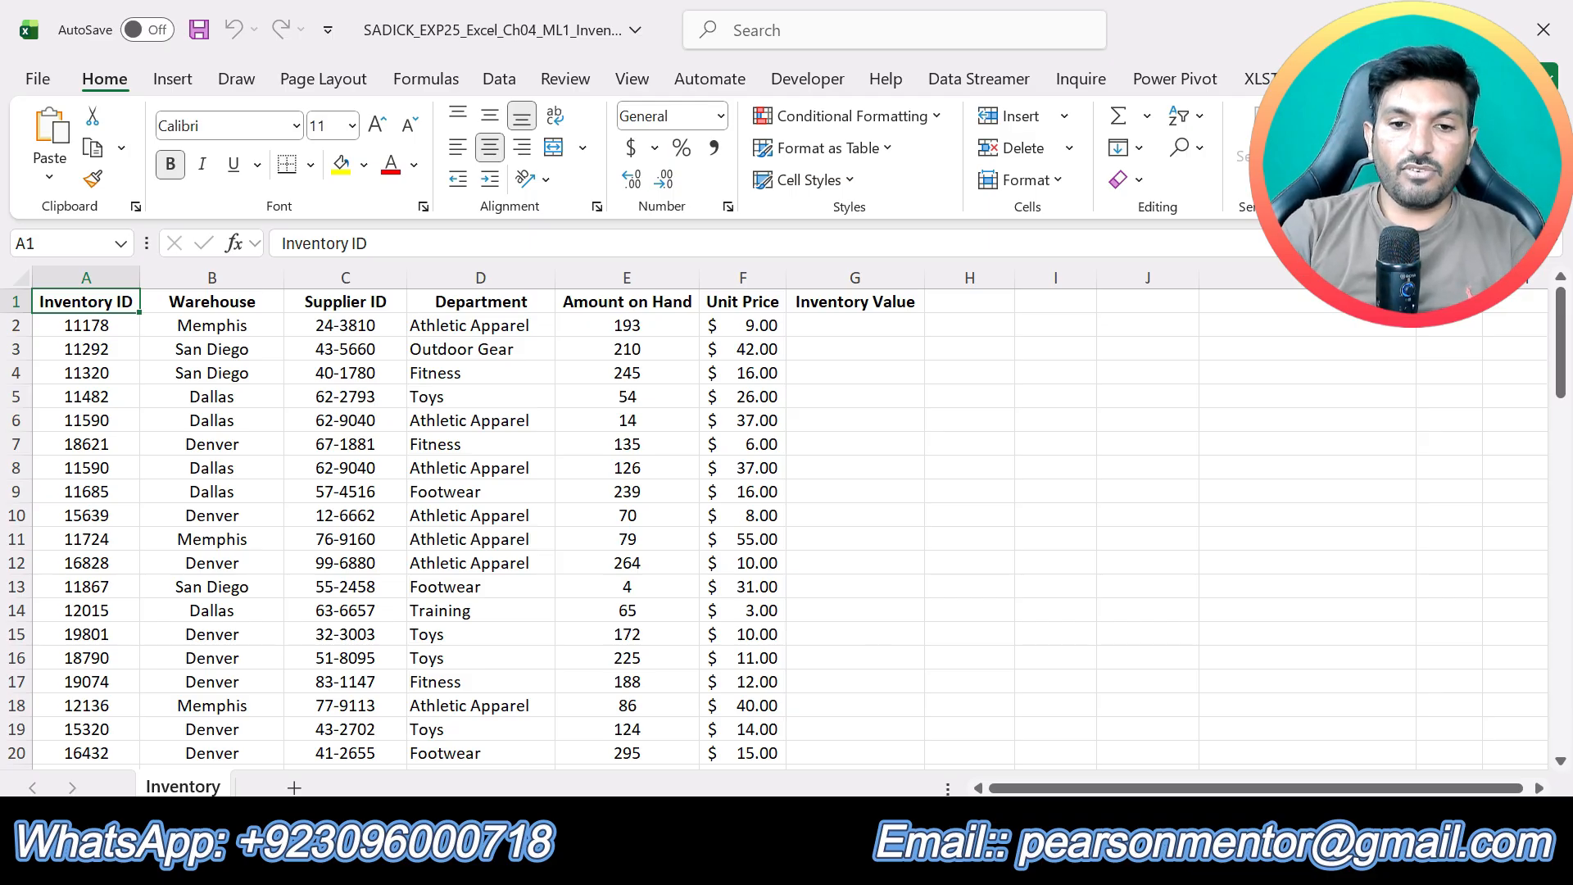
# Switch to the Word instructions document and highlight the step 2 instruction about freezing the top row in yellow
pyautogui.hotkey('alt', 'Tab')
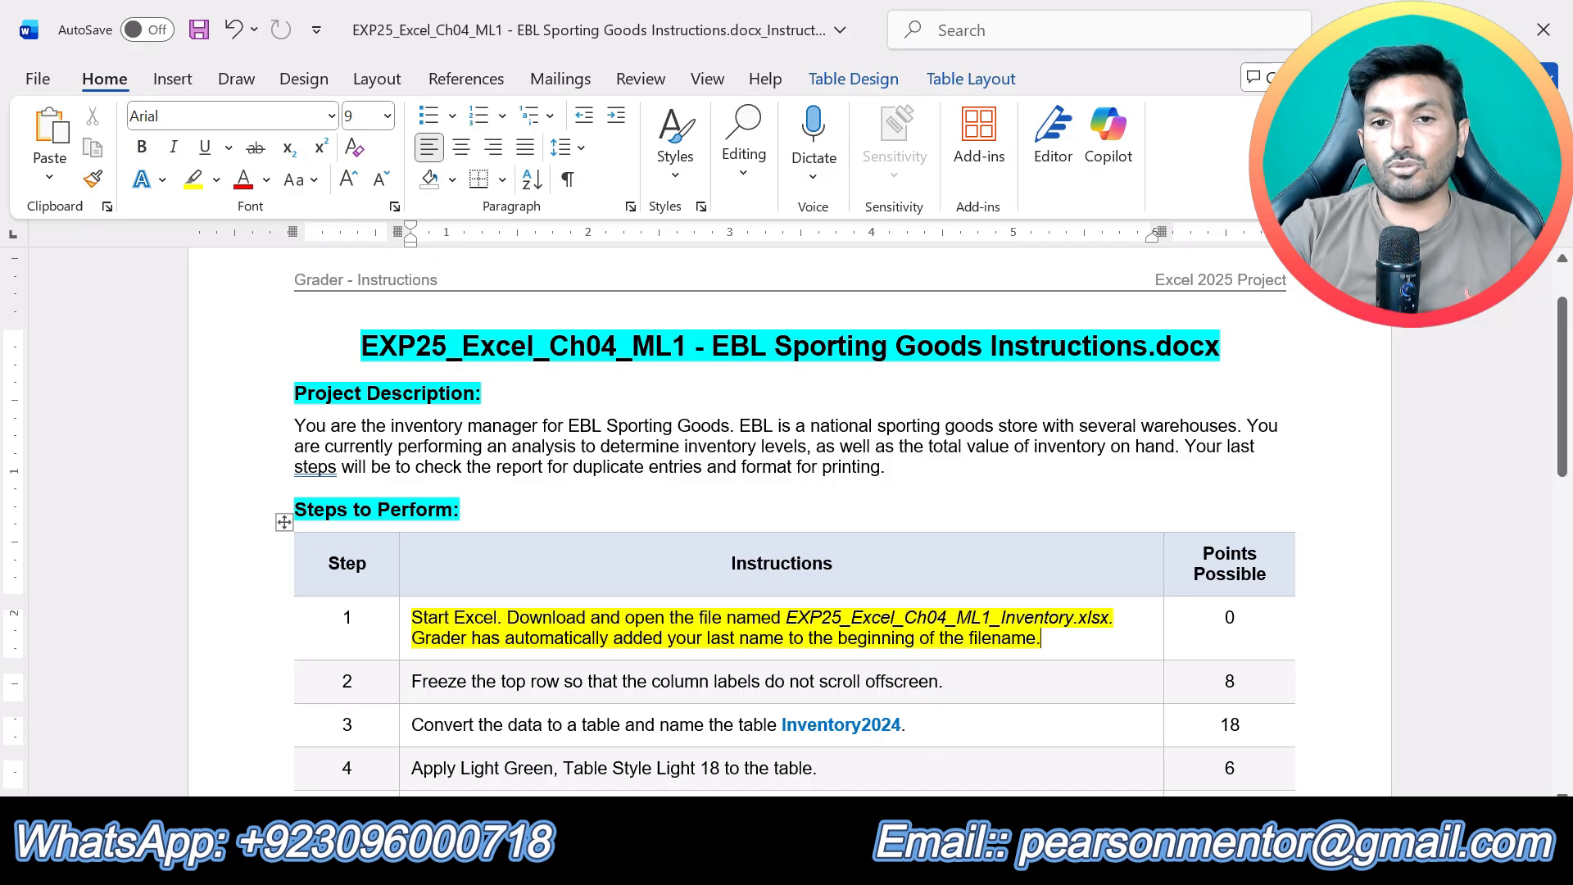
pyautogui.moveTo(944, 681); pyautogui.dragTo(411, 681)
pyautogui.click(516, 644)
pyautogui.click(619, 696)
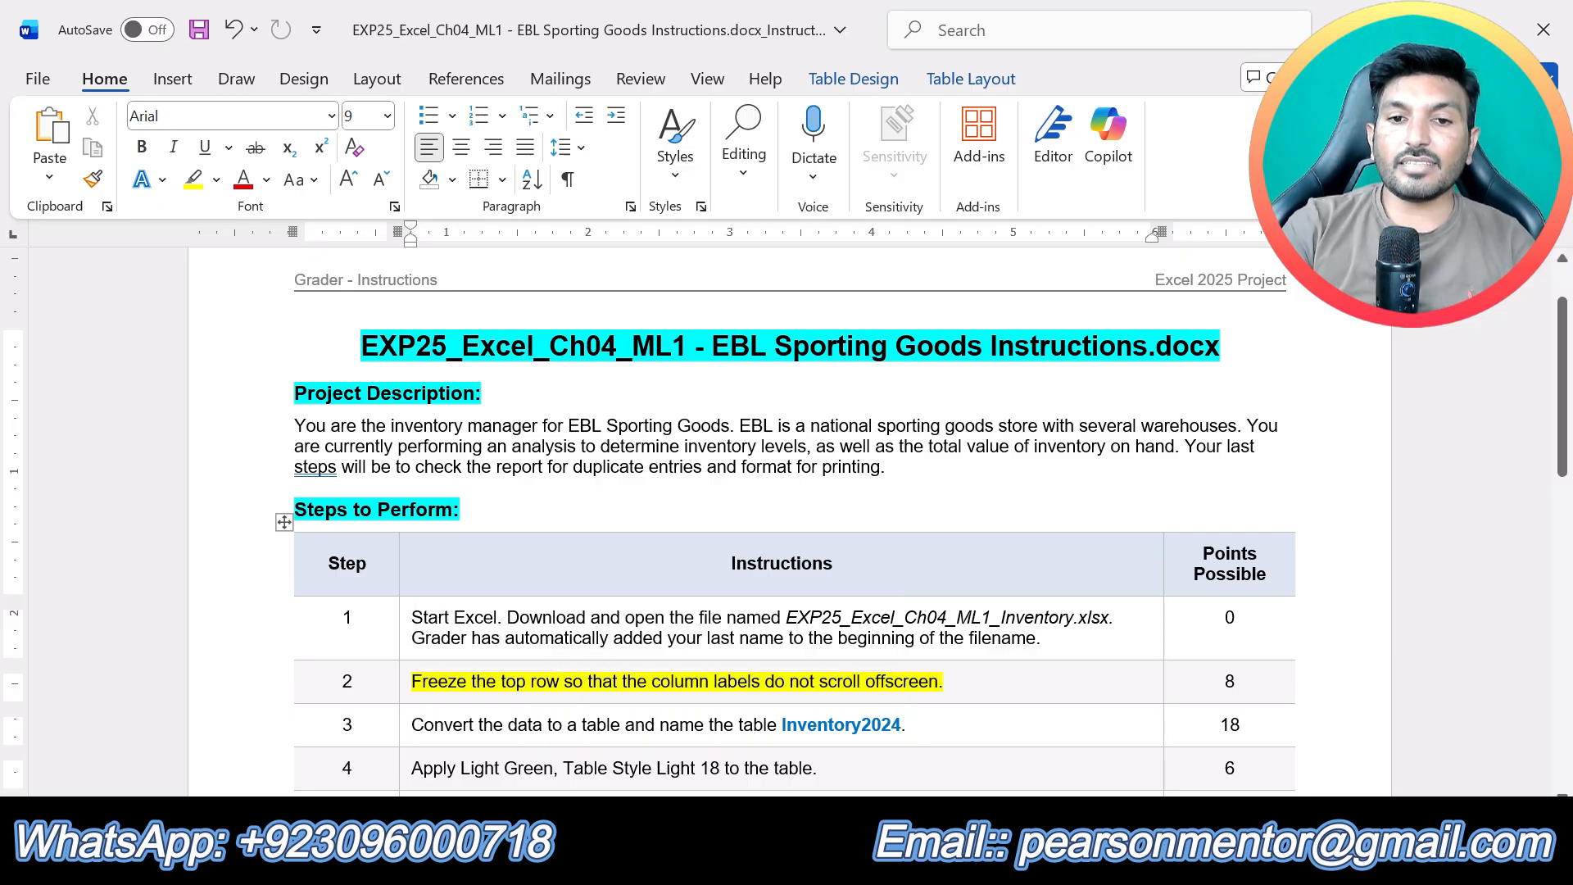
# Switch to the Excel inventory workbook and examine how the row 1 column labels behave while scrolling through the data
pyautogui.hotkey('alt', 'Tab')
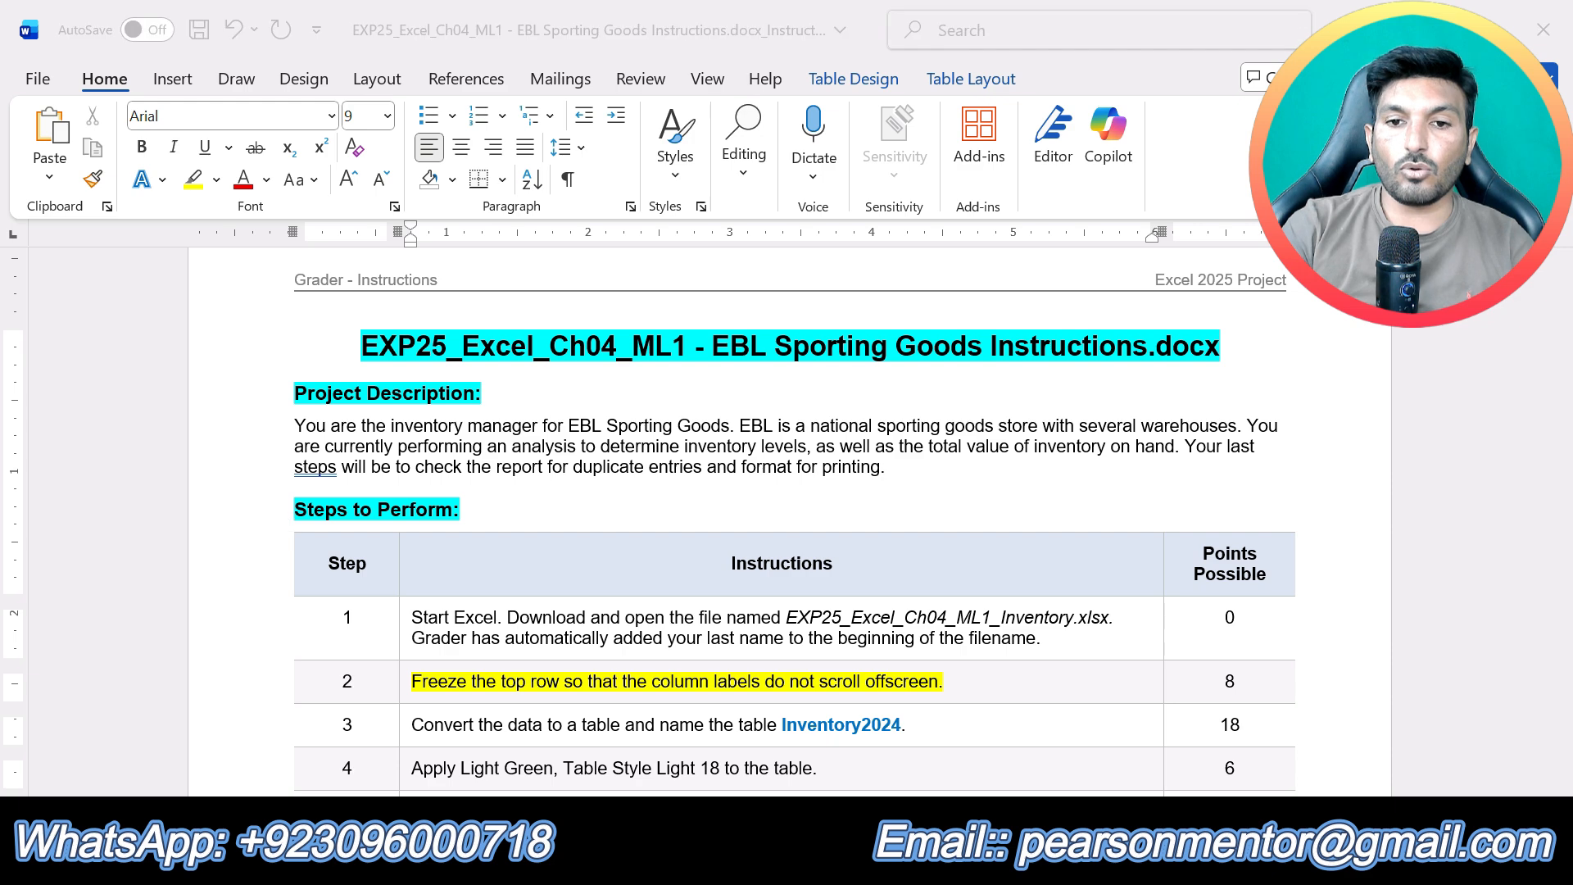
pyautogui.scroll(-18, 622, 613)
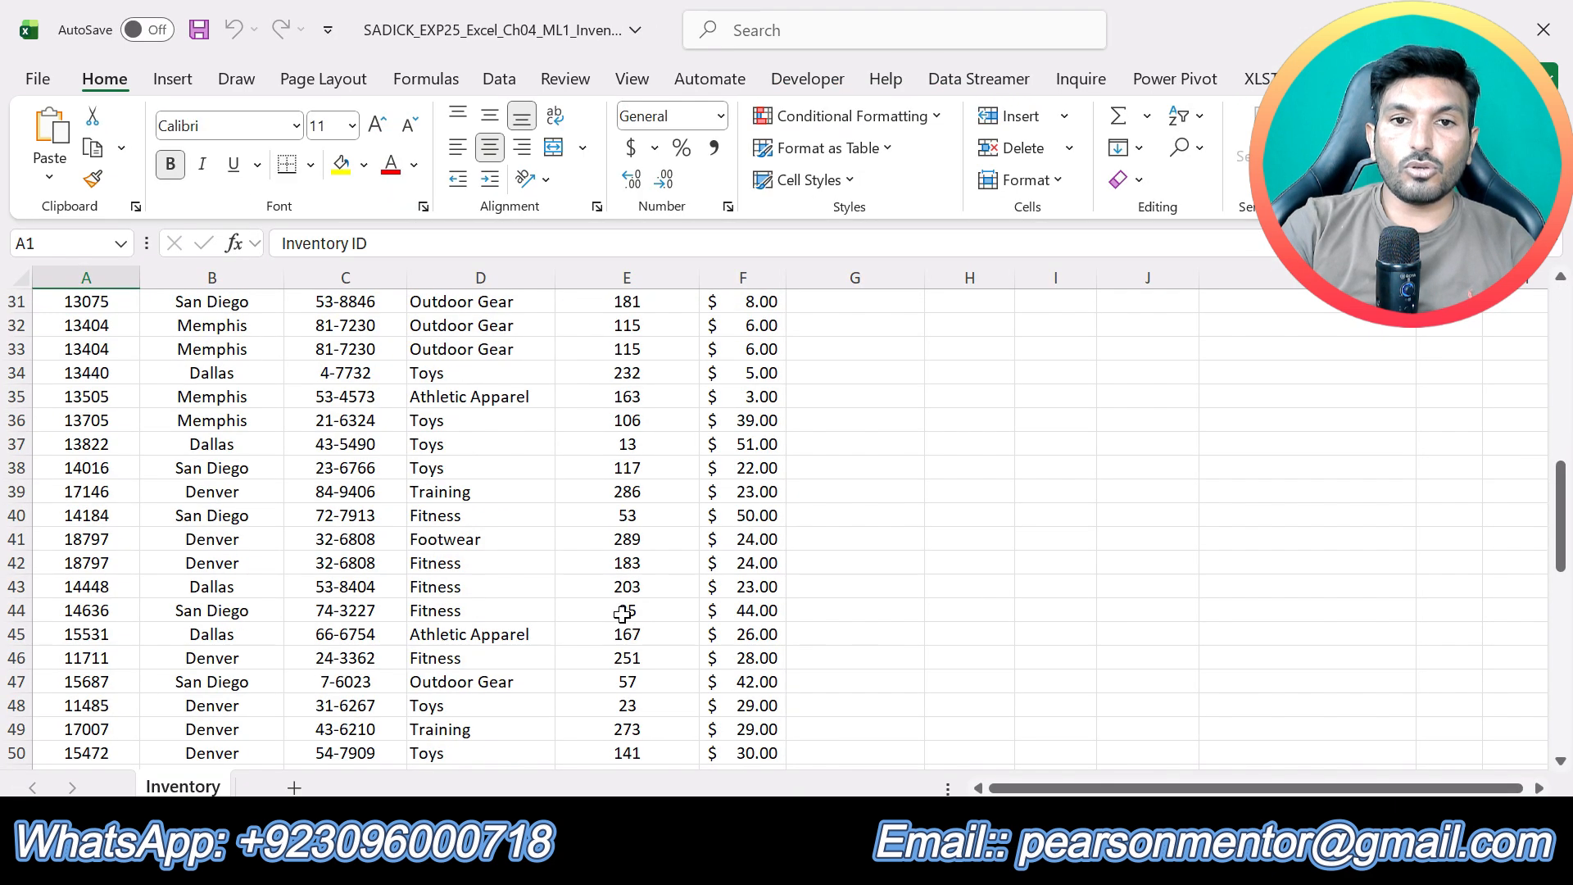
pyautogui.scroll(7, 623, 613)
pyautogui.scroll(-8, 623, 613)
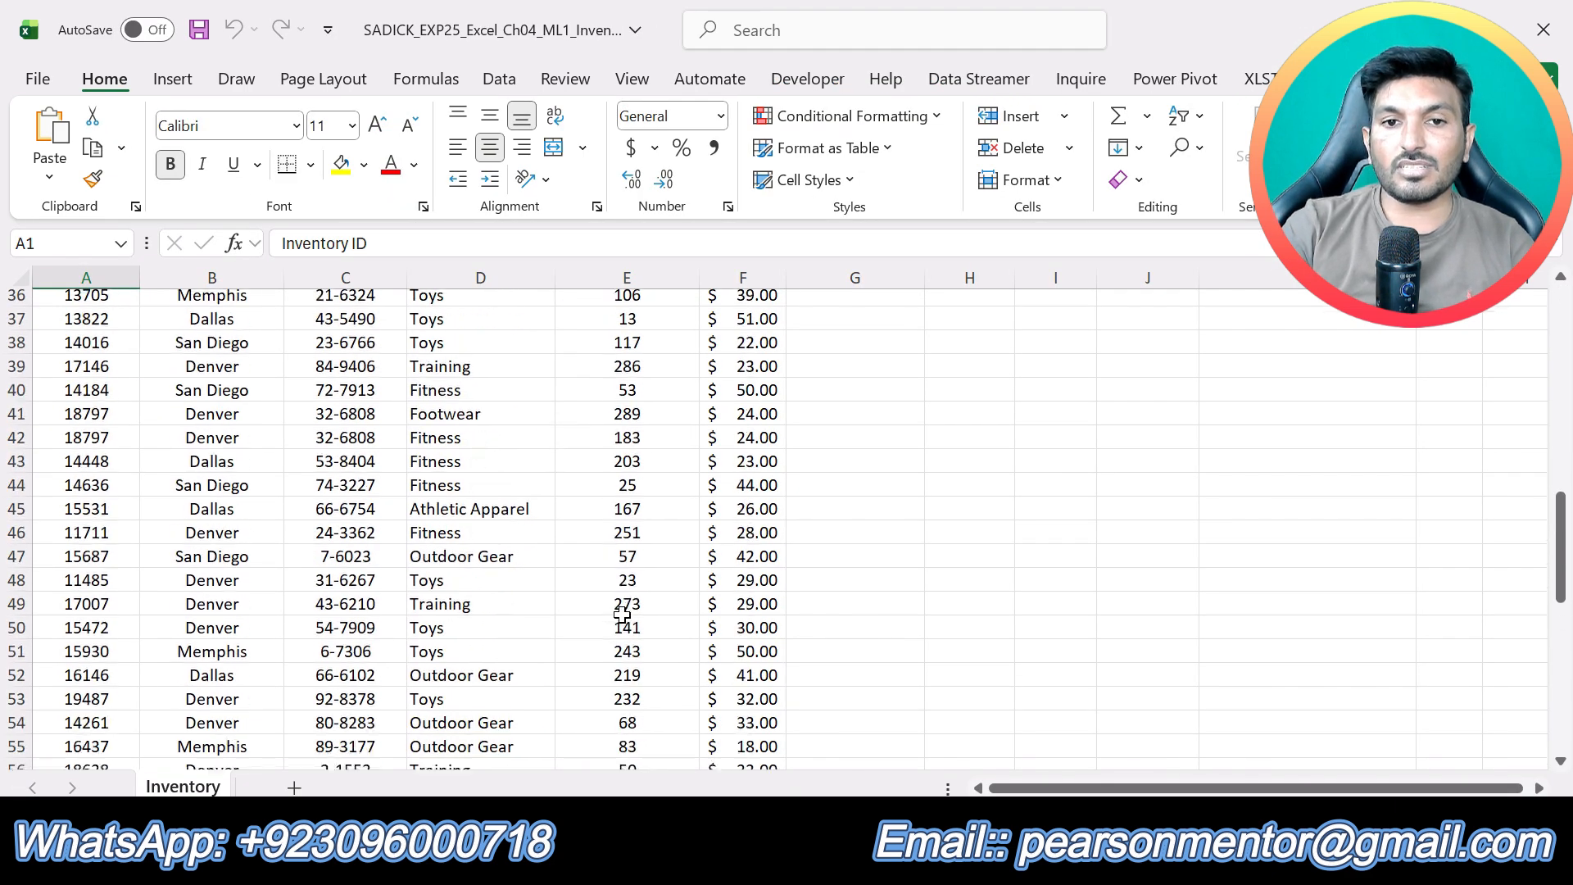
pyautogui.scroll(-9, 623, 613)
pyautogui.scroll(20, 623, 613)
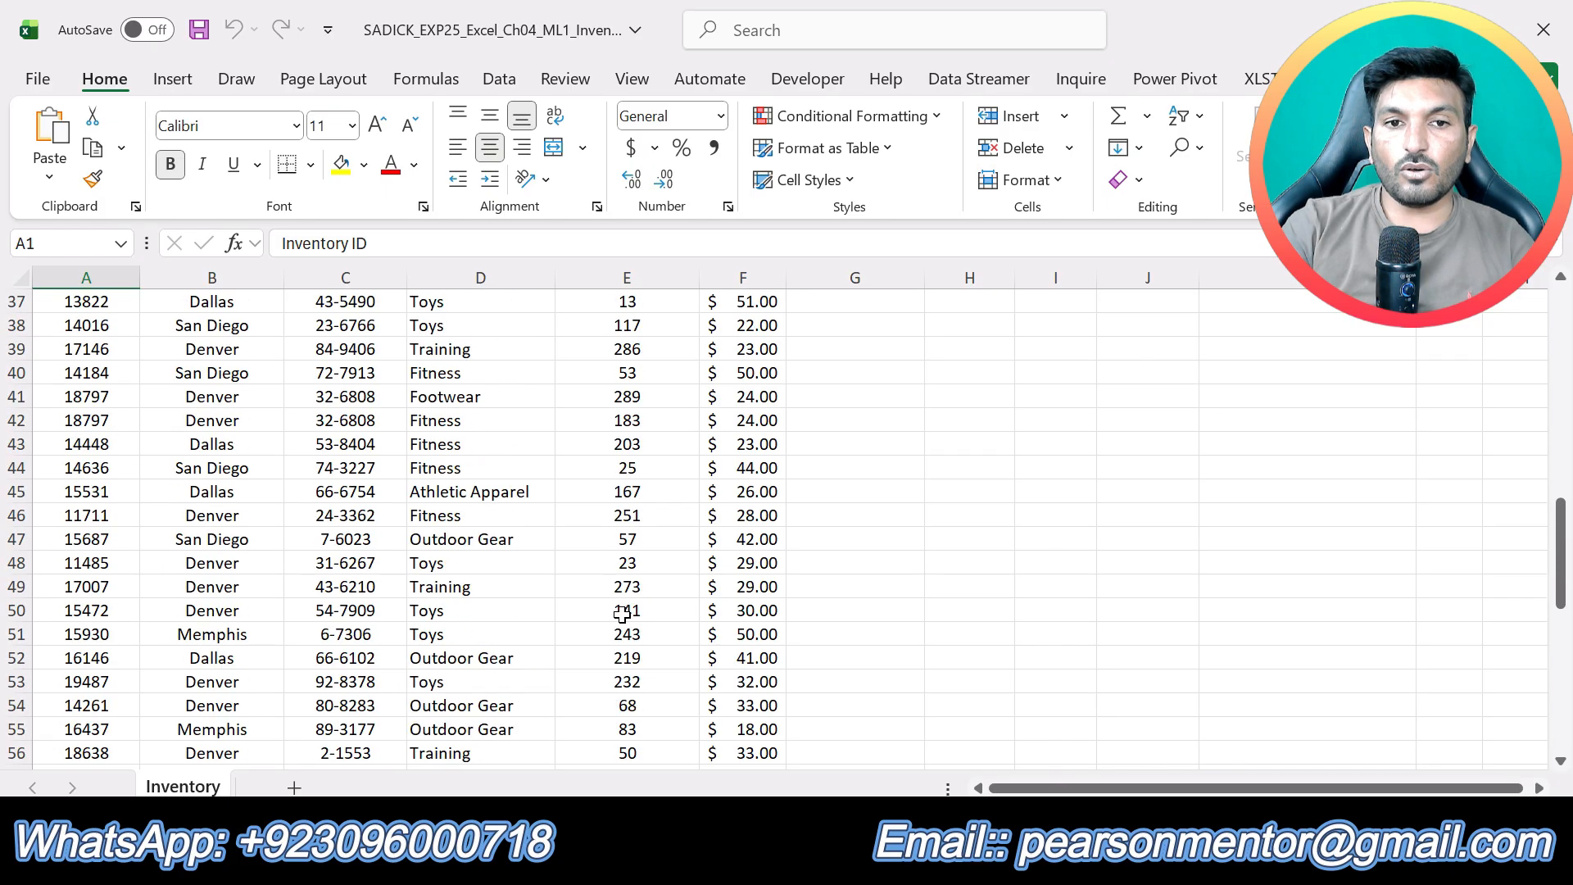
pyautogui.scroll(5, 623, 613)
pyautogui.moveTo(123, 302); pyautogui.dragTo(872, 304)
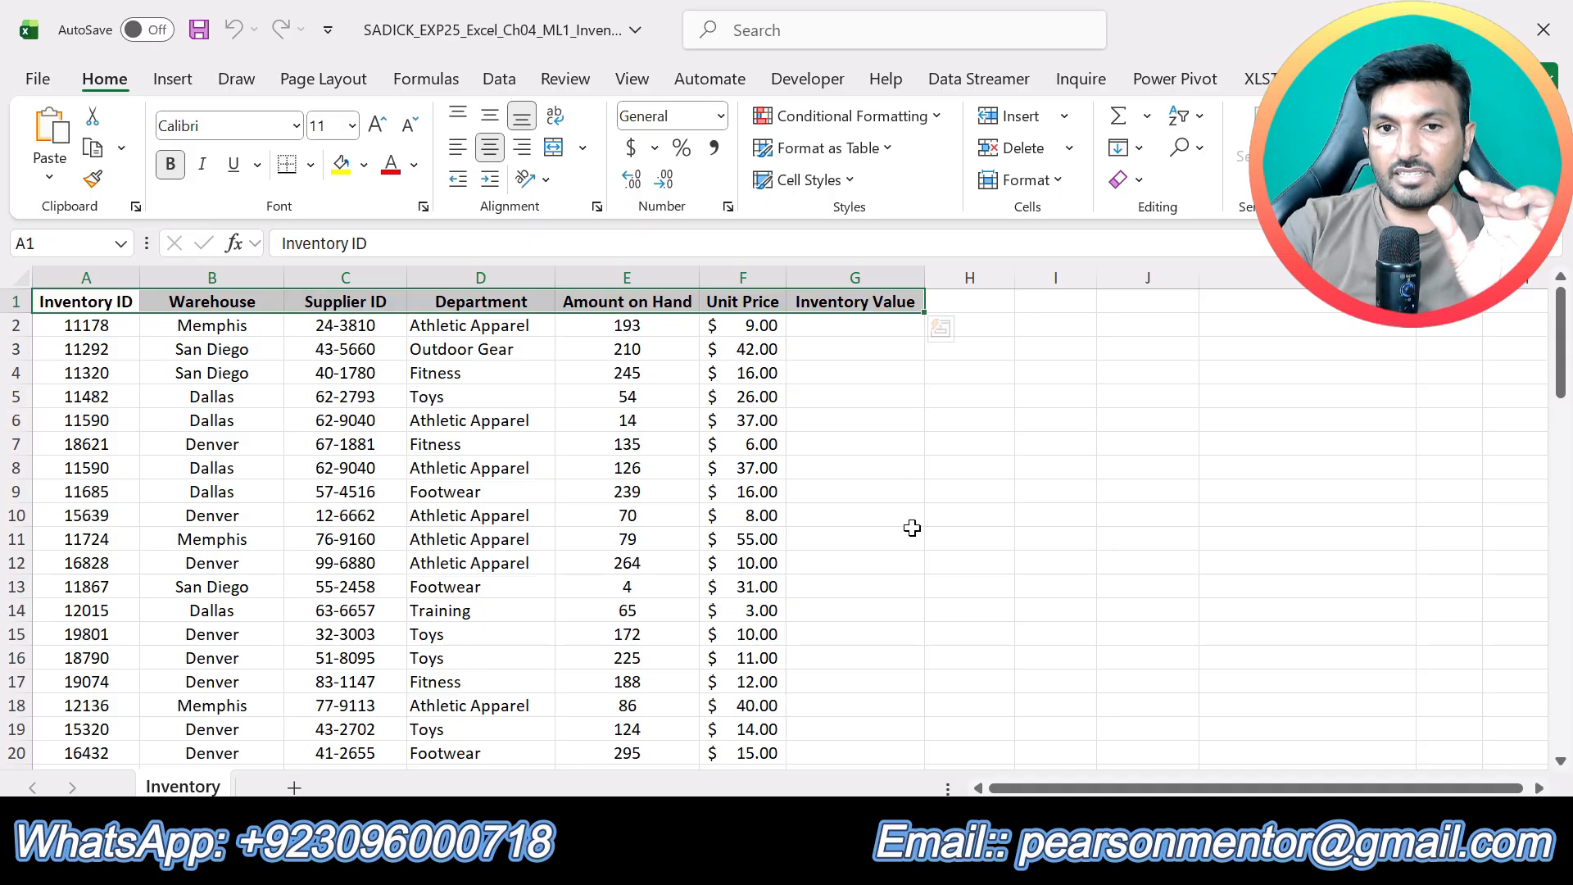
pyautogui.scroll(-17, 910, 530)
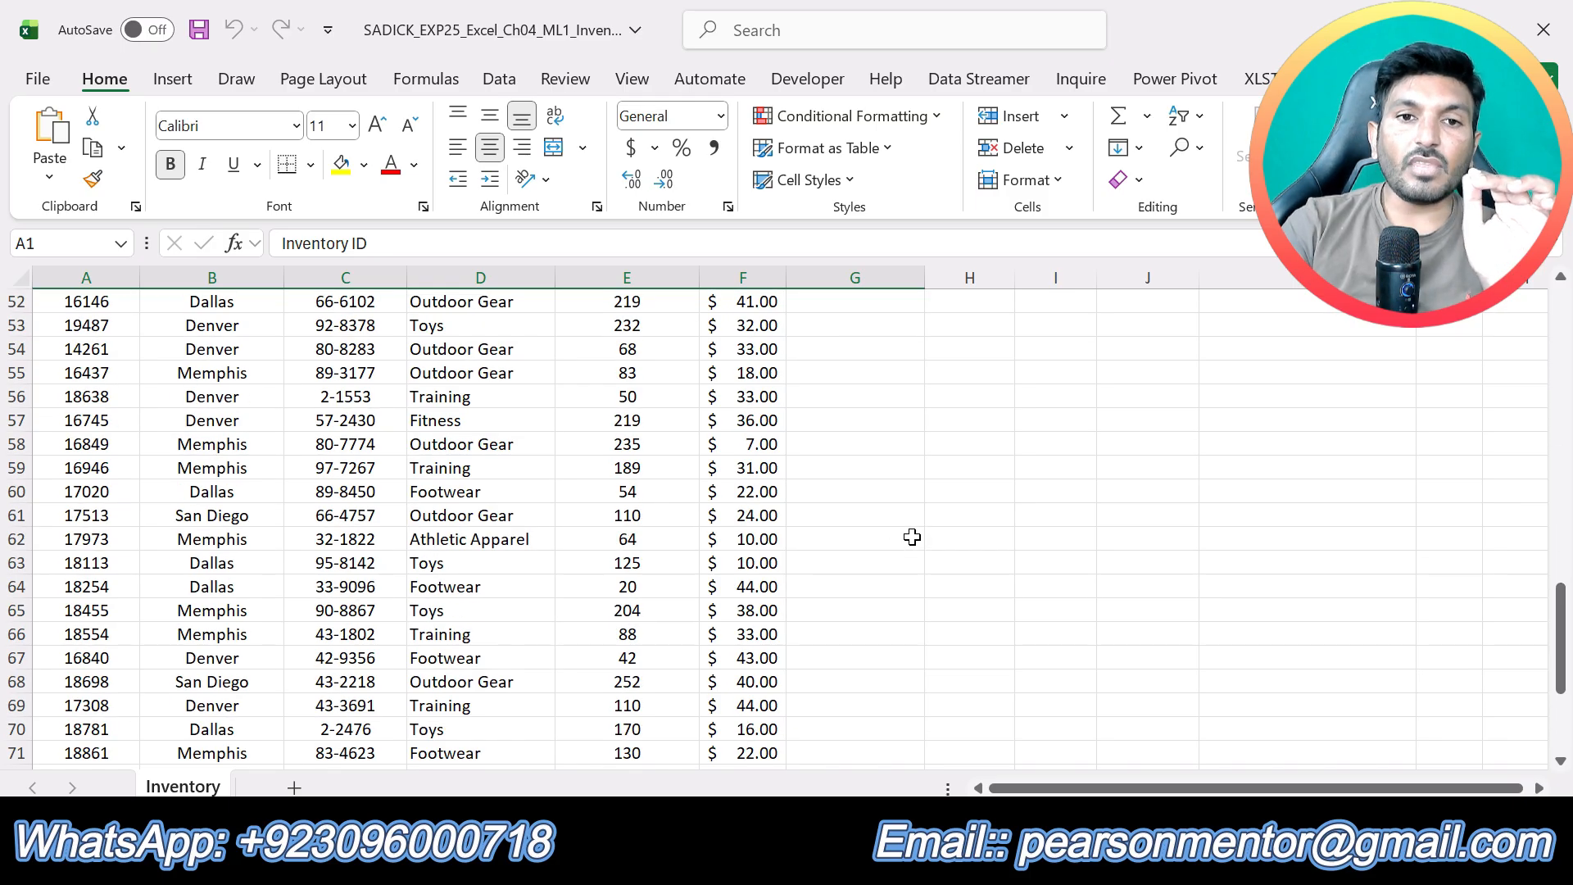
pyautogui.scroll(-8, 912, 537)
pyautogui.scroll(20, 912, 537)
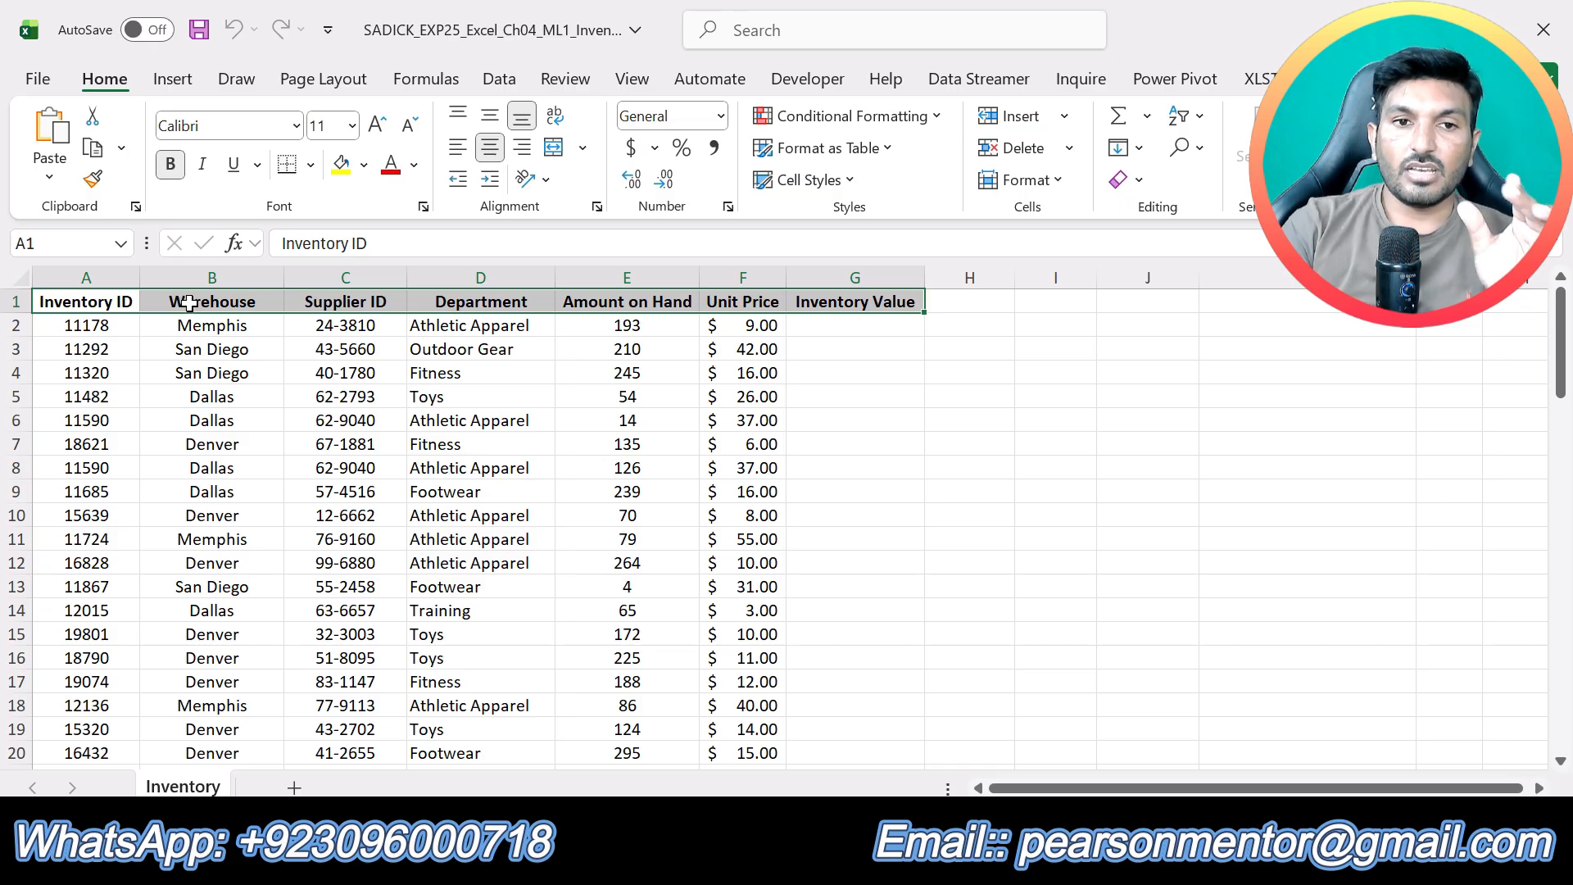
pyautogui.click(1016, 530)
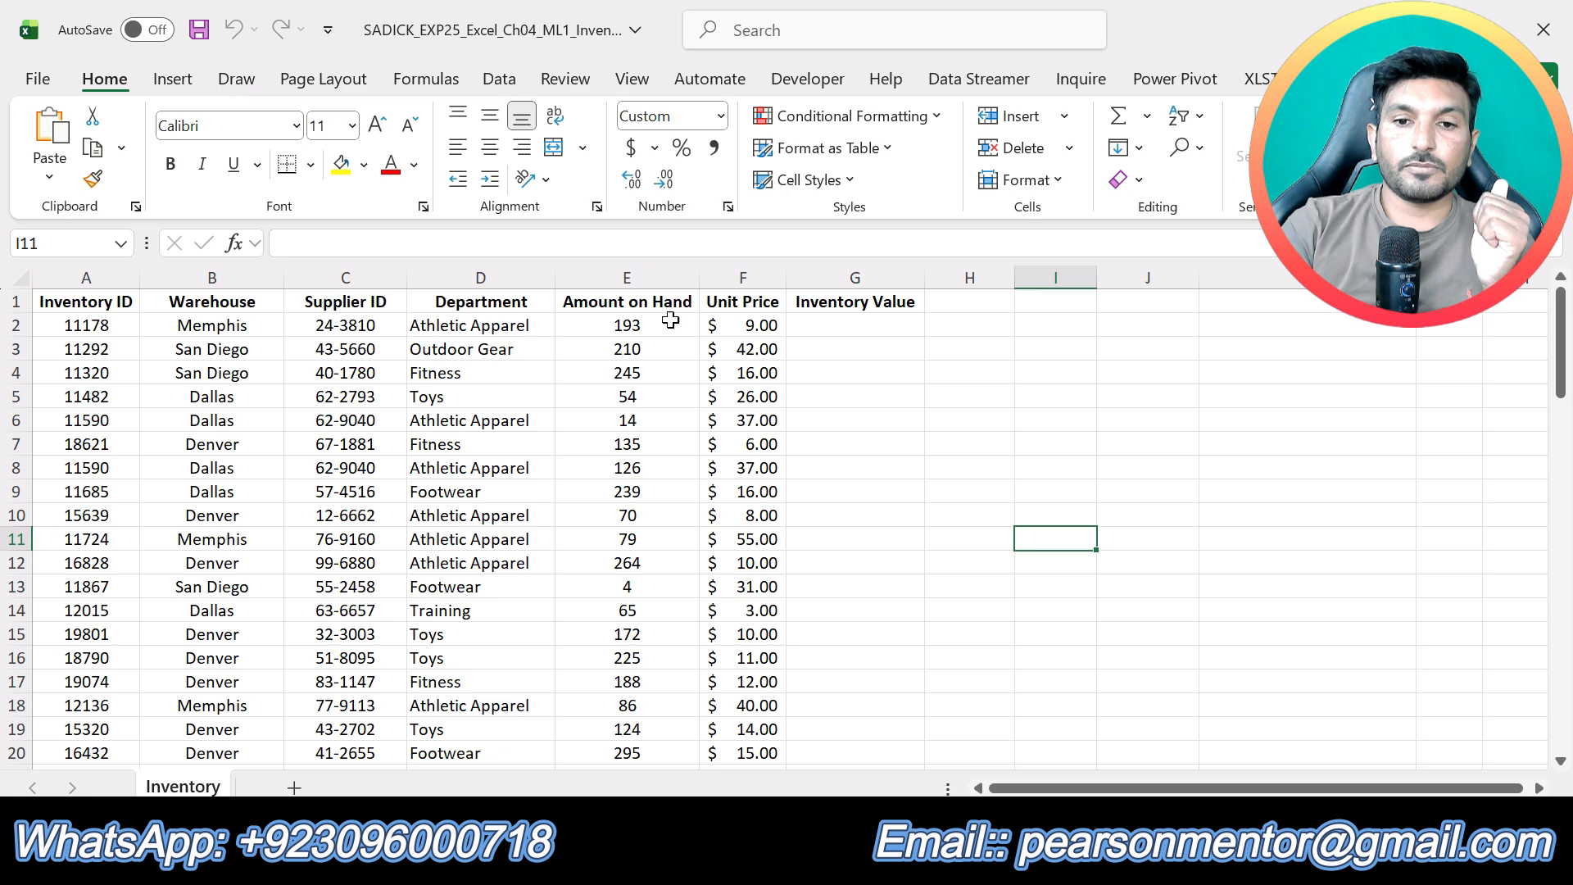
# Recheck the step 2 instruction in Word, then freeze the top row of the Inventory sheet in Excel
pyautogui.hotkey('alt', 'Tab')
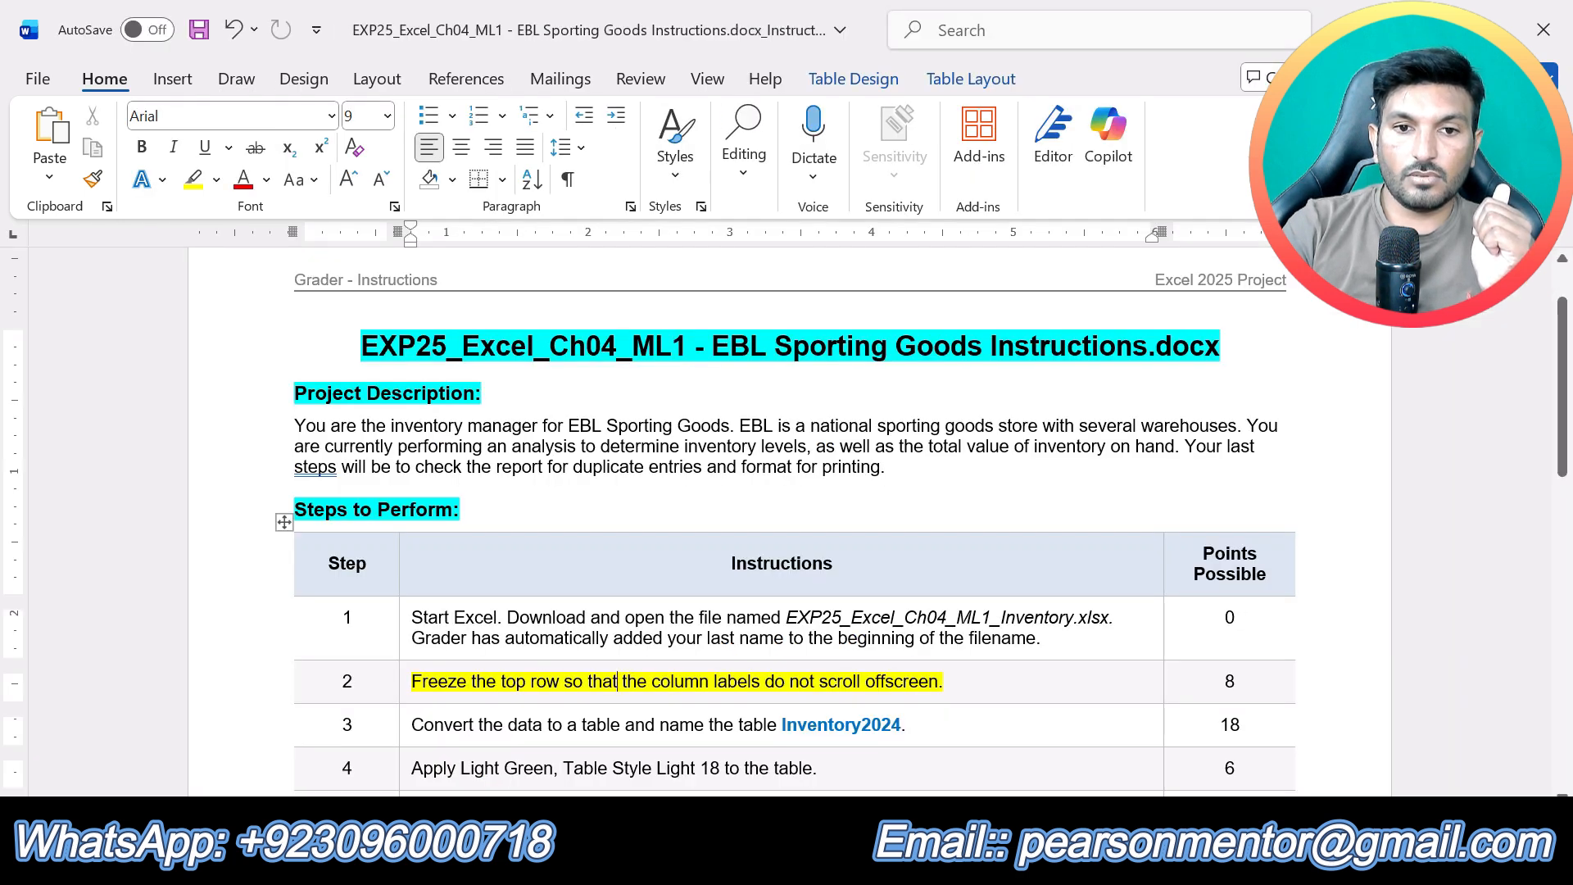
pyautogui.hotkey('alt', 'Tab')
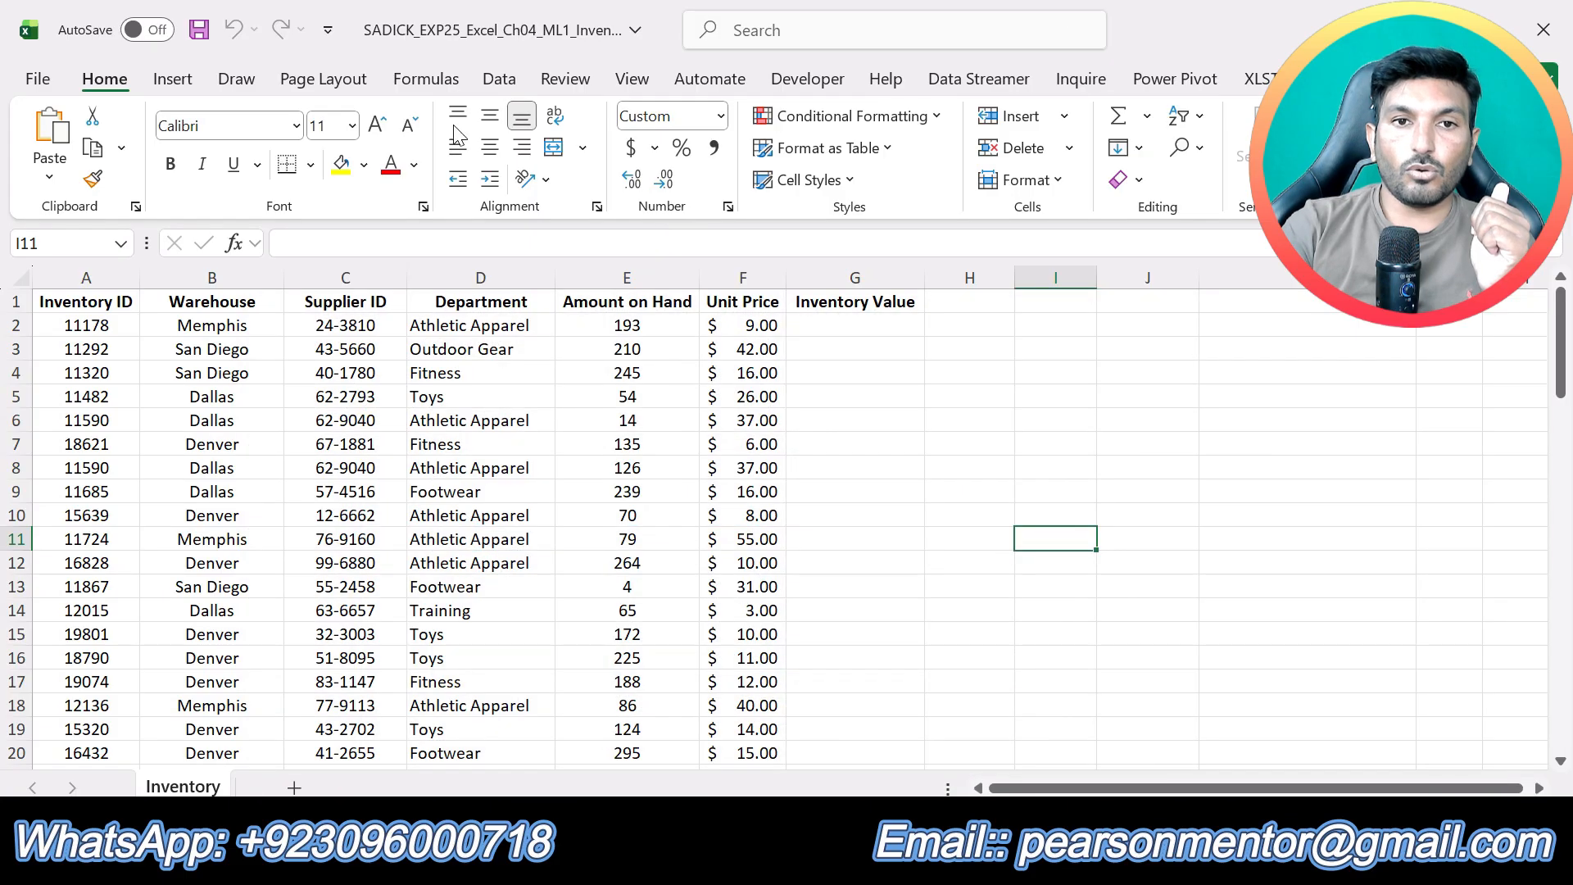
pyautogui.click(632, 78)
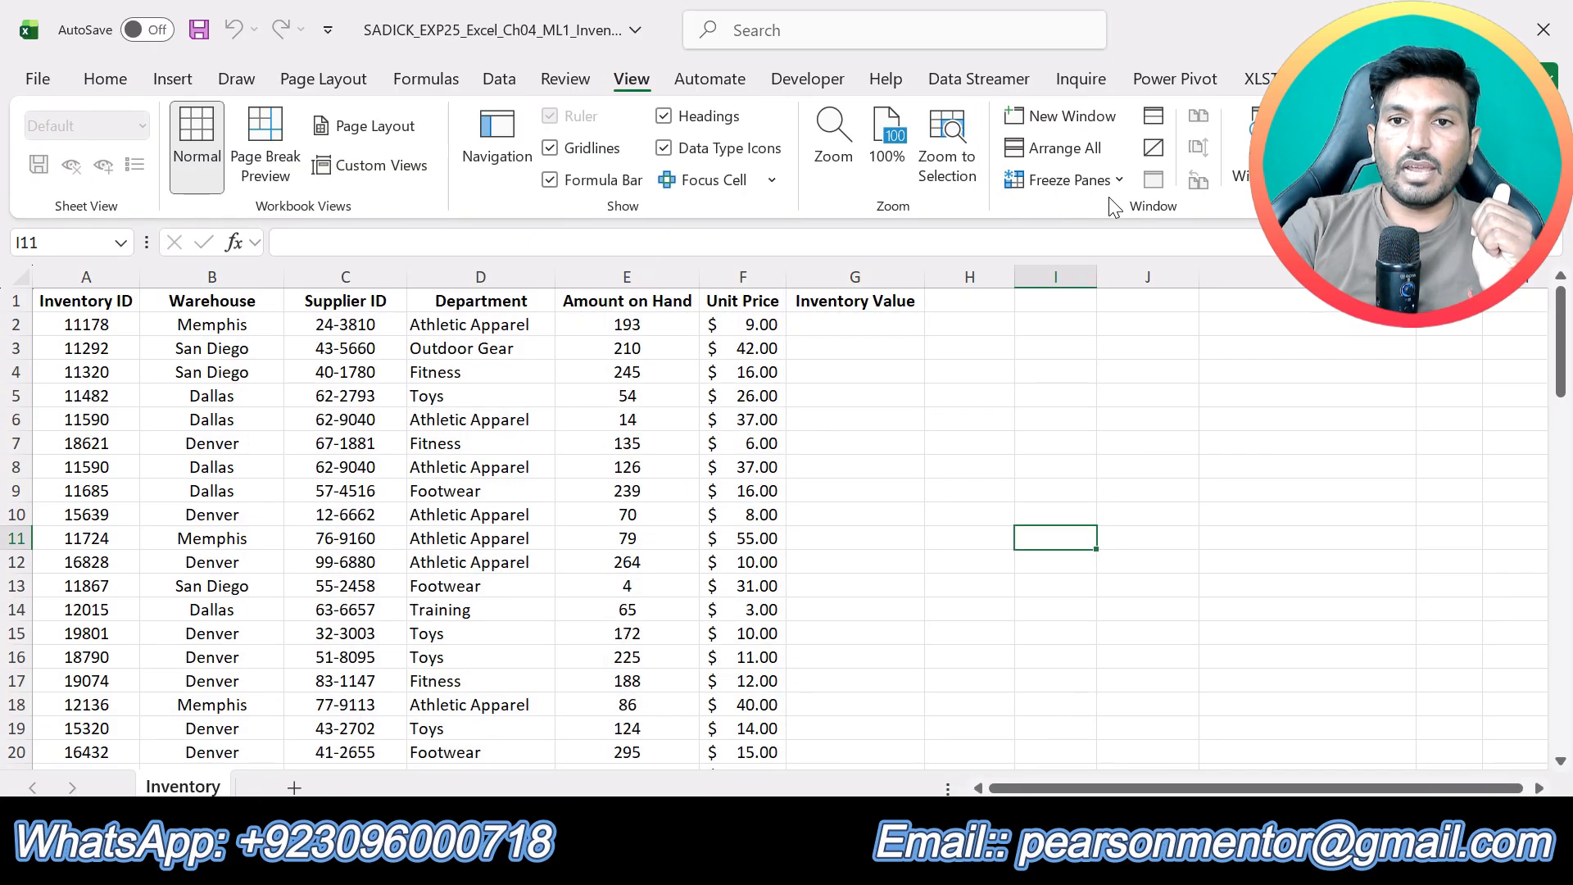
pyautogui.click(1129, 181)
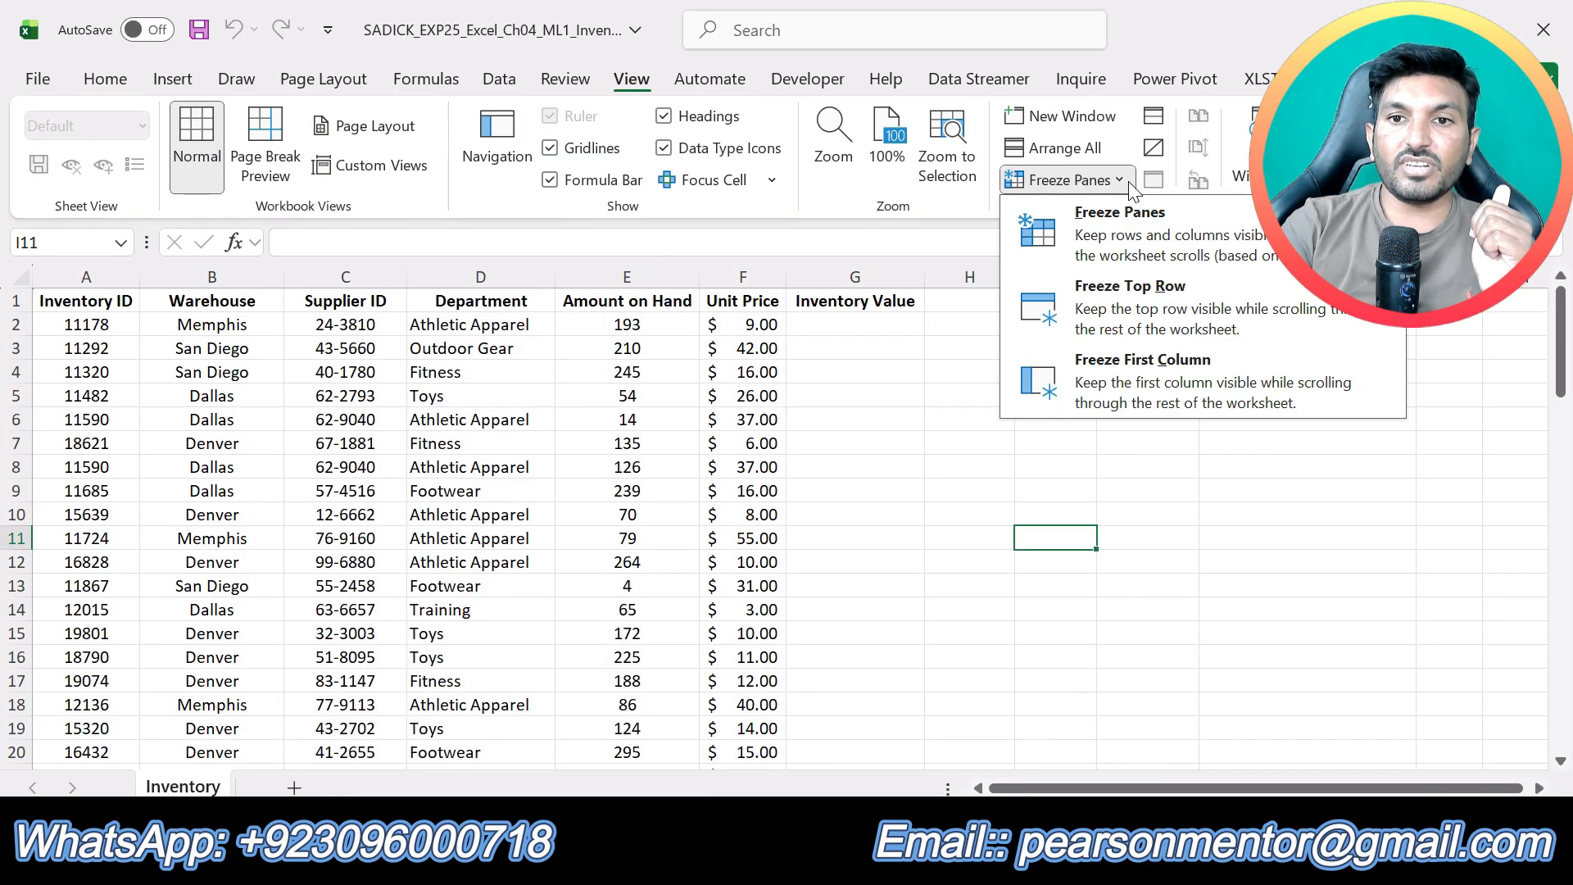
pyautogui.click(1120, 327)
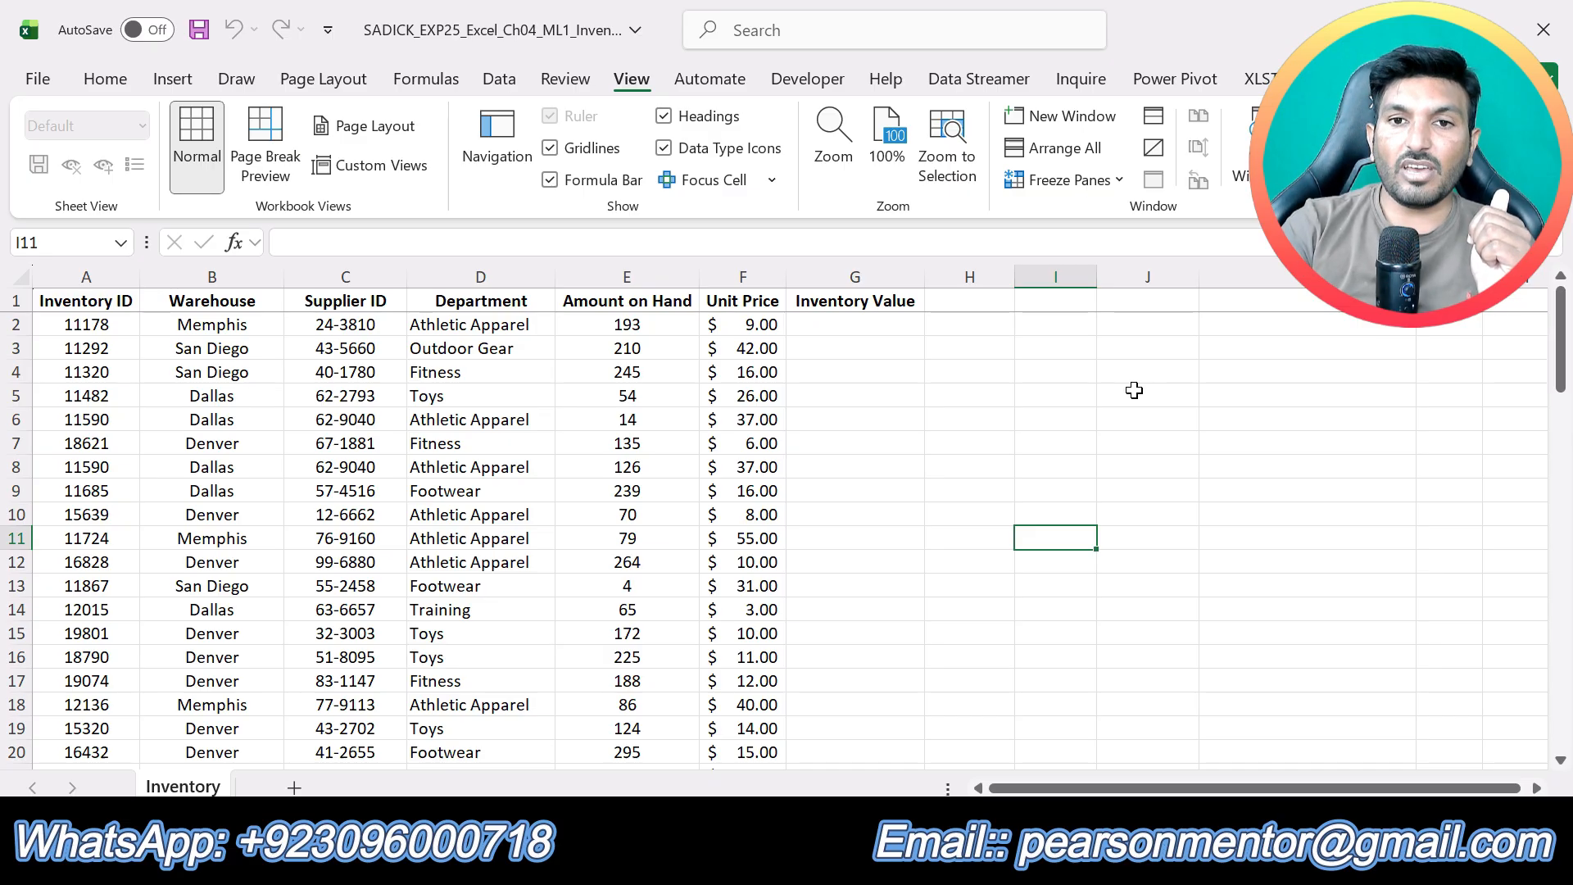
# Examine the whole Inventory sheet down to its last record to check the frozen column labels
pyautogui.scroll(-20, 1134, 390)
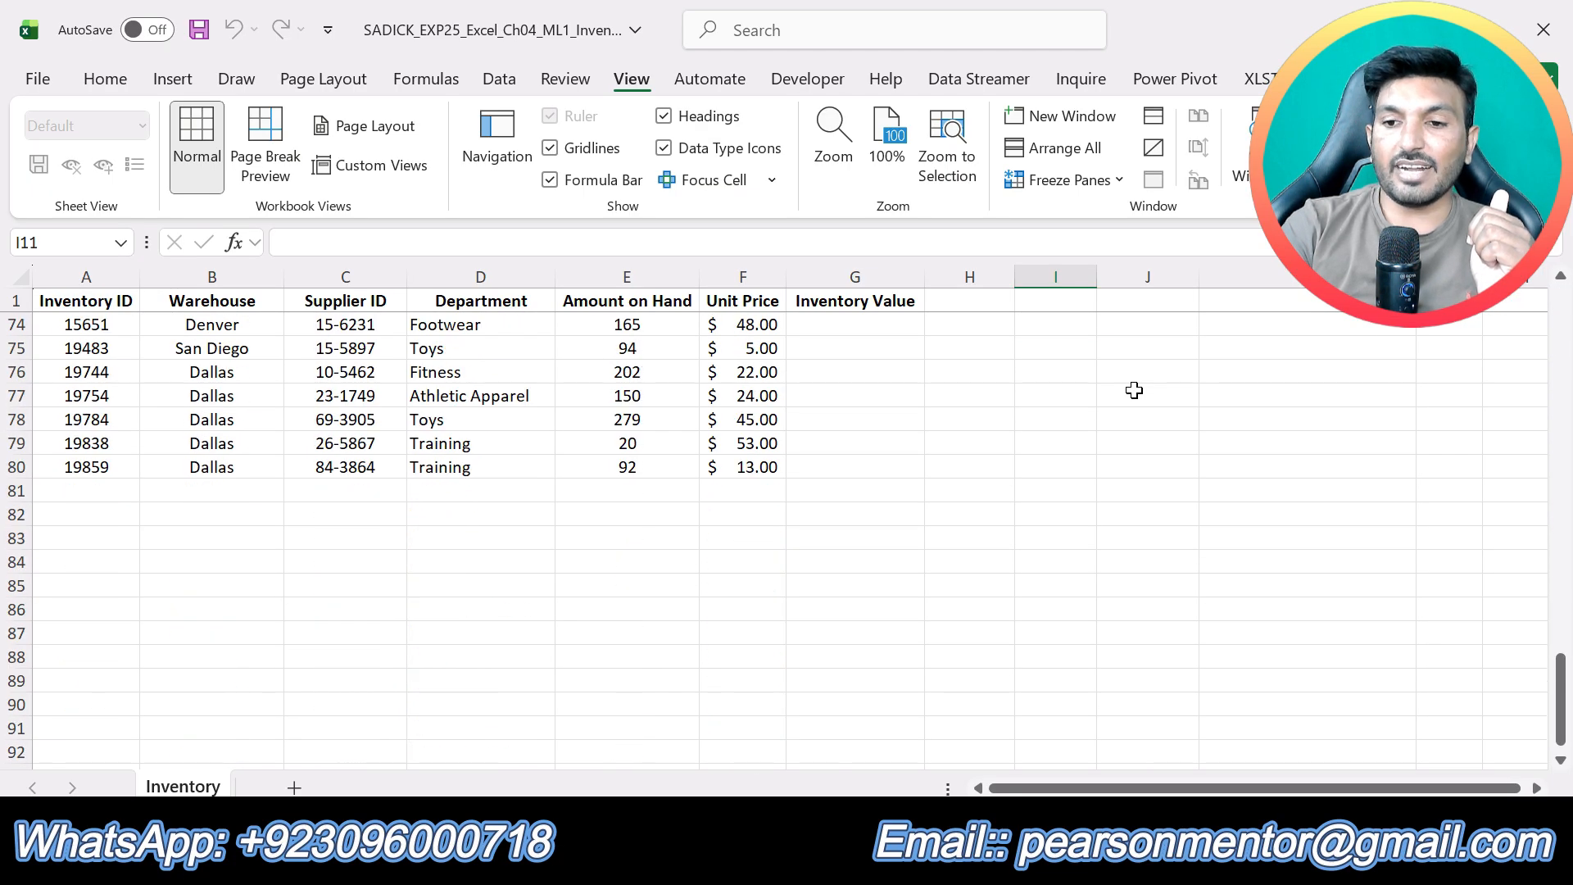
pyautogui.scroll(14, 1135, 390)
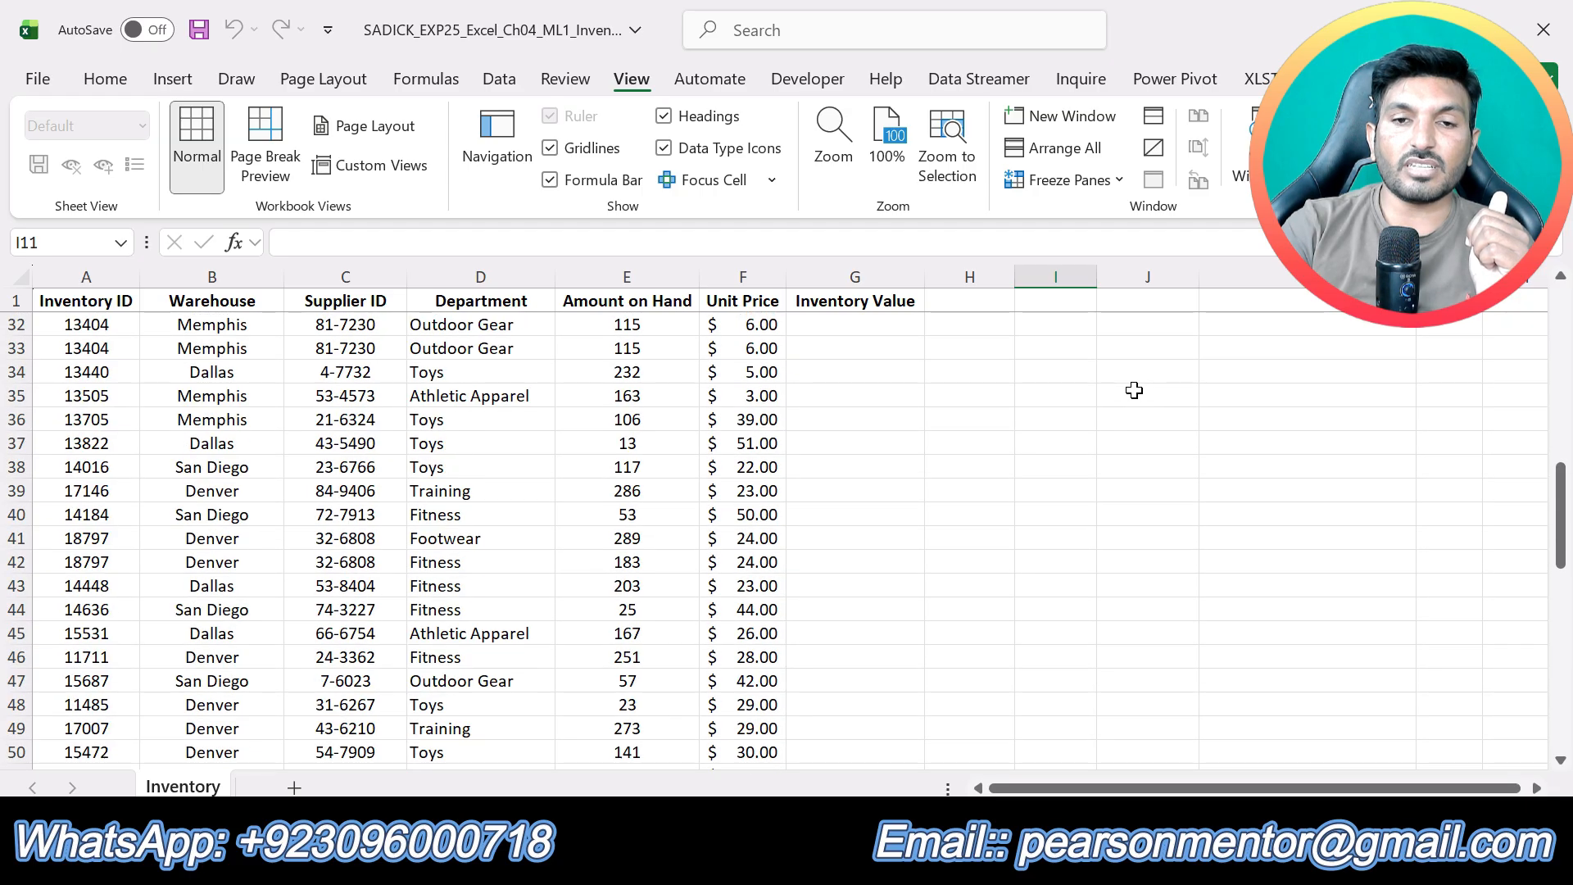
pyautogui.scroll(10, 1134, 390)
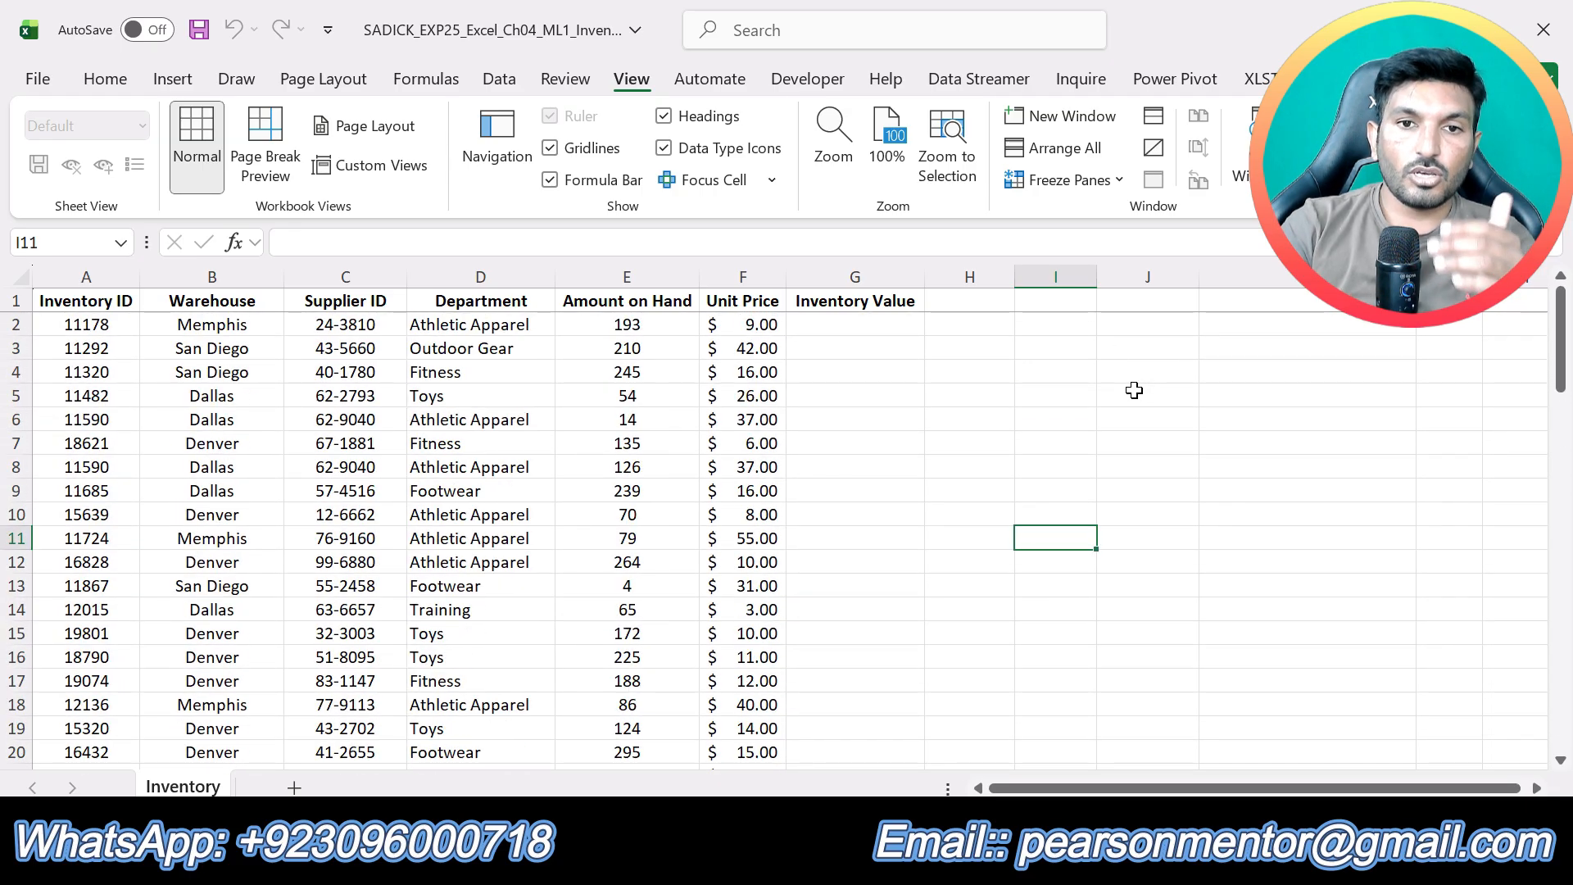
pyautogui.scroll(-7, 1134, 390)
pyautogui.scroll(-5, 1134, 390)
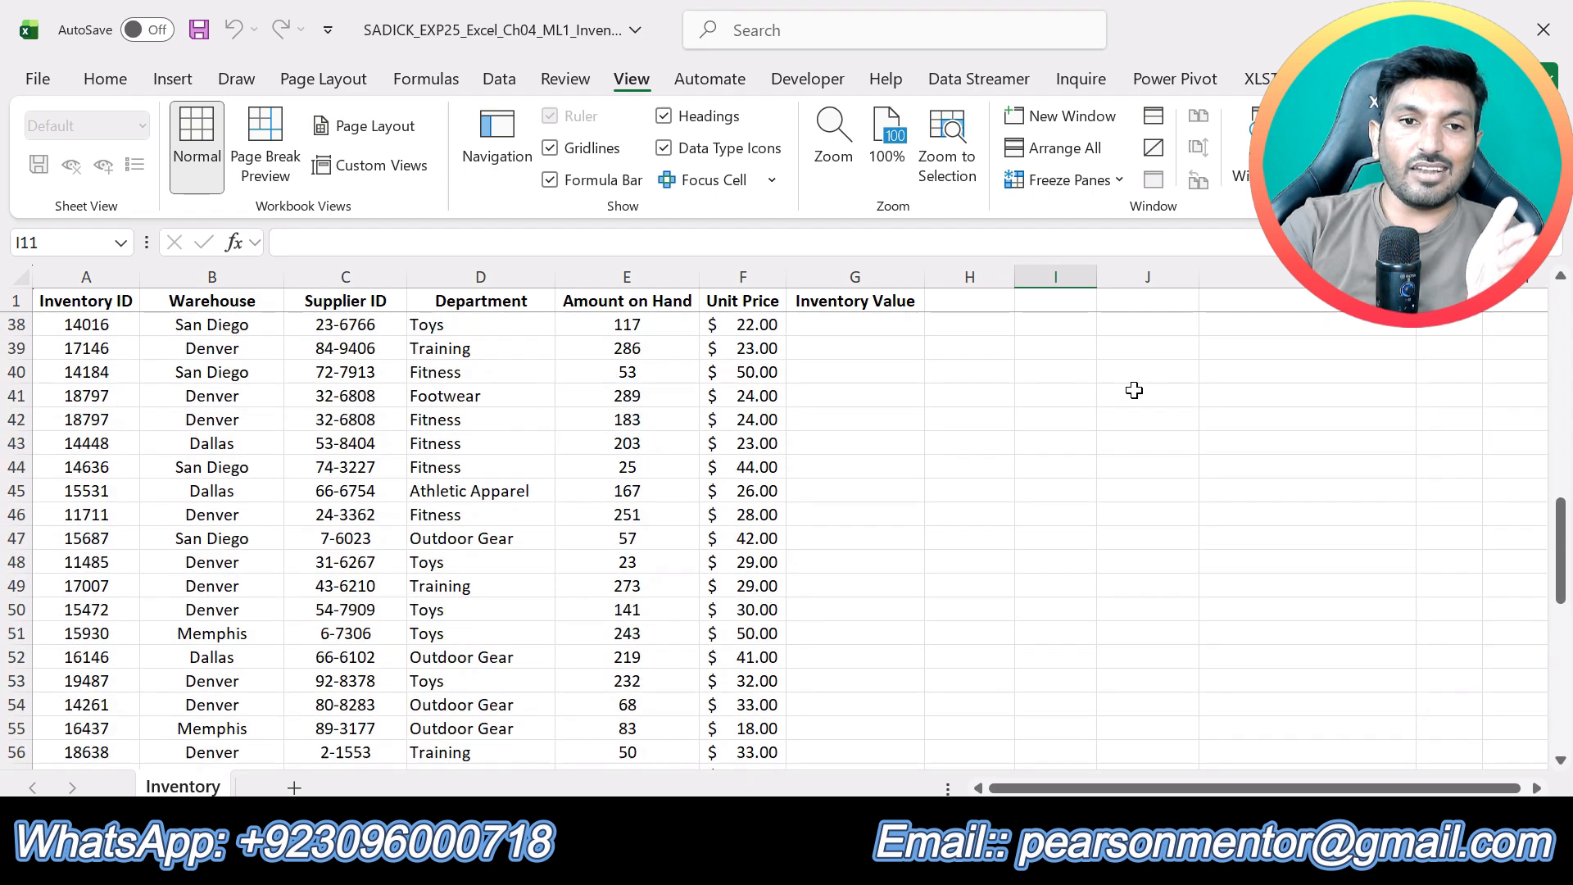
pyautogui.scroll(-13, 1134, 390)
pyautogui.scroll(1, 1134, 390)
pyautogui.scroll(-1, 1134, 390)
pyautogui.scroll(20, 1134, 390)
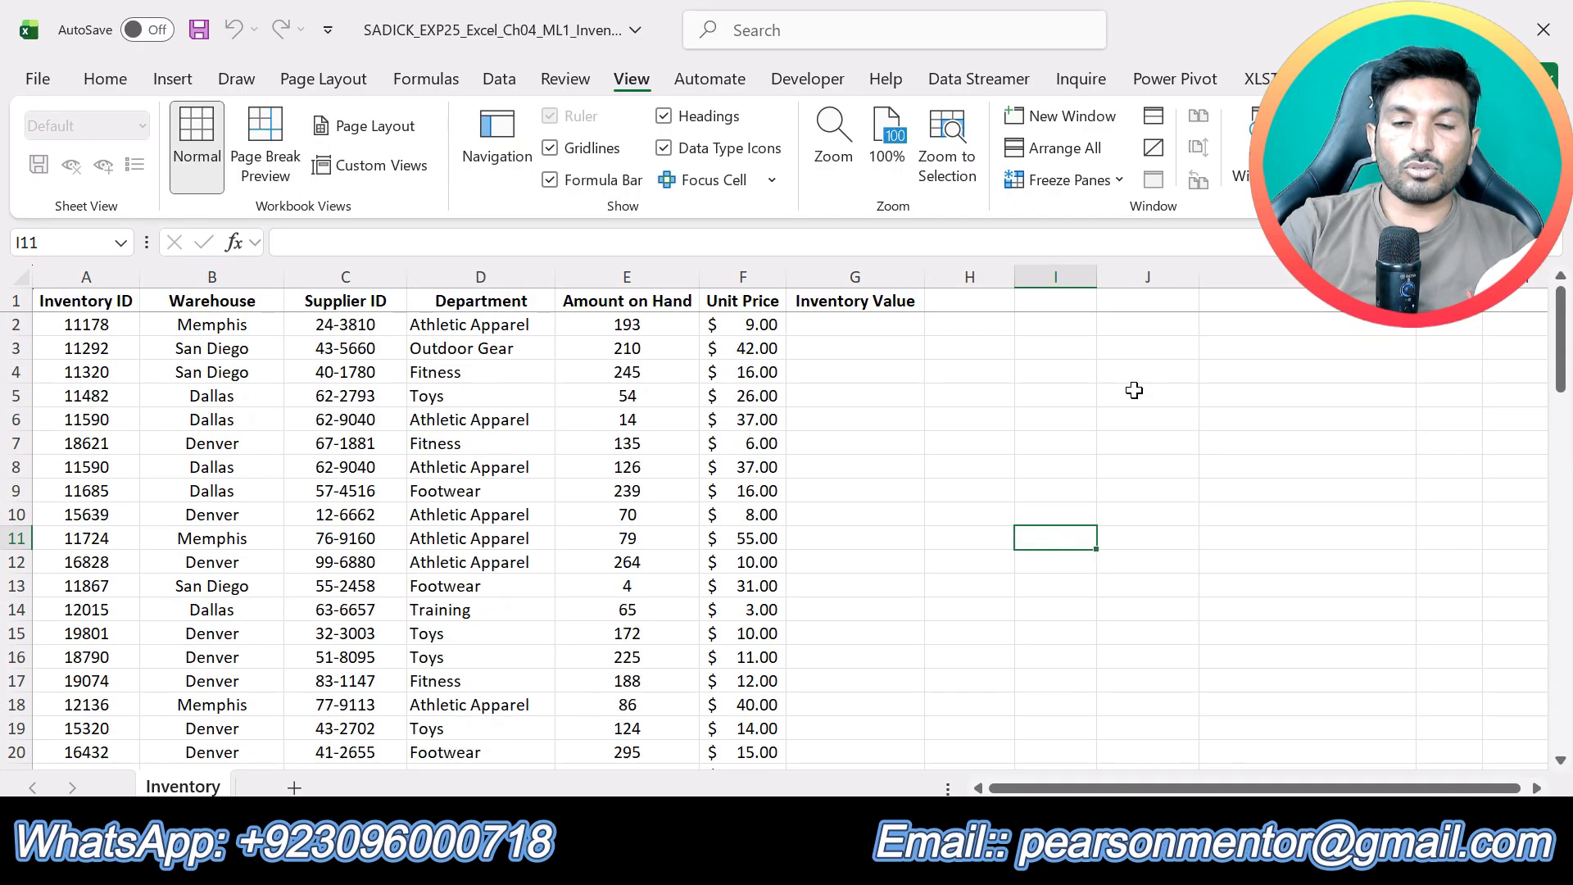
pyautogui.click(986, 440)
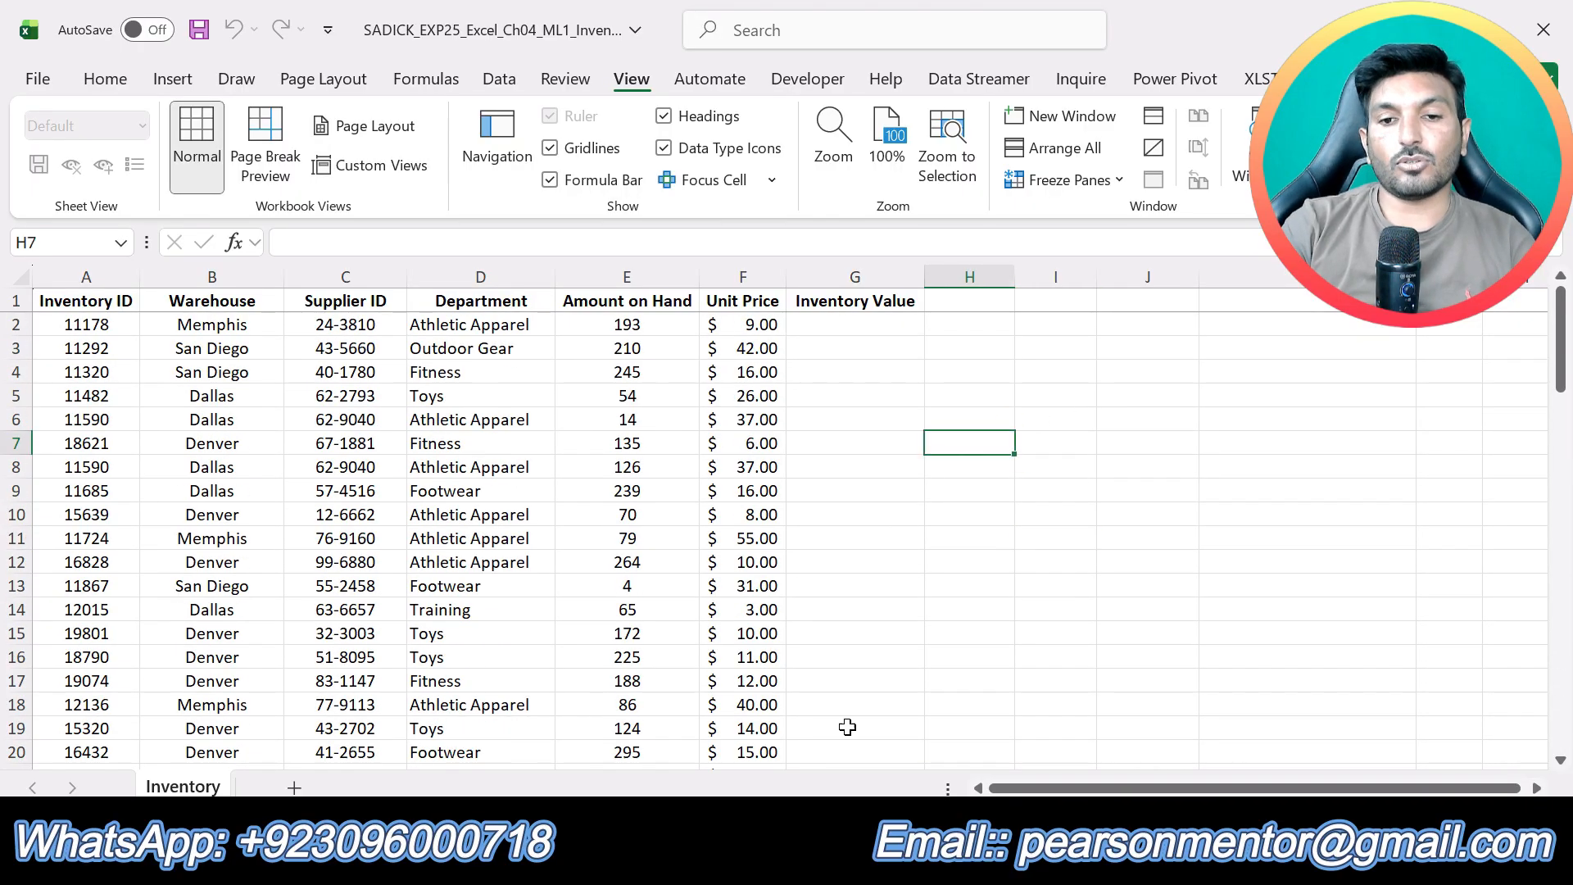
# In the Word instructions, undo the step 2 highlight, highlight the step 3 instruction in yellow, and select the table name Inventory2024
pyautogui.hotkey('alt', 'Tab')
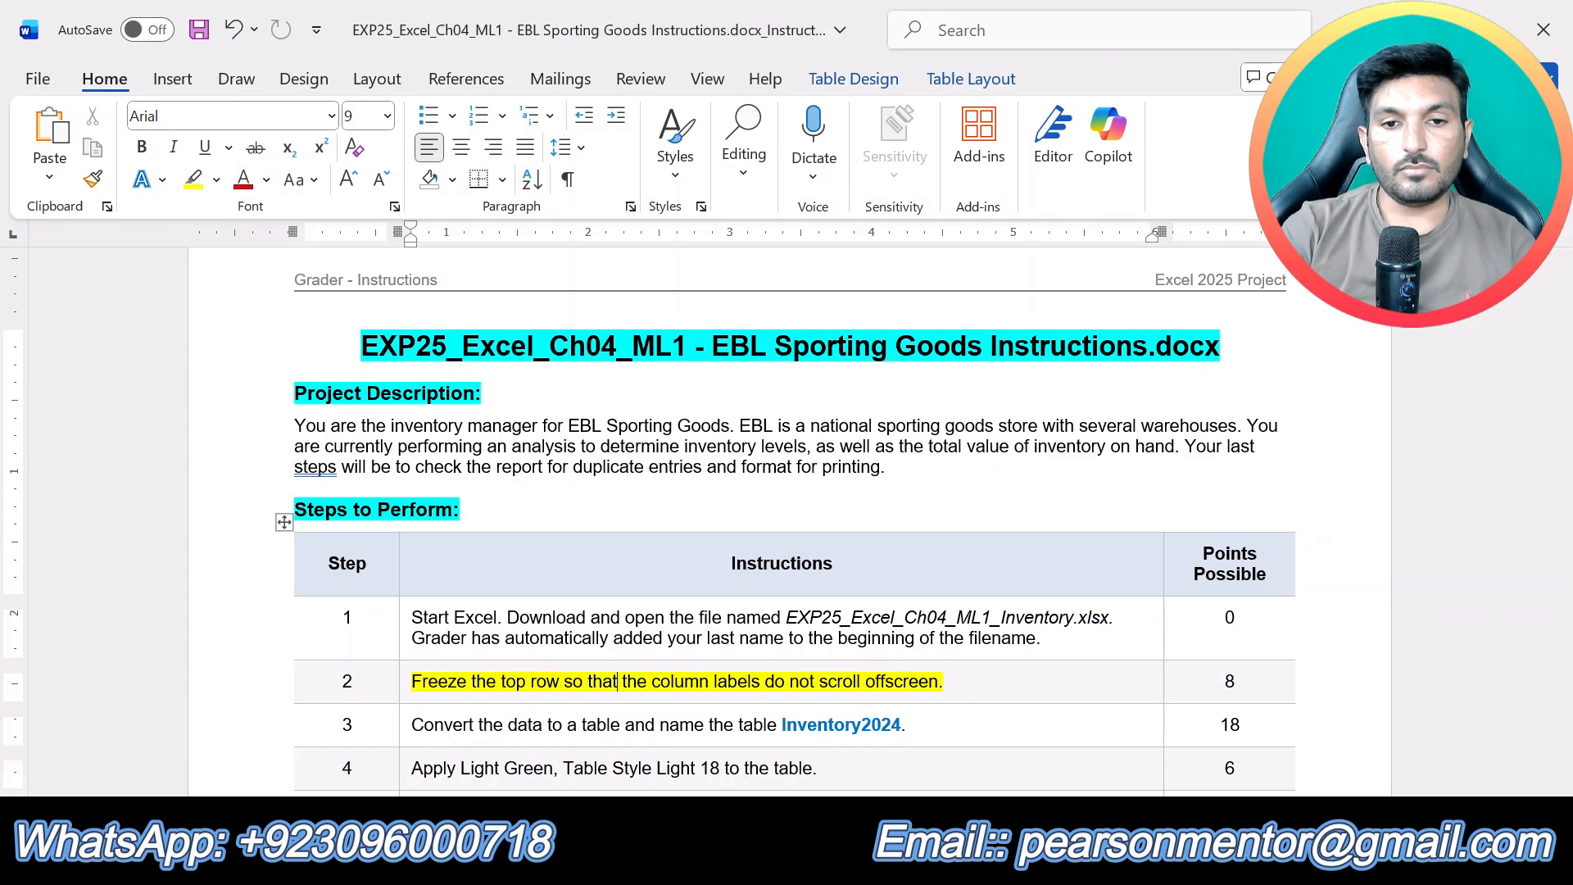
pyautogui.hotkey('ctrl', 'z')
pyautogui.scroll(-1, 899, 672)
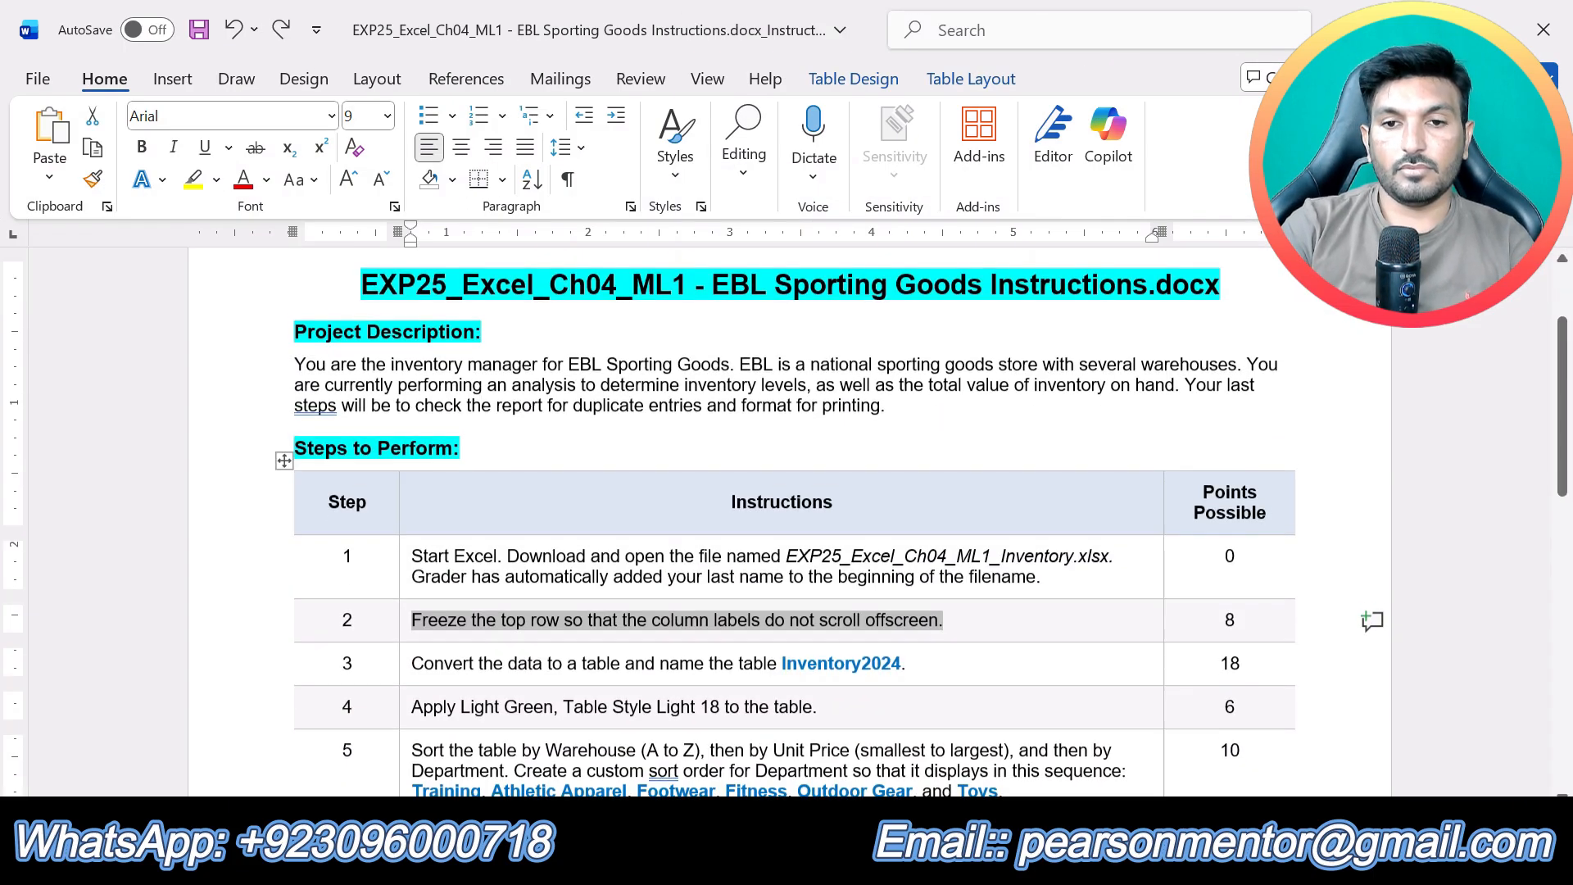
pyautogui.moveTo(911, 659); pyautogui.dragTo(412, 659)
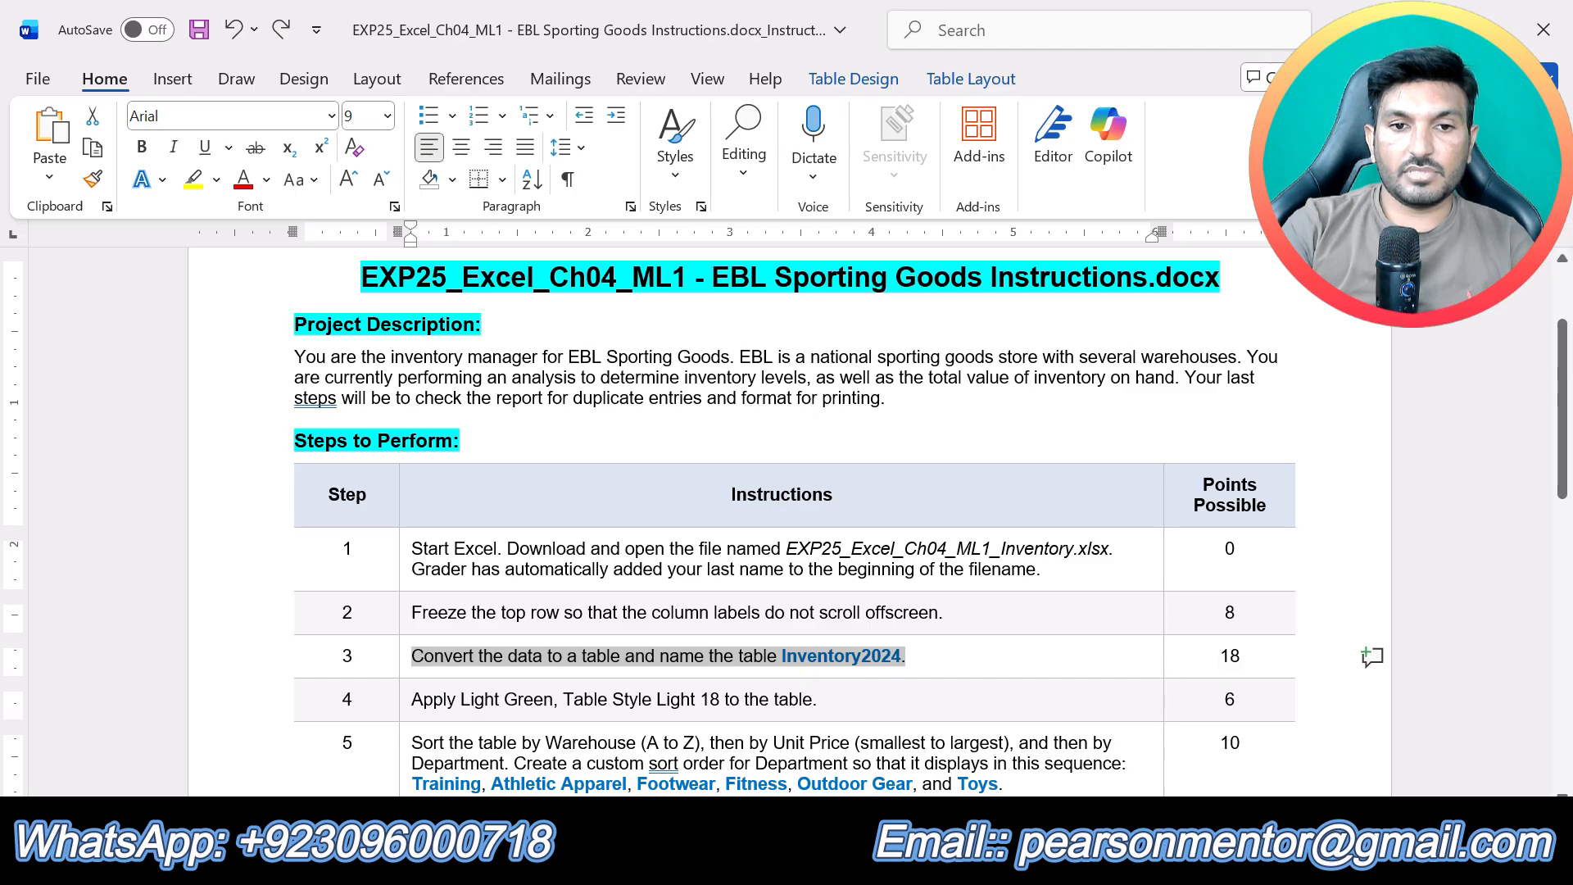
pyautogui.click(574, 615)
pyautogui.click(607, 661)
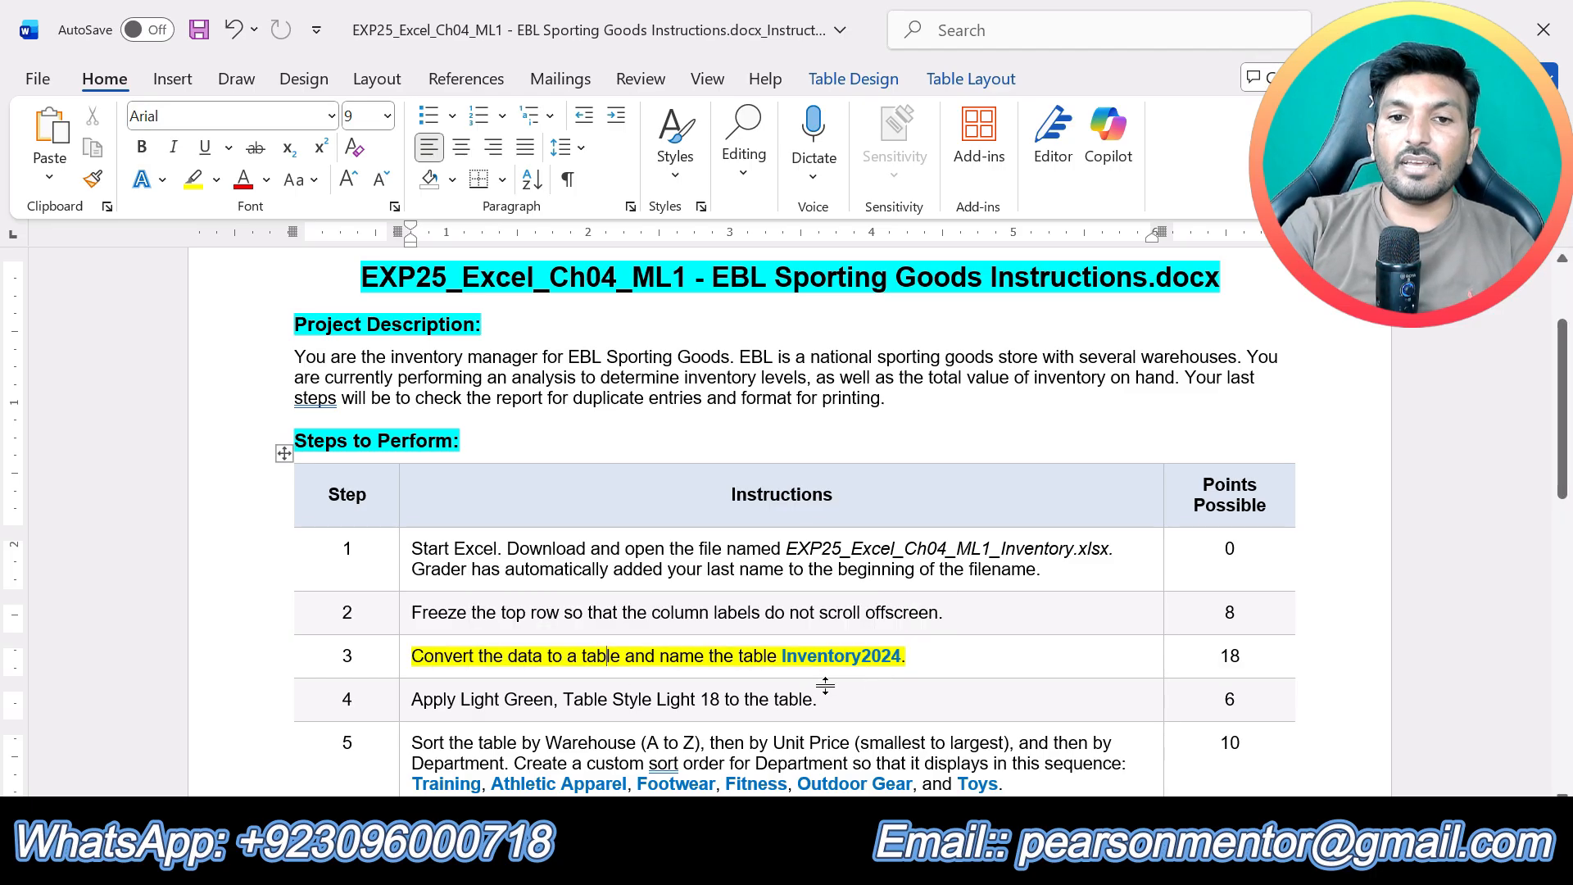
pyautogui.moveTo(782, 656); pyautogui.dragTo(902, 656)
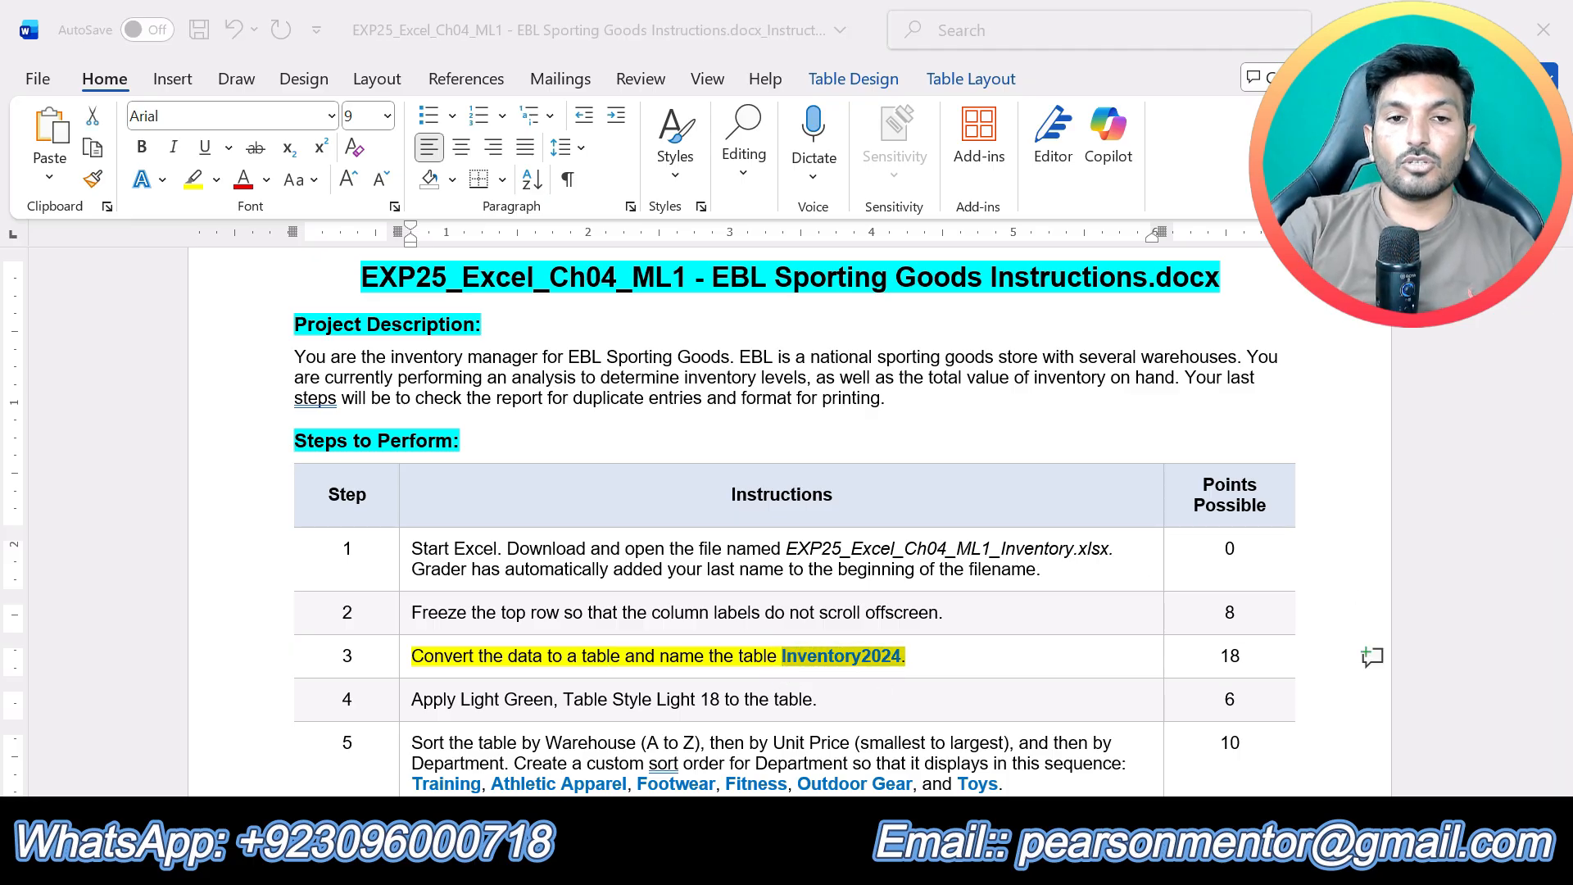
# Switch to the Excel workbook and convert the data range A1:G80 to a table with headers
pyautogui.hotkey('alt', 'Tab')
pyautogui.click(89, 326)
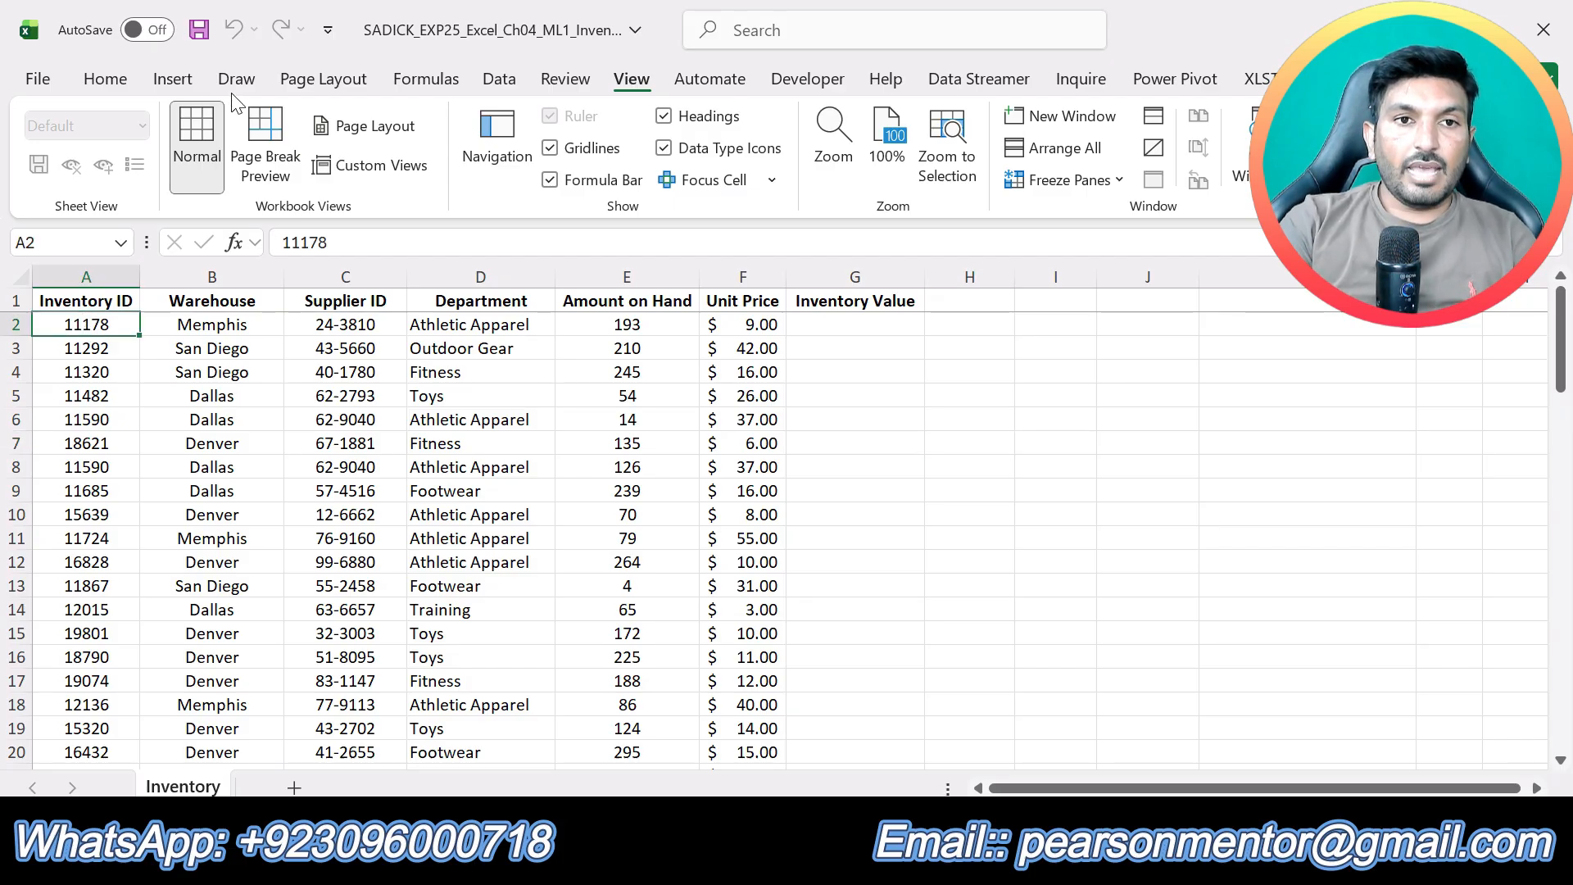
pyautogui.click(182, 81)
pyautogui.click(251, 164)
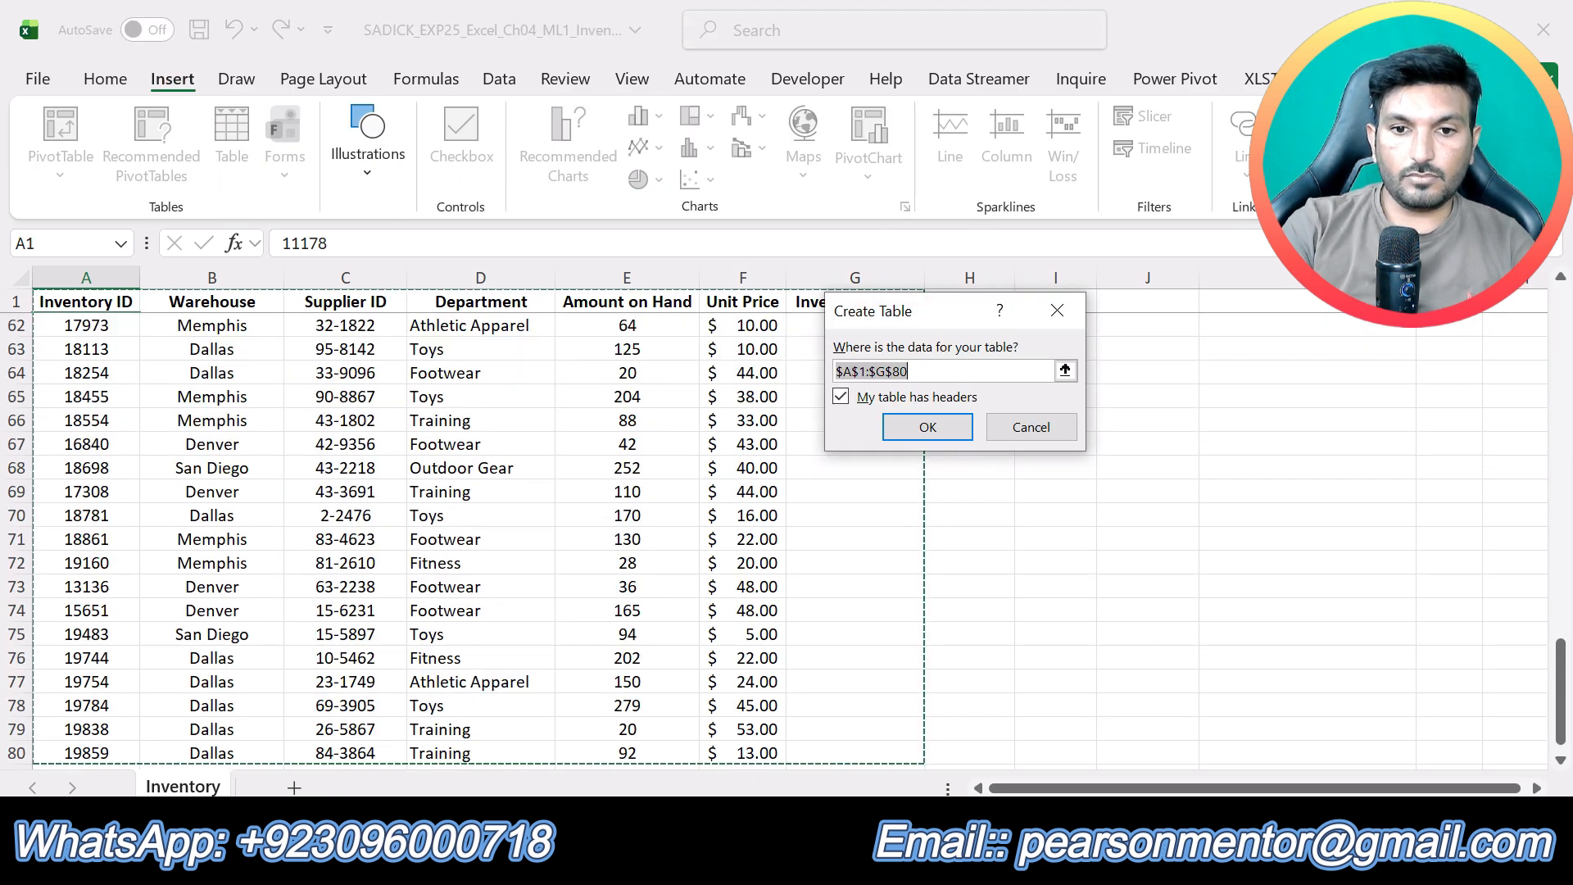
pyautogui.hotkey('alt', 'Tab')
pyautogui.hotkey('alt', 'Tab')
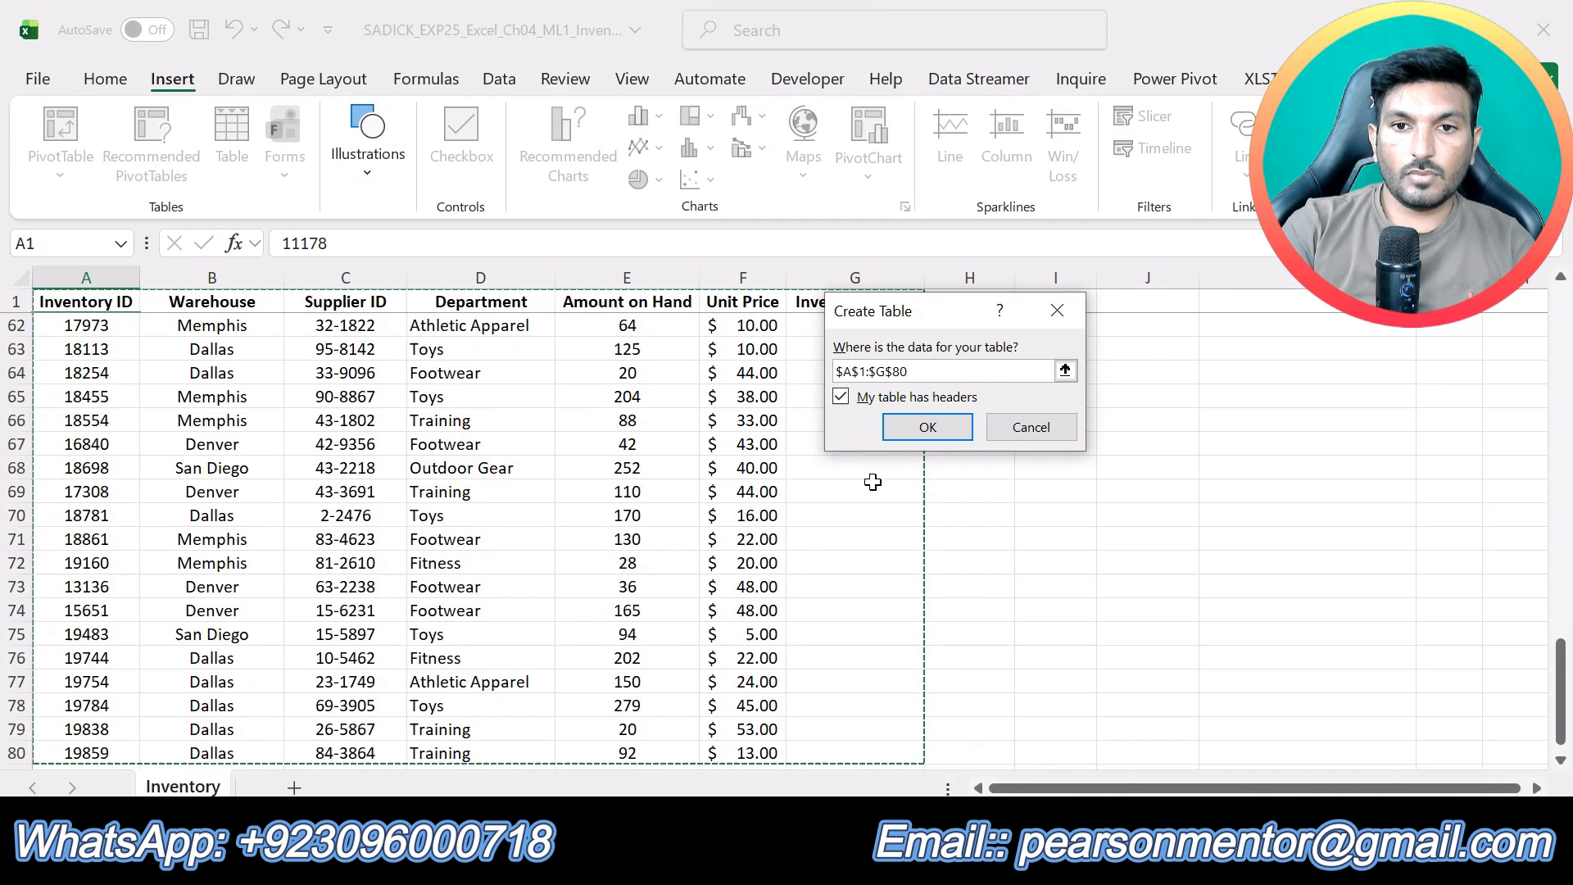
pyautogui.click(924, 426)
pyautogui.scroll(-7, 955, 540)
pyautogui.scroll(7, 955, 541)
pyautogui.scroll(19, 955, 540)
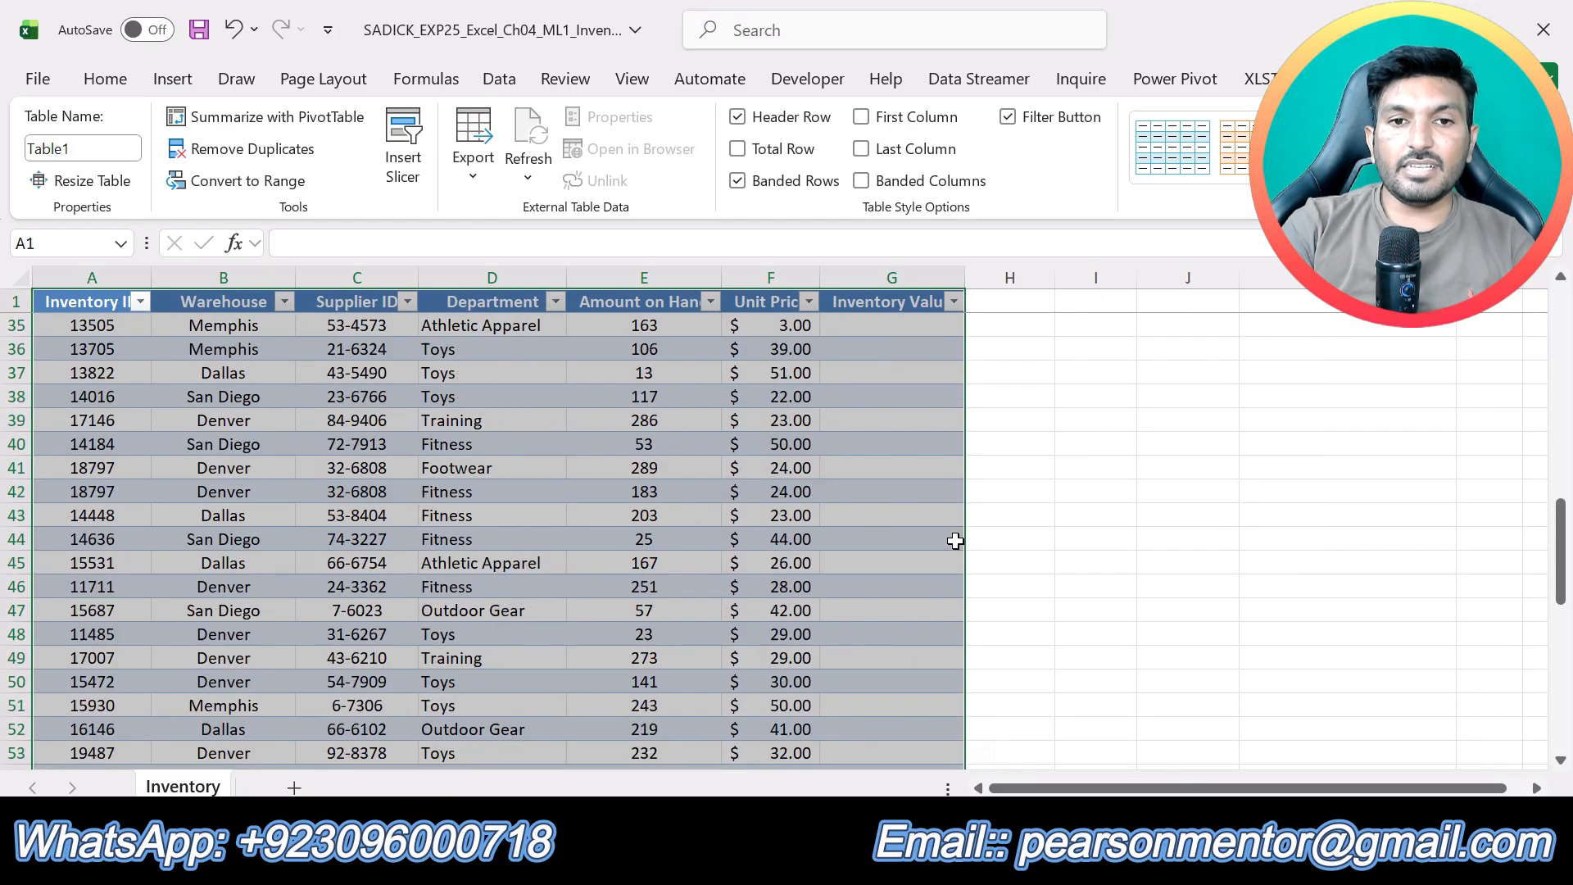
pyautogui.scroll(1, 956, 541)
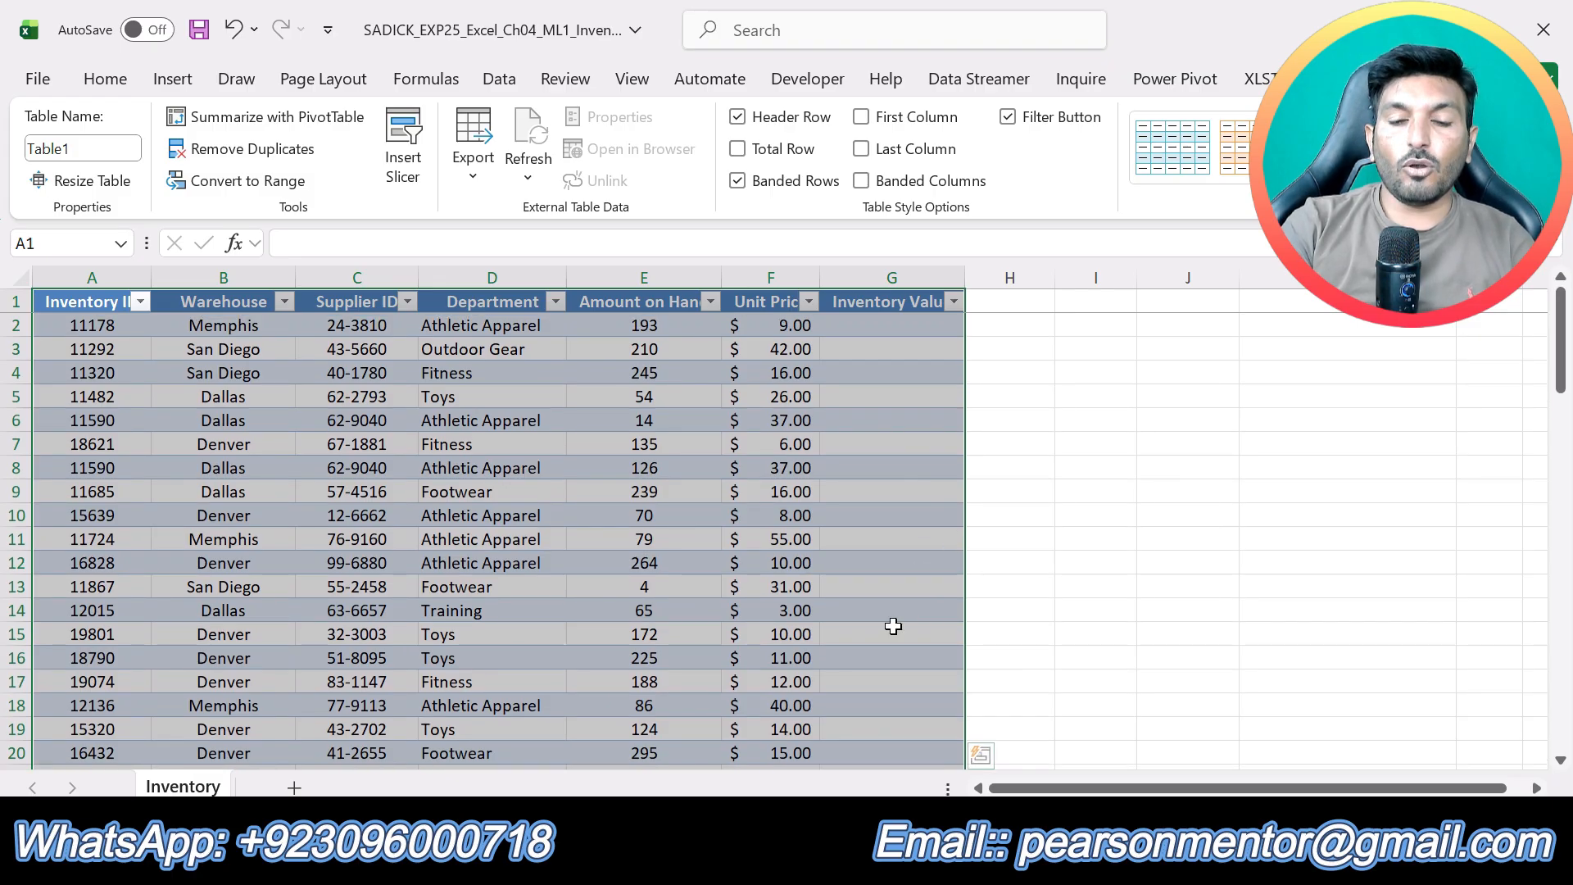
# Recheck the required table name in the Word instructions, then rename the inventory table in Excel as Inventory2024
pyautogui.hotkey('alt', 'Tab')
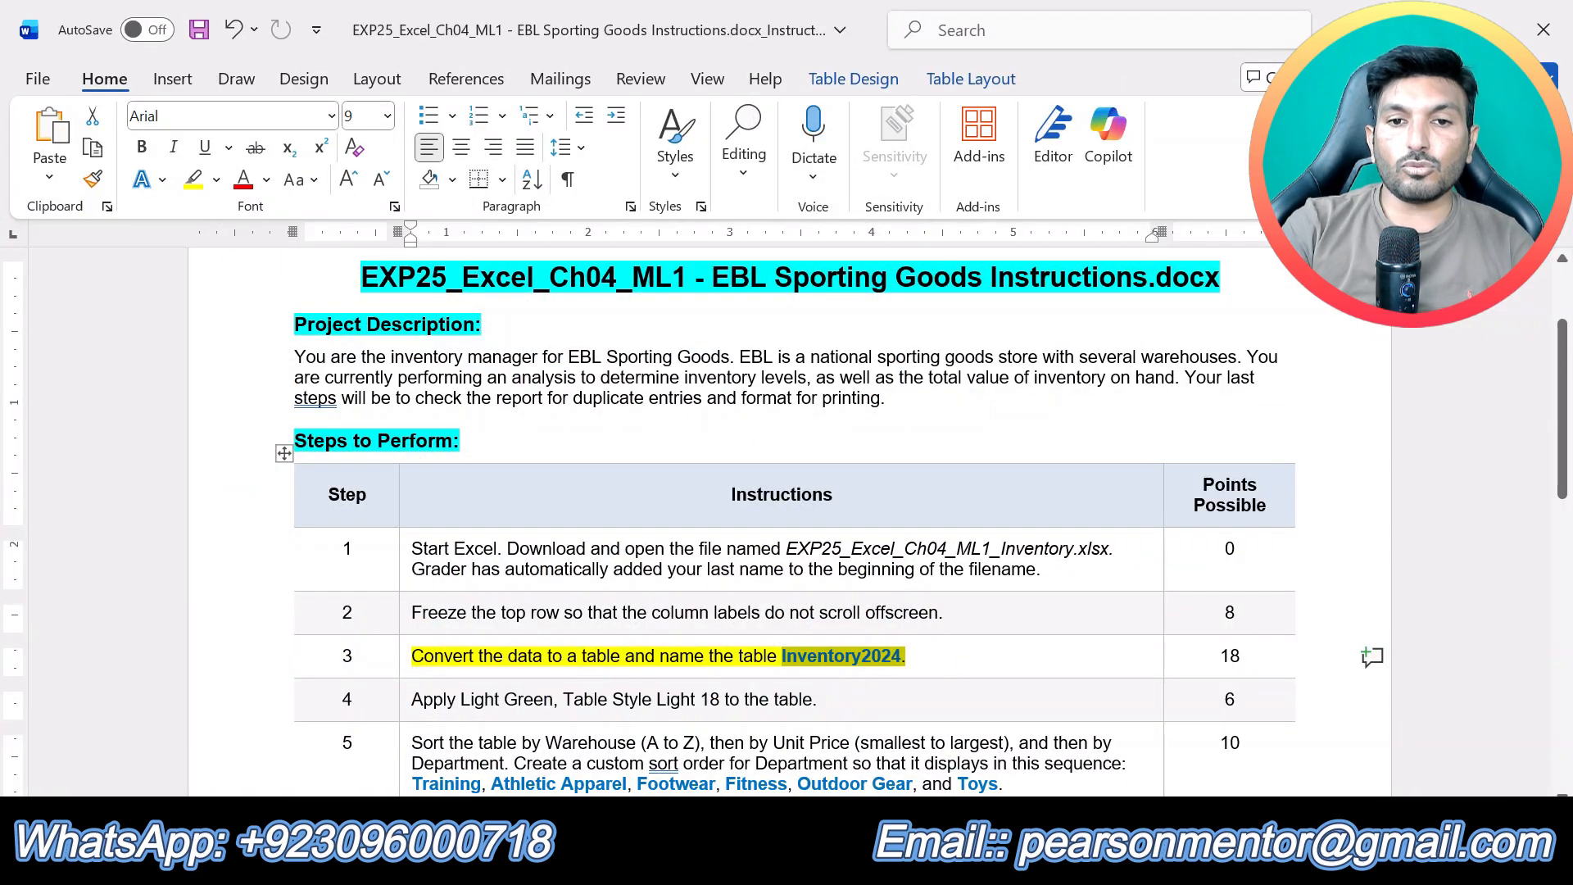
pyautogui.hotkey('alt', 'Tab')
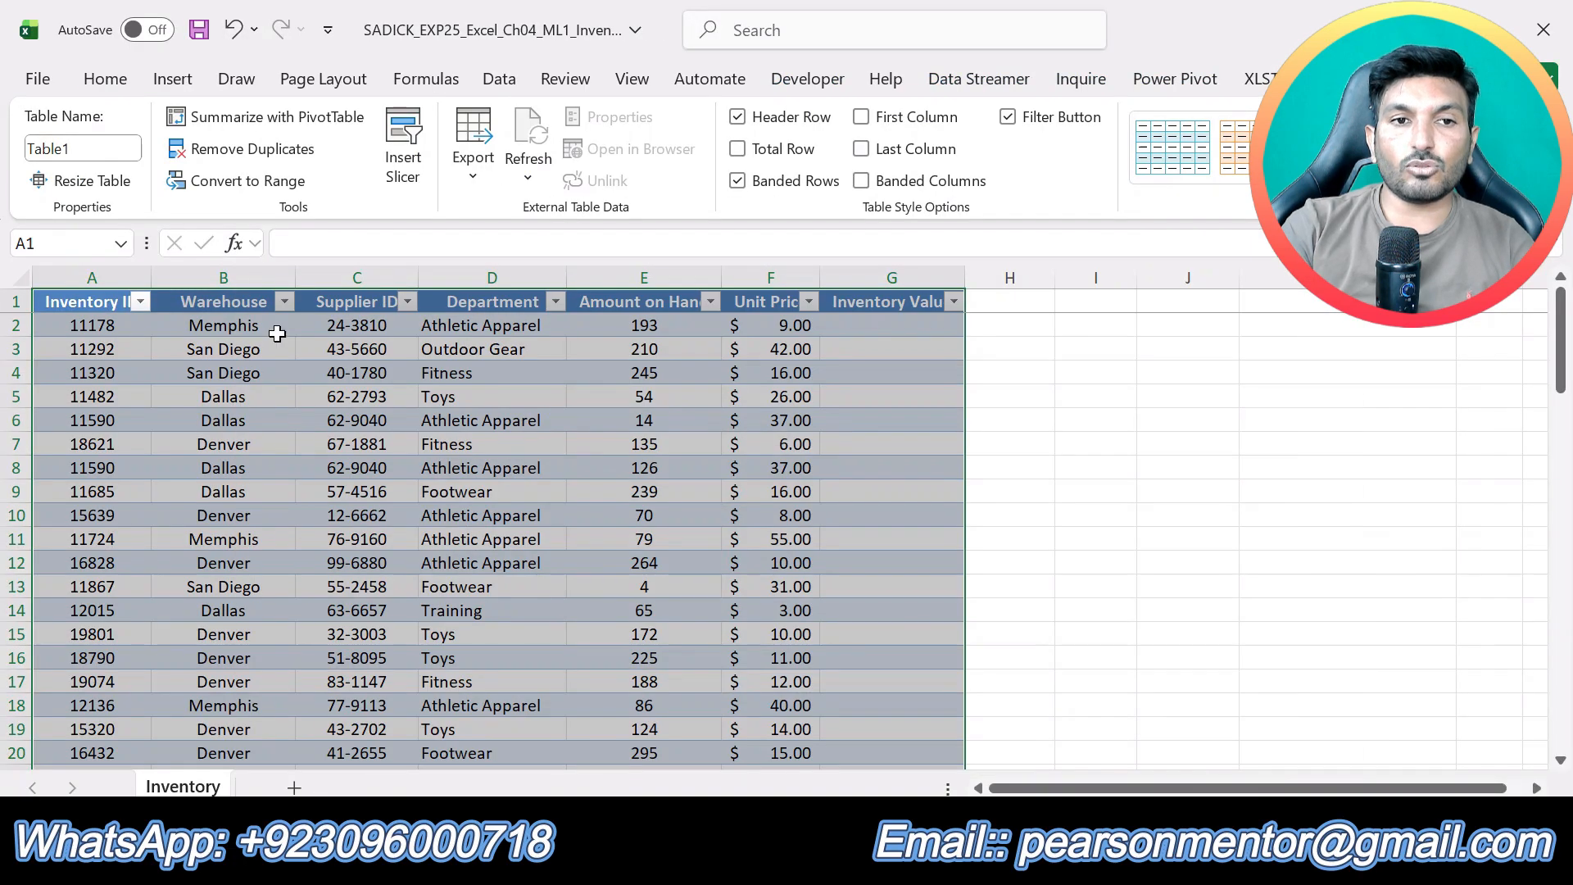
pyautogui.click(111, 152)
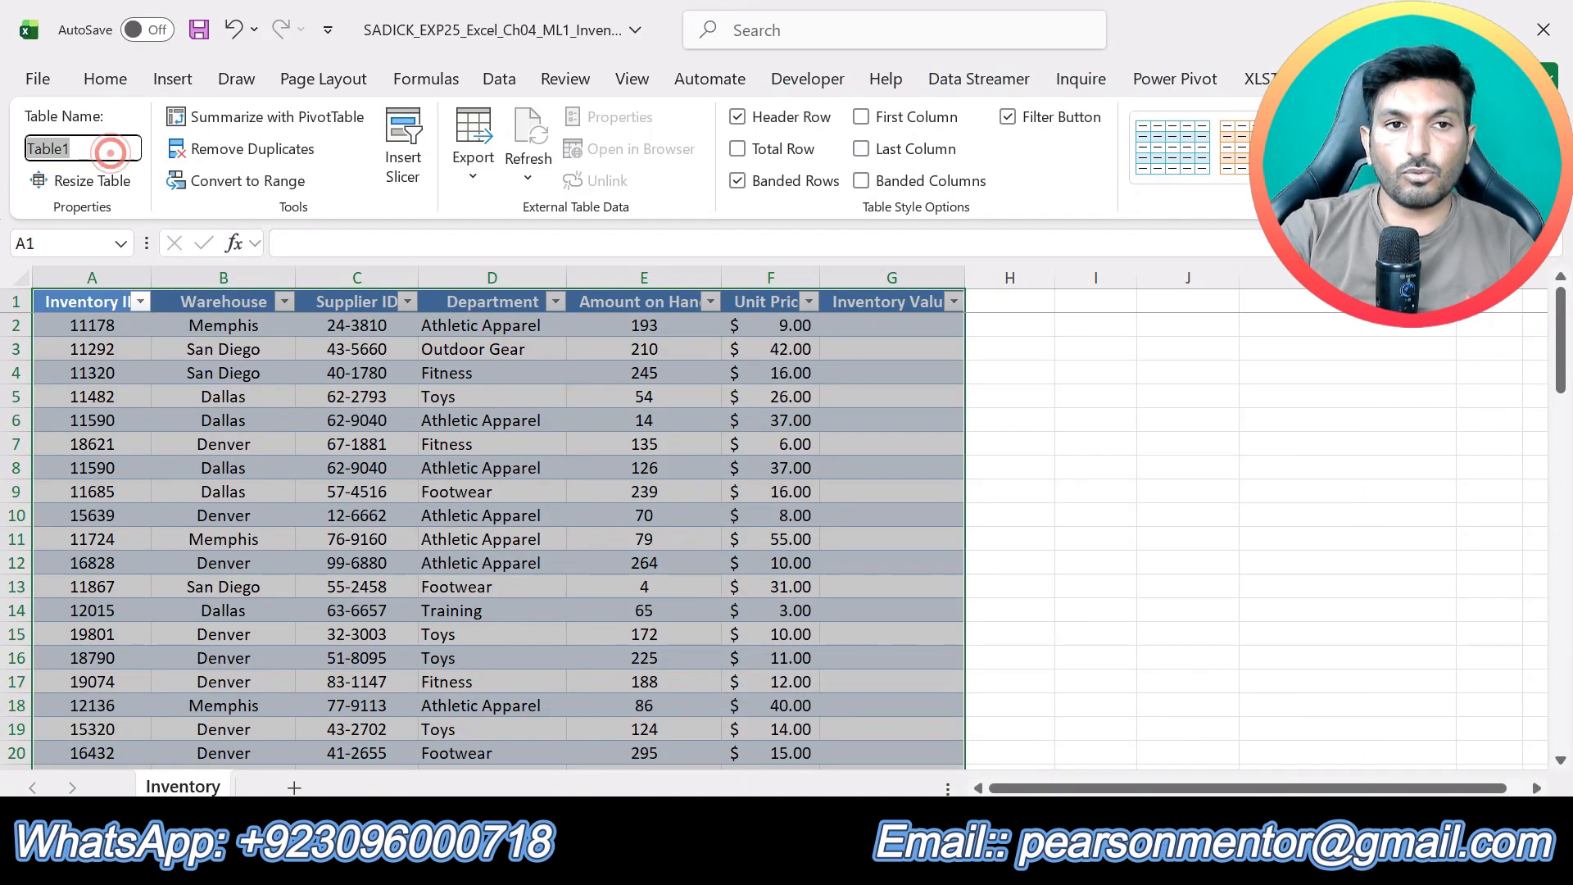
pyautogui.press('BackSpace')
pyautogui.write('Invent')
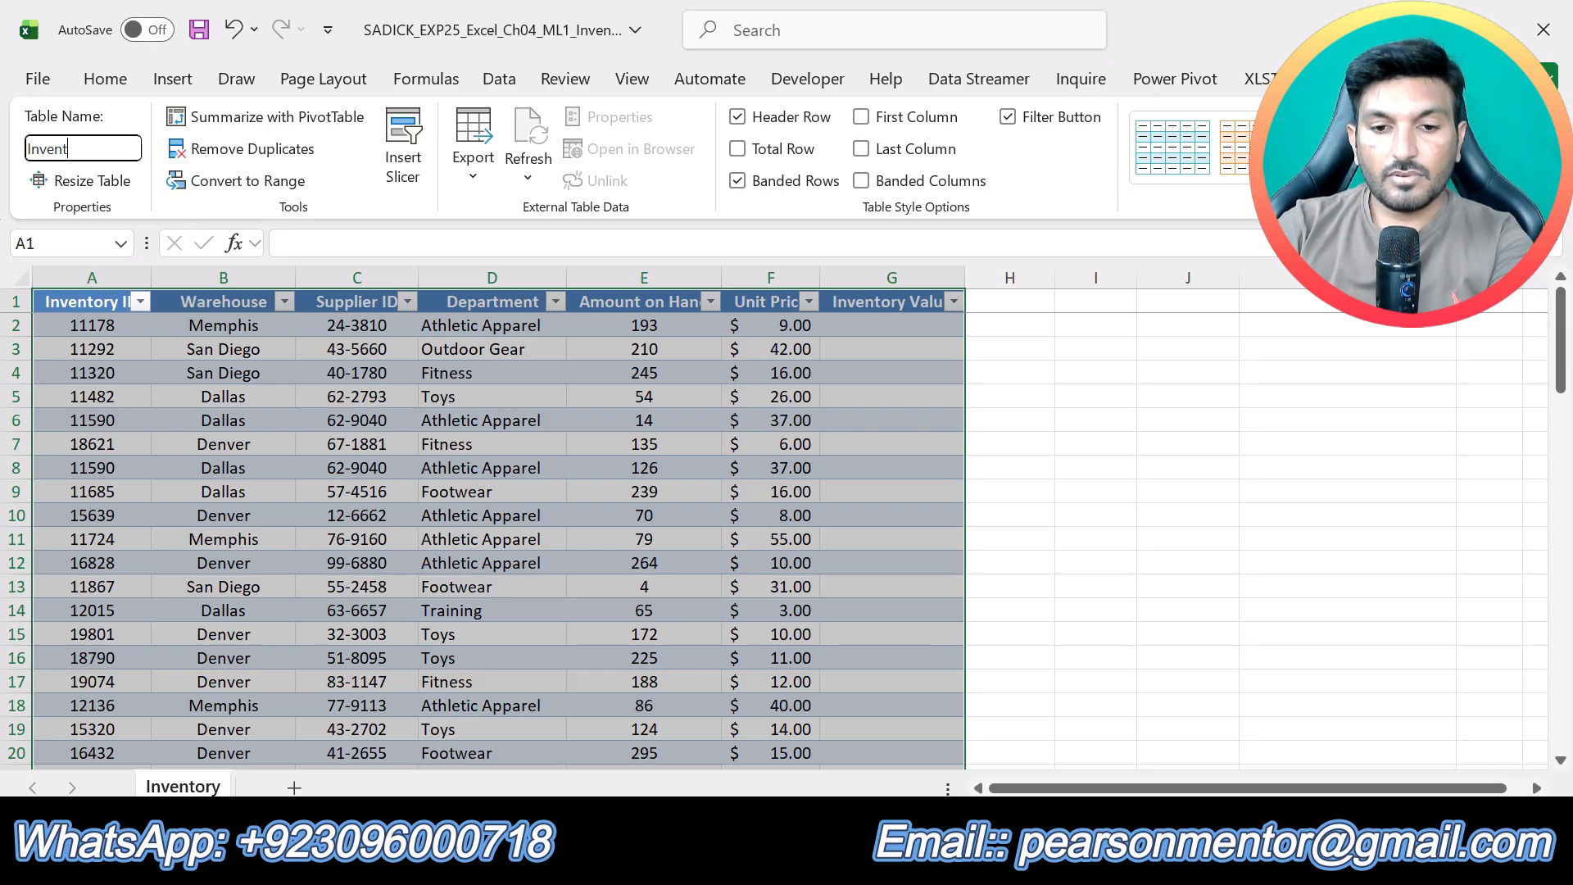
pyautogui.write('ory2024')
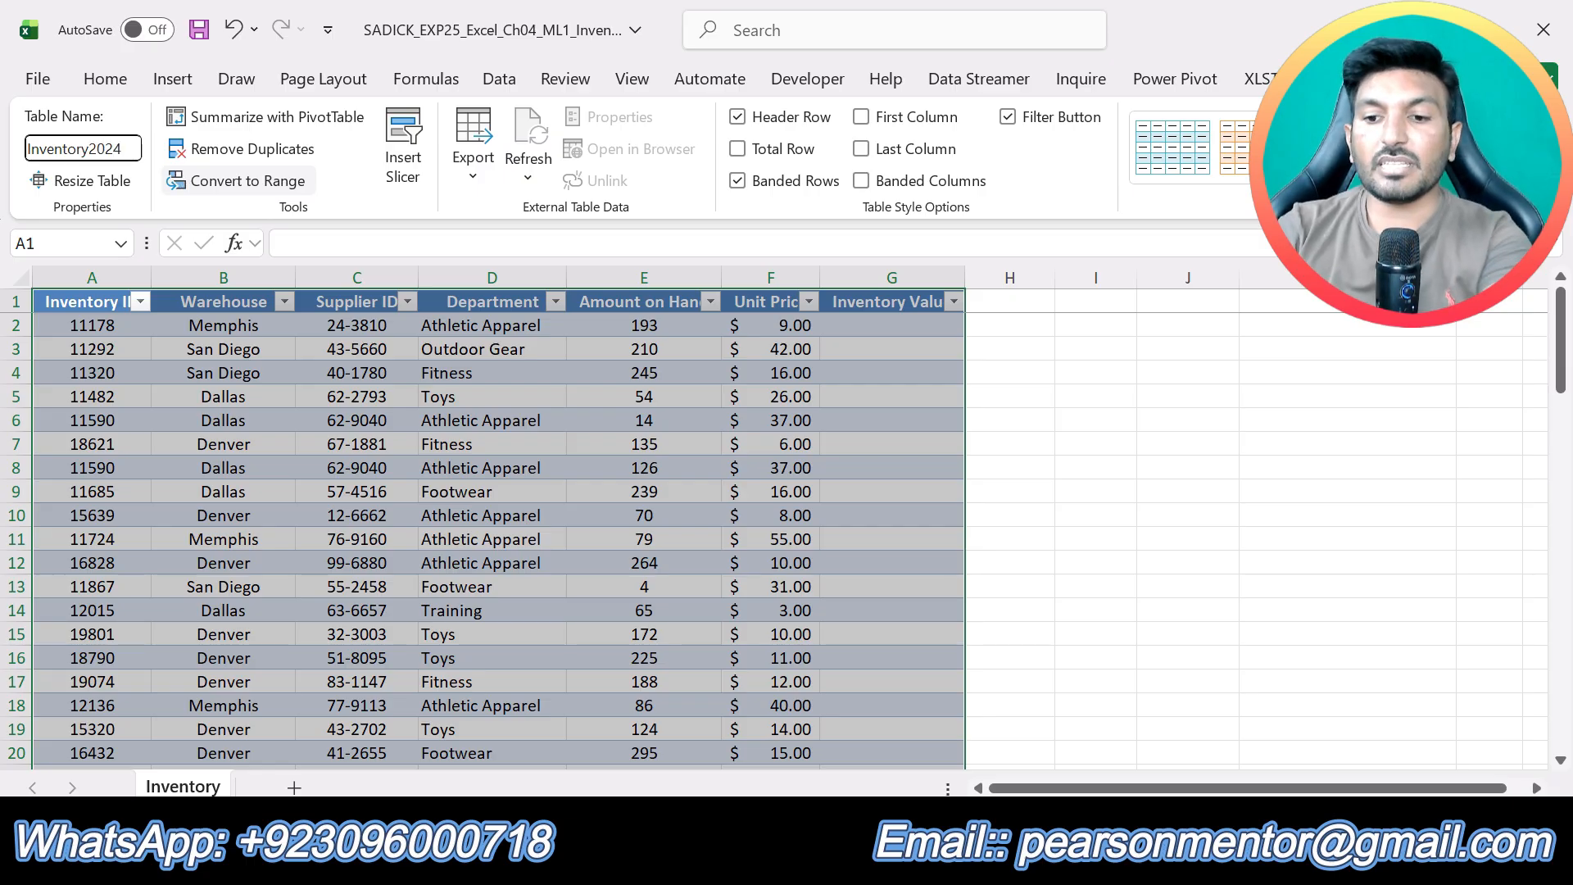
pyautogui.press('Return')
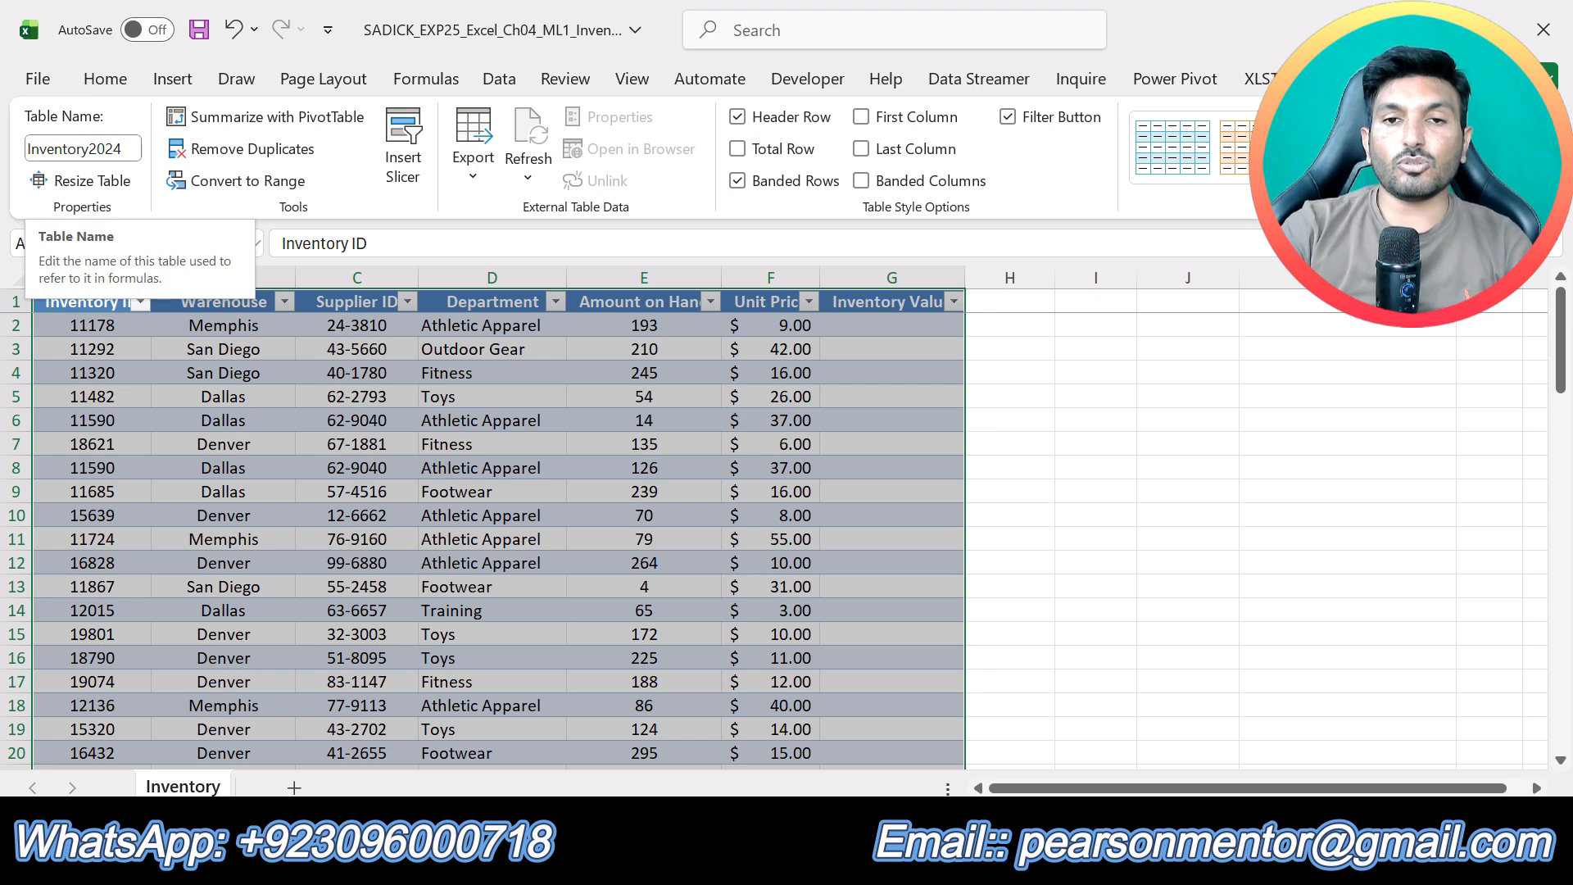
pyautogui.click(1193, 634)
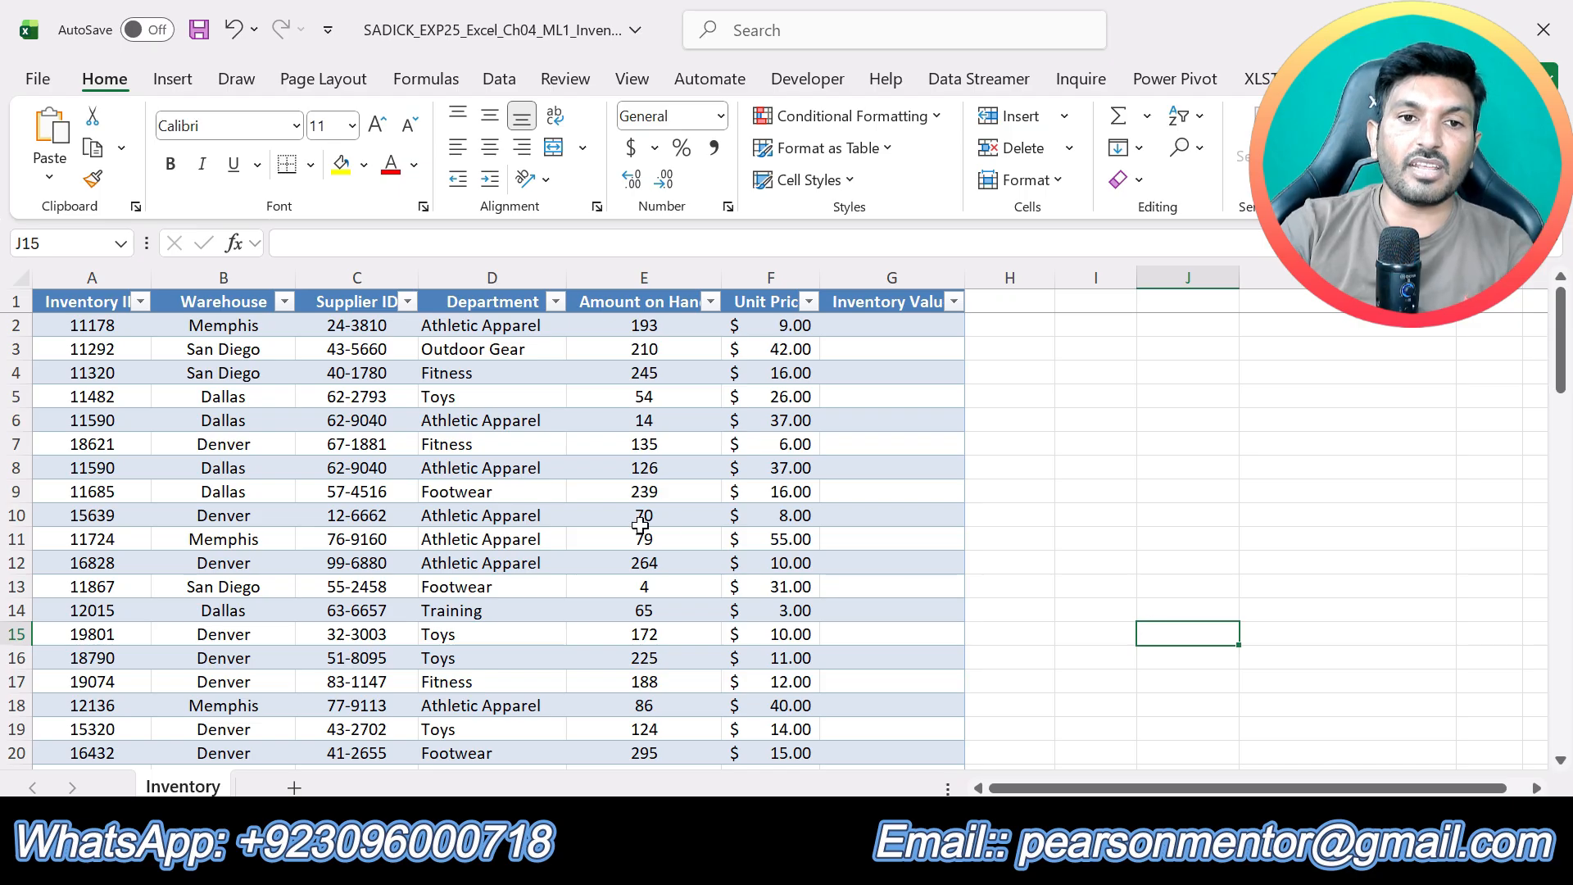
pyautogui.click(579, 521)
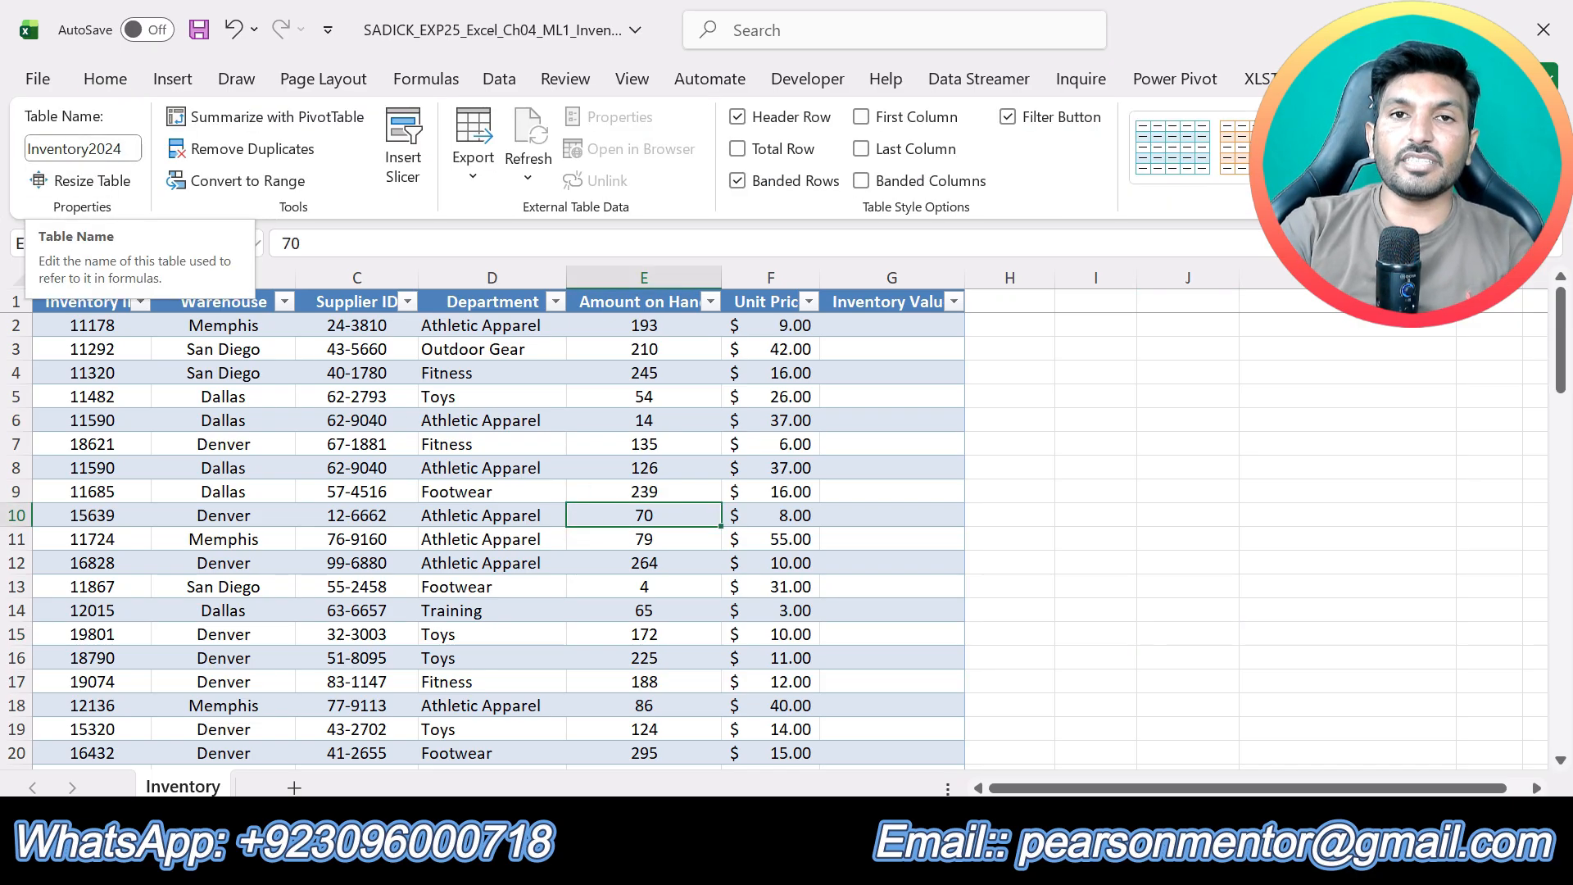
pyautogui.click(462, 511)
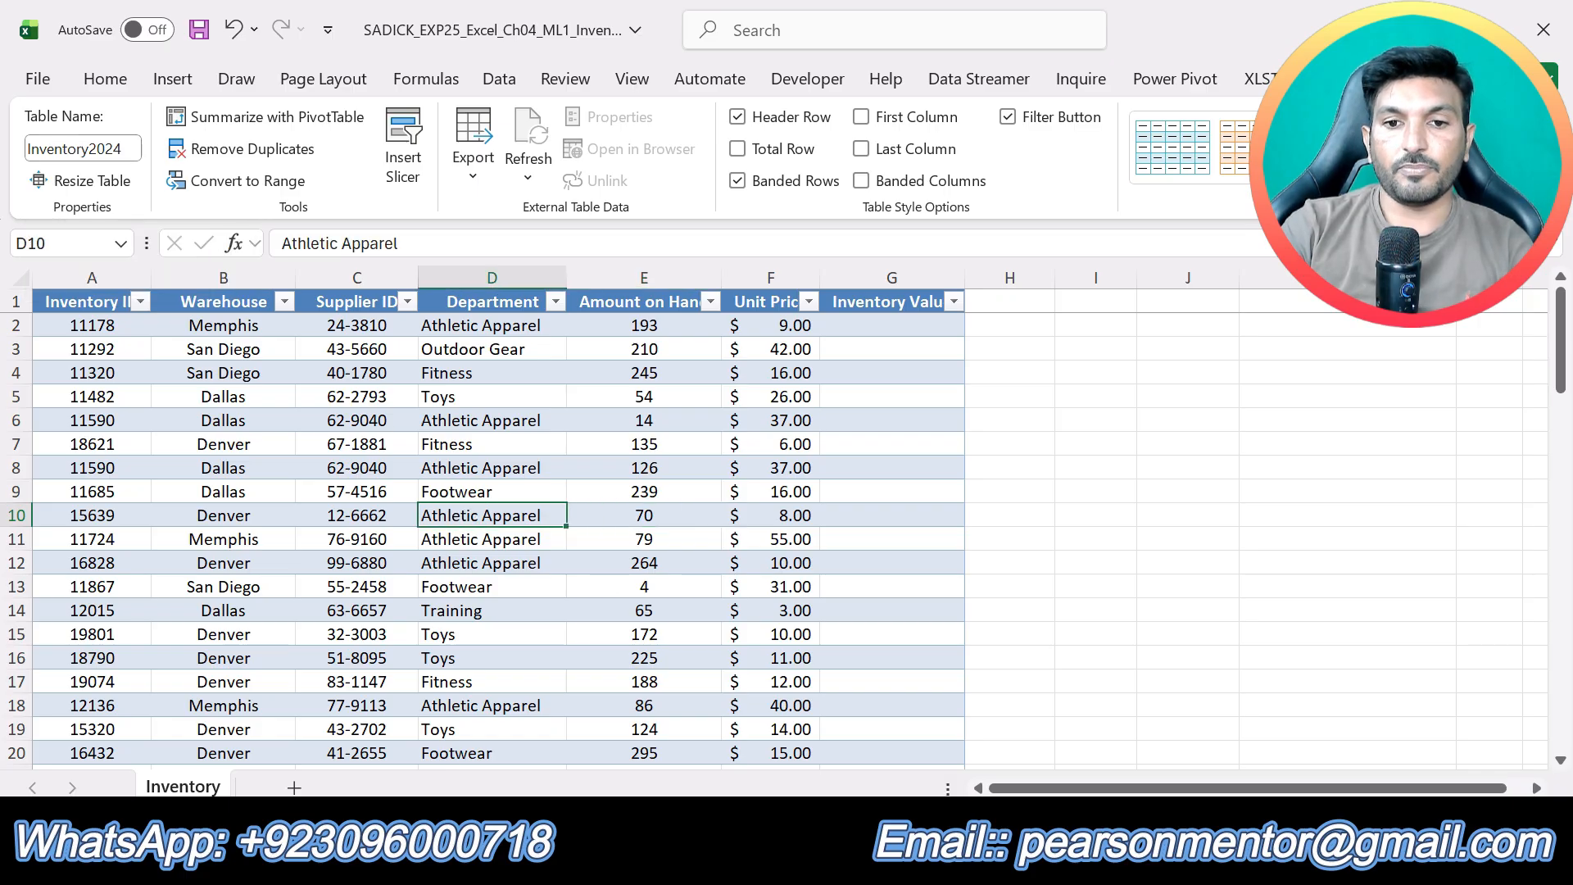
# In the Word instructions, undo the step 3 highlight and highlight the step 4 instruction in yellow
pyautogui.hotkey('alt', 'Tab')
pyautogui.hotkey('ctrl', 'z')
pyautogui.scroll(-1, 890, 655)
pyautogui.click(870, 640)
pyautogui.scroll(1, 871, 644)
pyautogui.moveTo(820, 699); pyautogui.dragTo(410, 698)
pyautogui.click(520, 653)
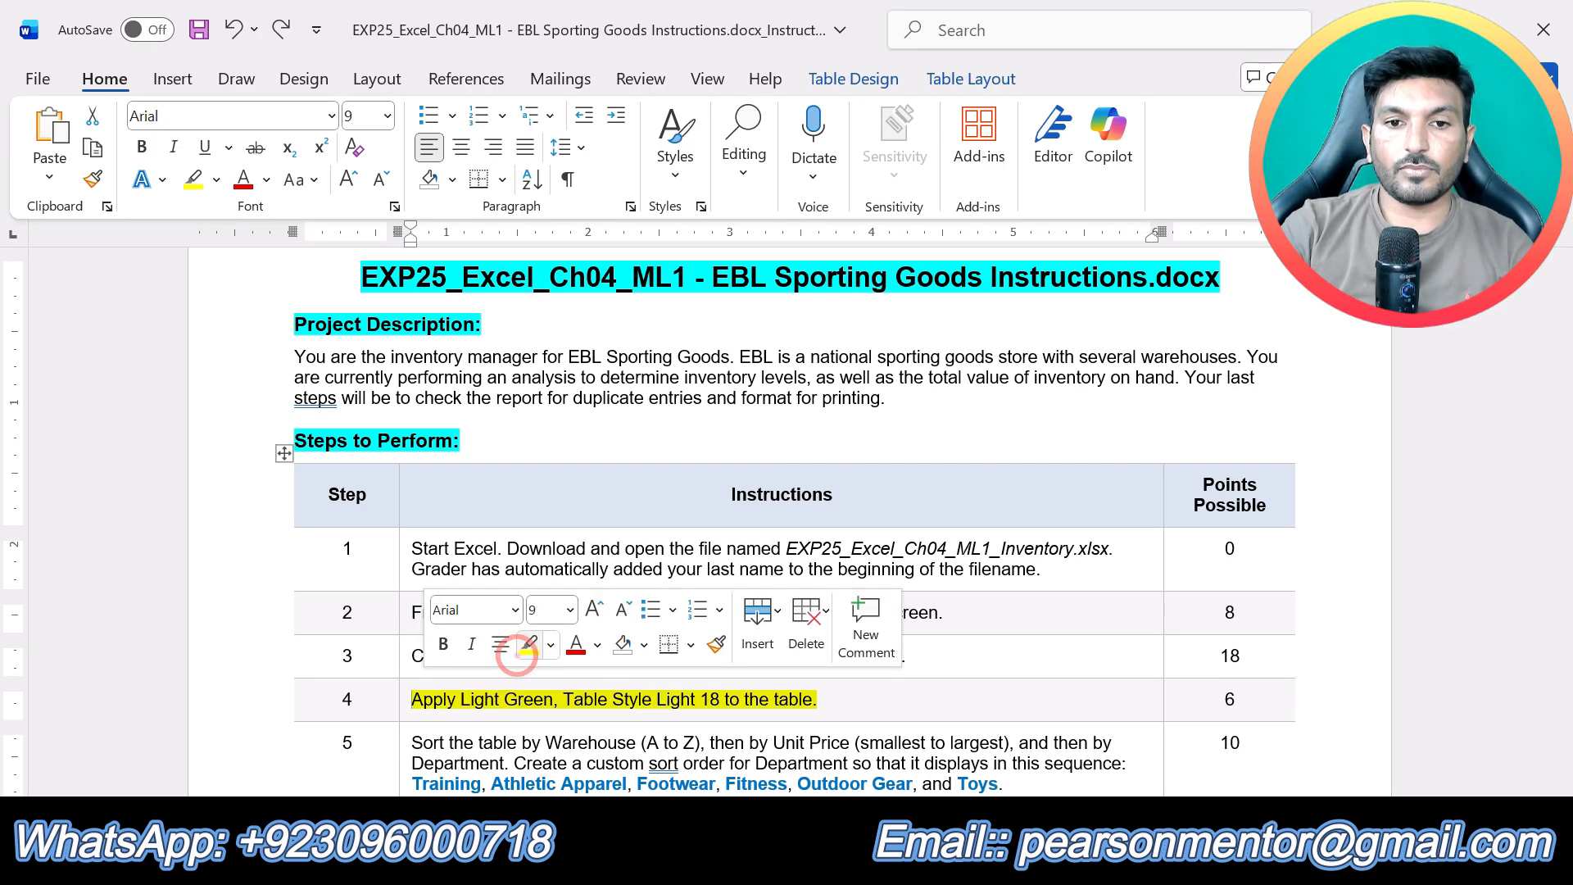
pyautogui.click(921, 696)
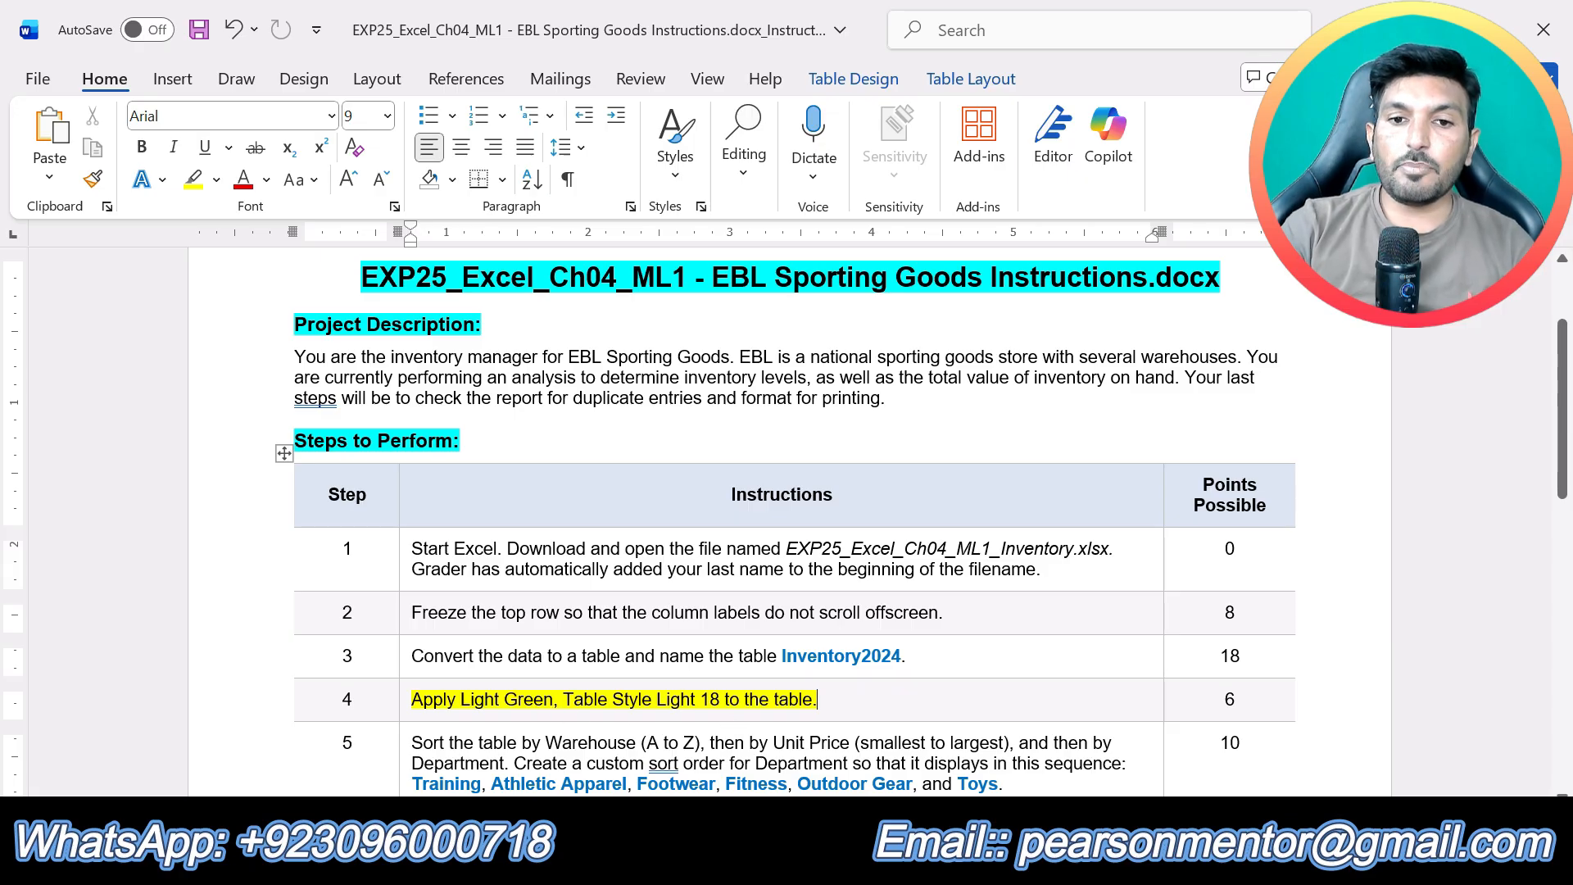
# Switch to the Excel workbook, apply Light Green, Table Style Light 18 to the inventory table, and check the formatting down the rows
pyautogui.click(793, 861)
pyautogui.click(443, 441)
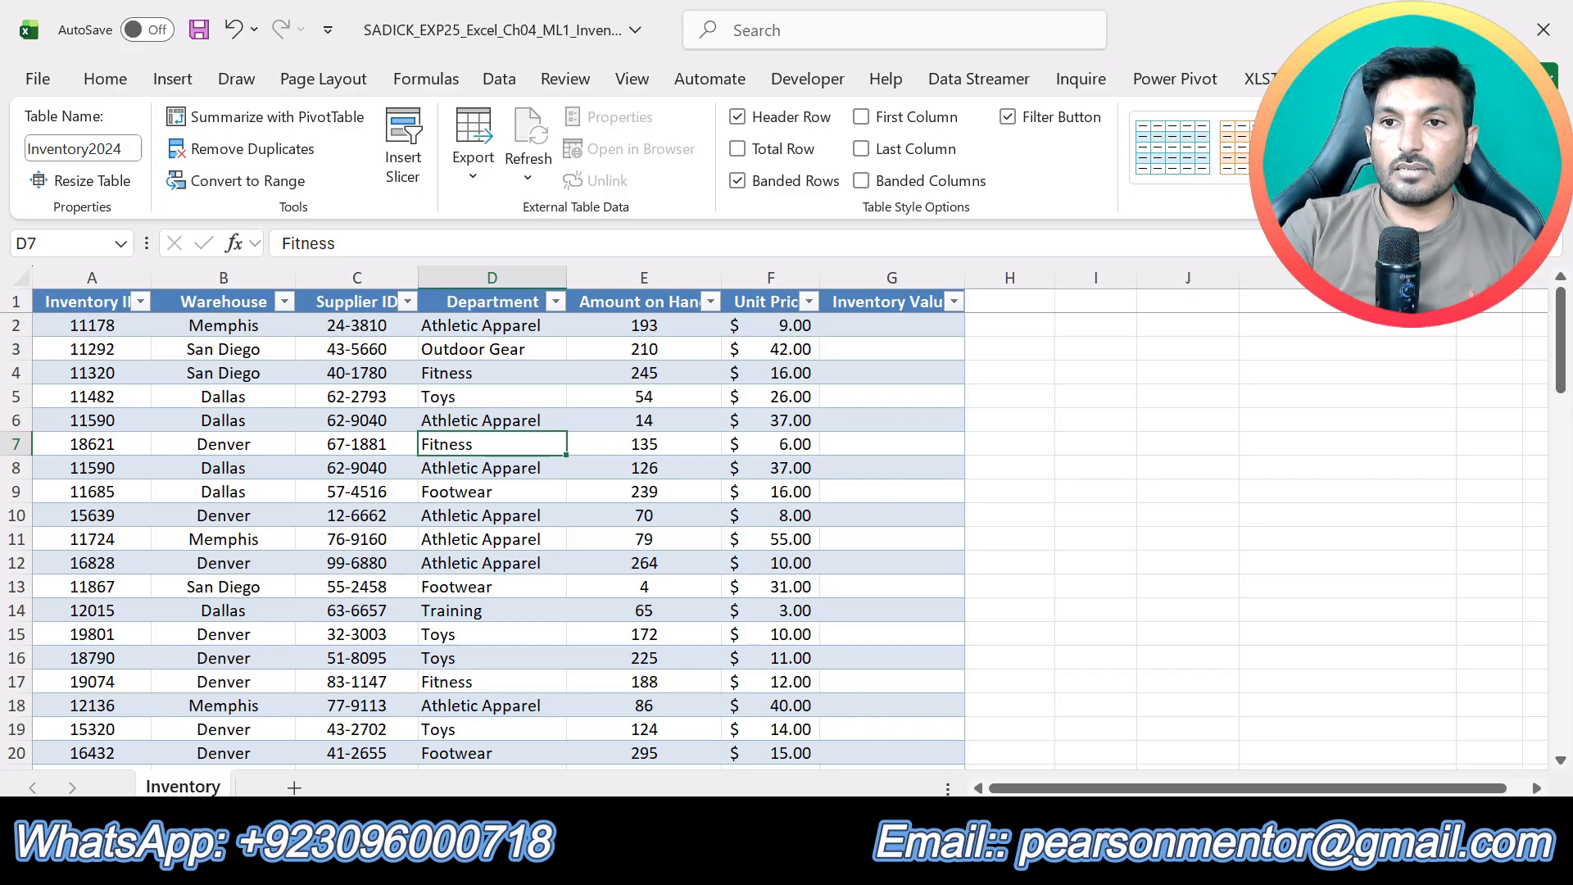
pyautogui.click(1486, 172)
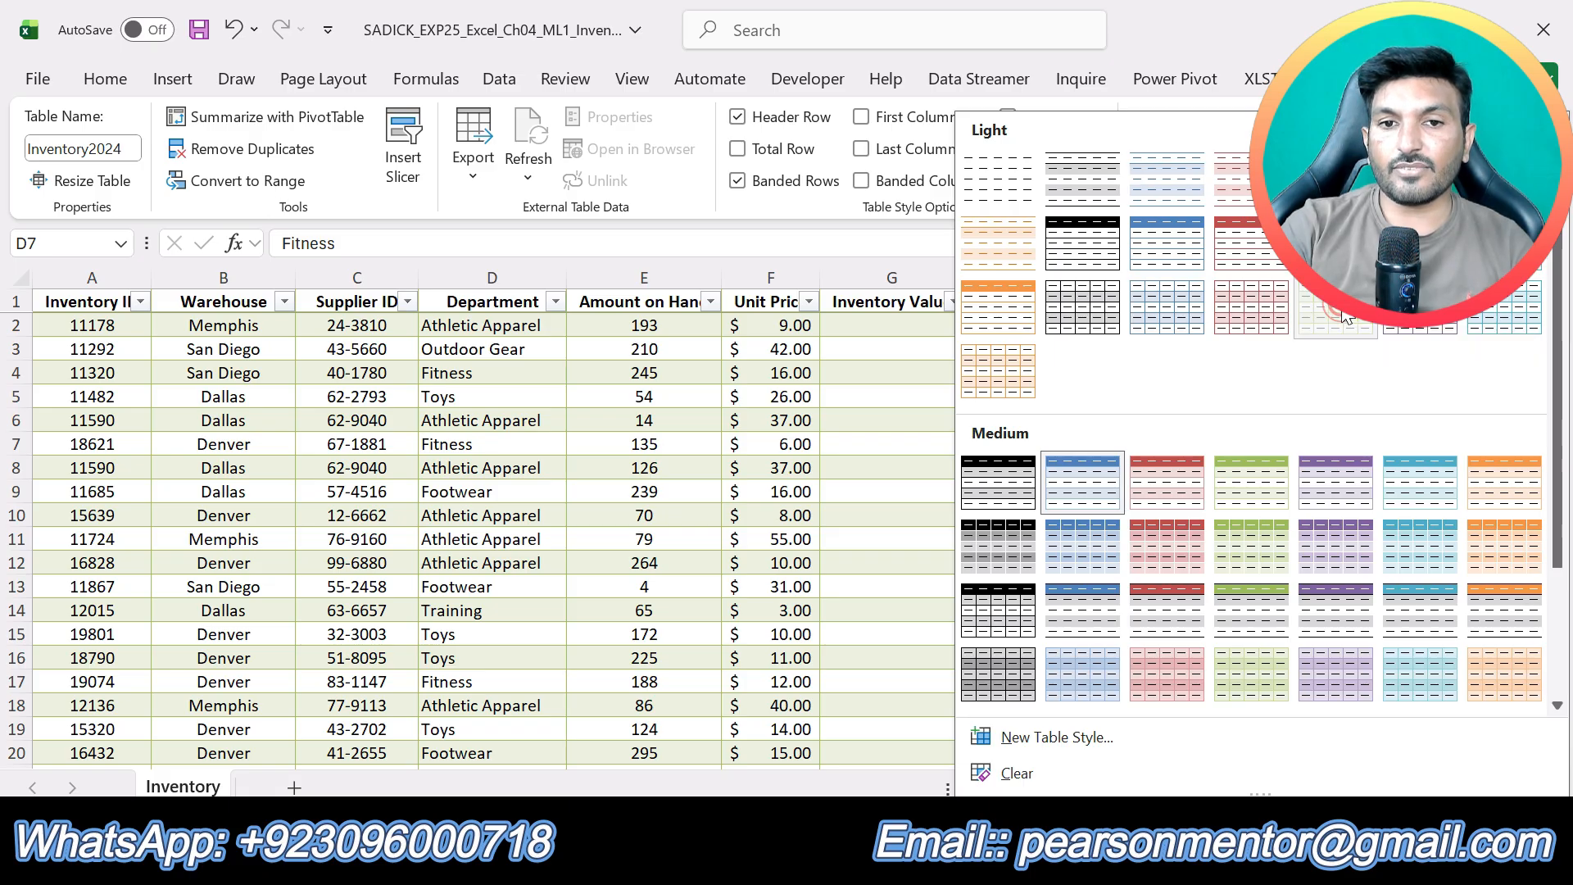
pyautogui.click(1336, 322)
pyautogui.click(1123, 541)
pyautogui.scroll(-5, 1124, 543)
pyautogui.scroll(-20, 1124, 543)
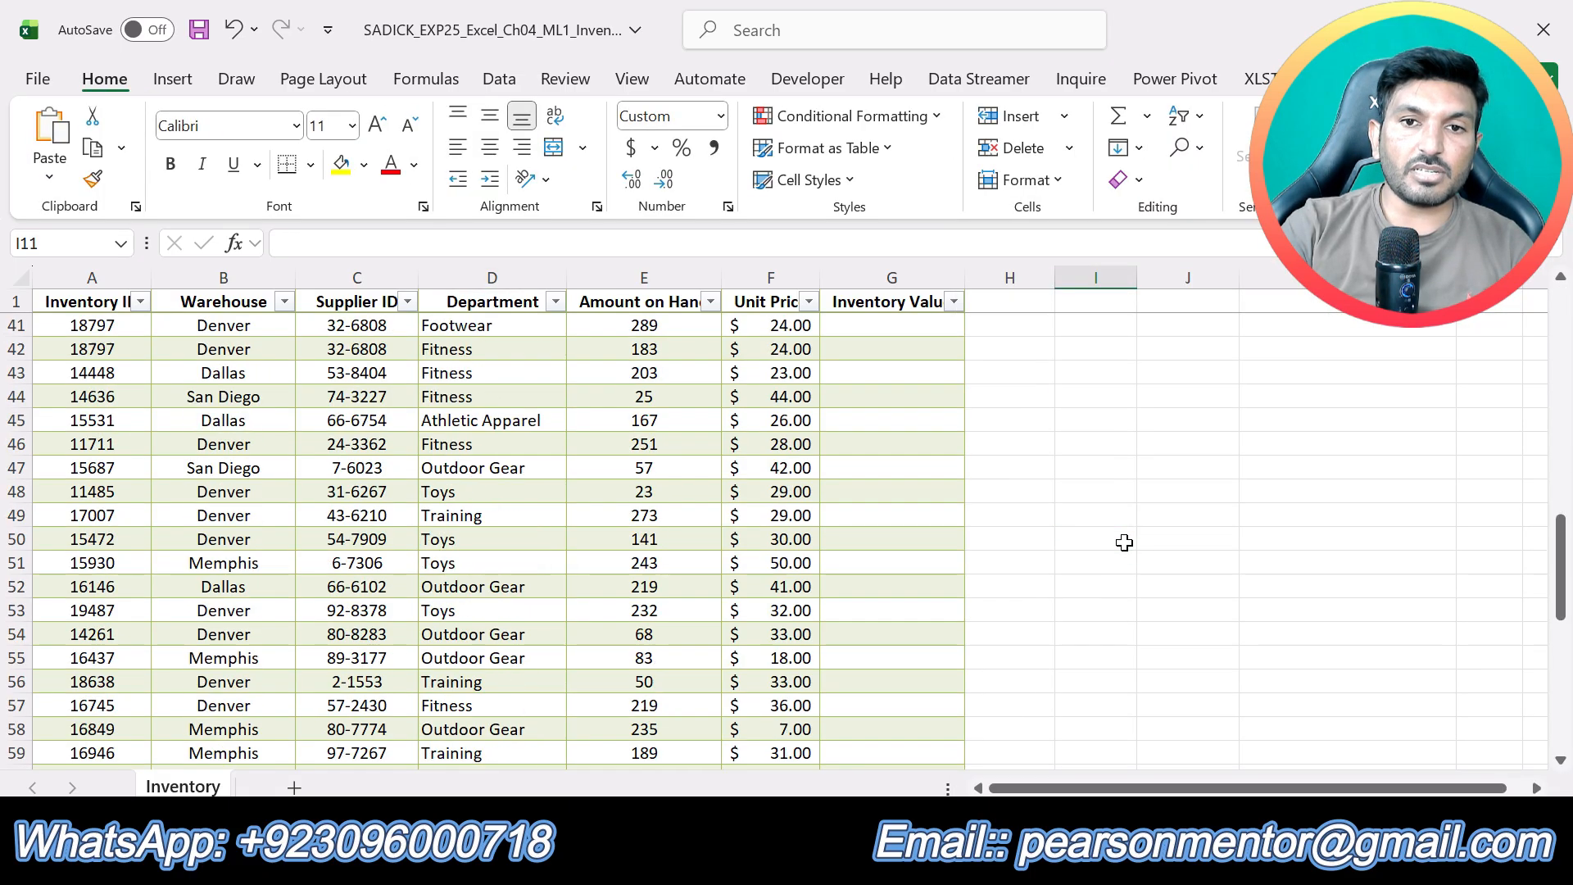
pyautogui.scroll(20, 1124, 543)
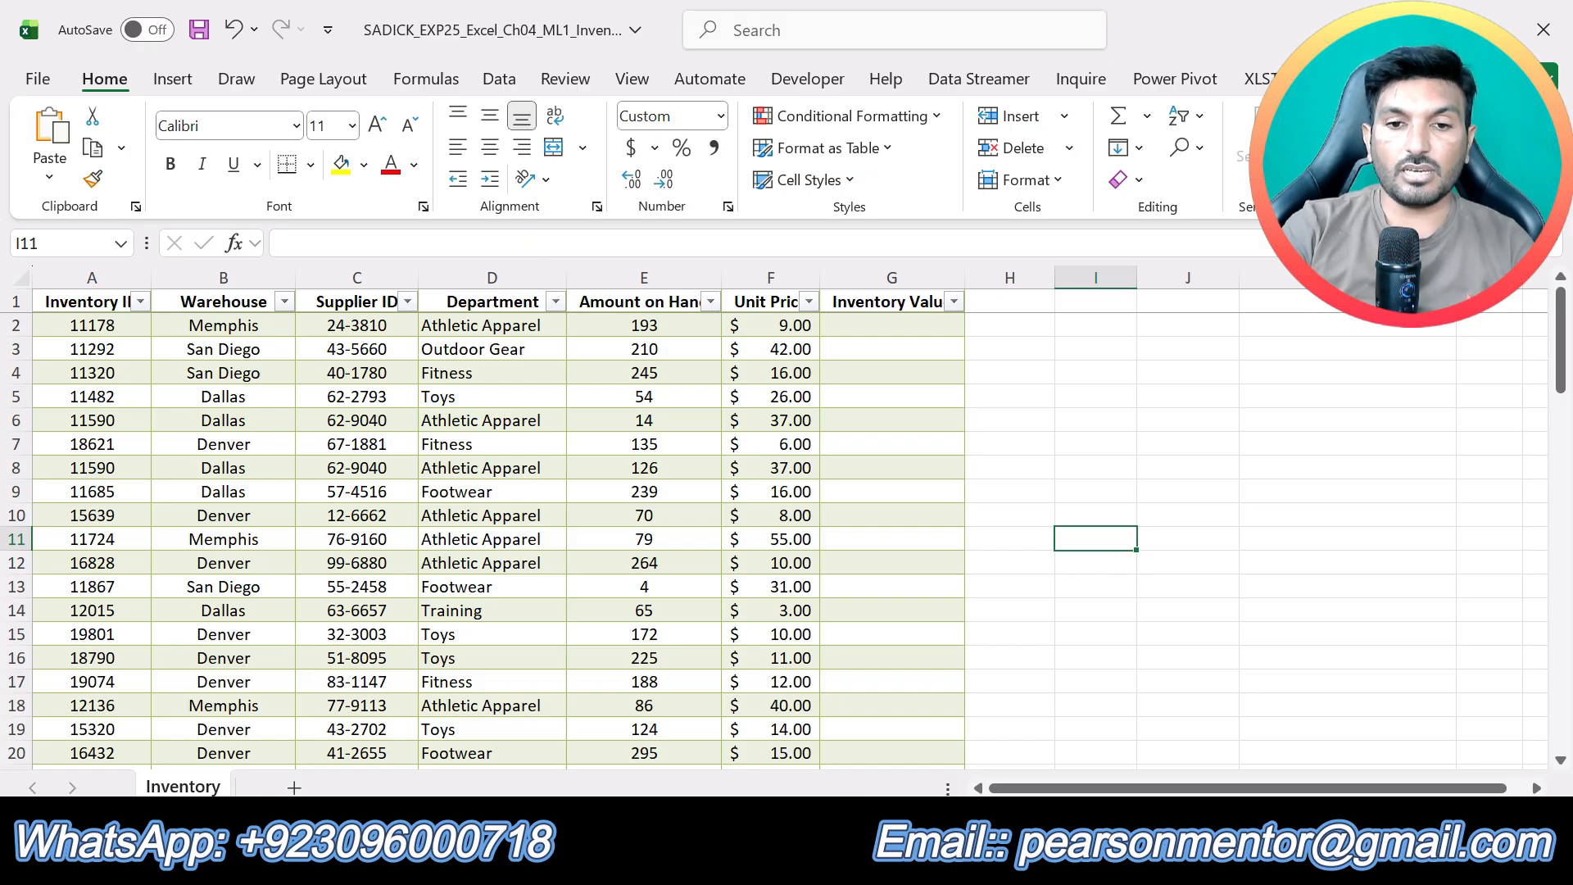
# In the Word instructions, undo the step 4 highlight and highlight the step 5 sort instruction in yellow
pyautogui.hotkey('alt', 'Tab')
pyautogui.hotkey('ctrl', 'z')
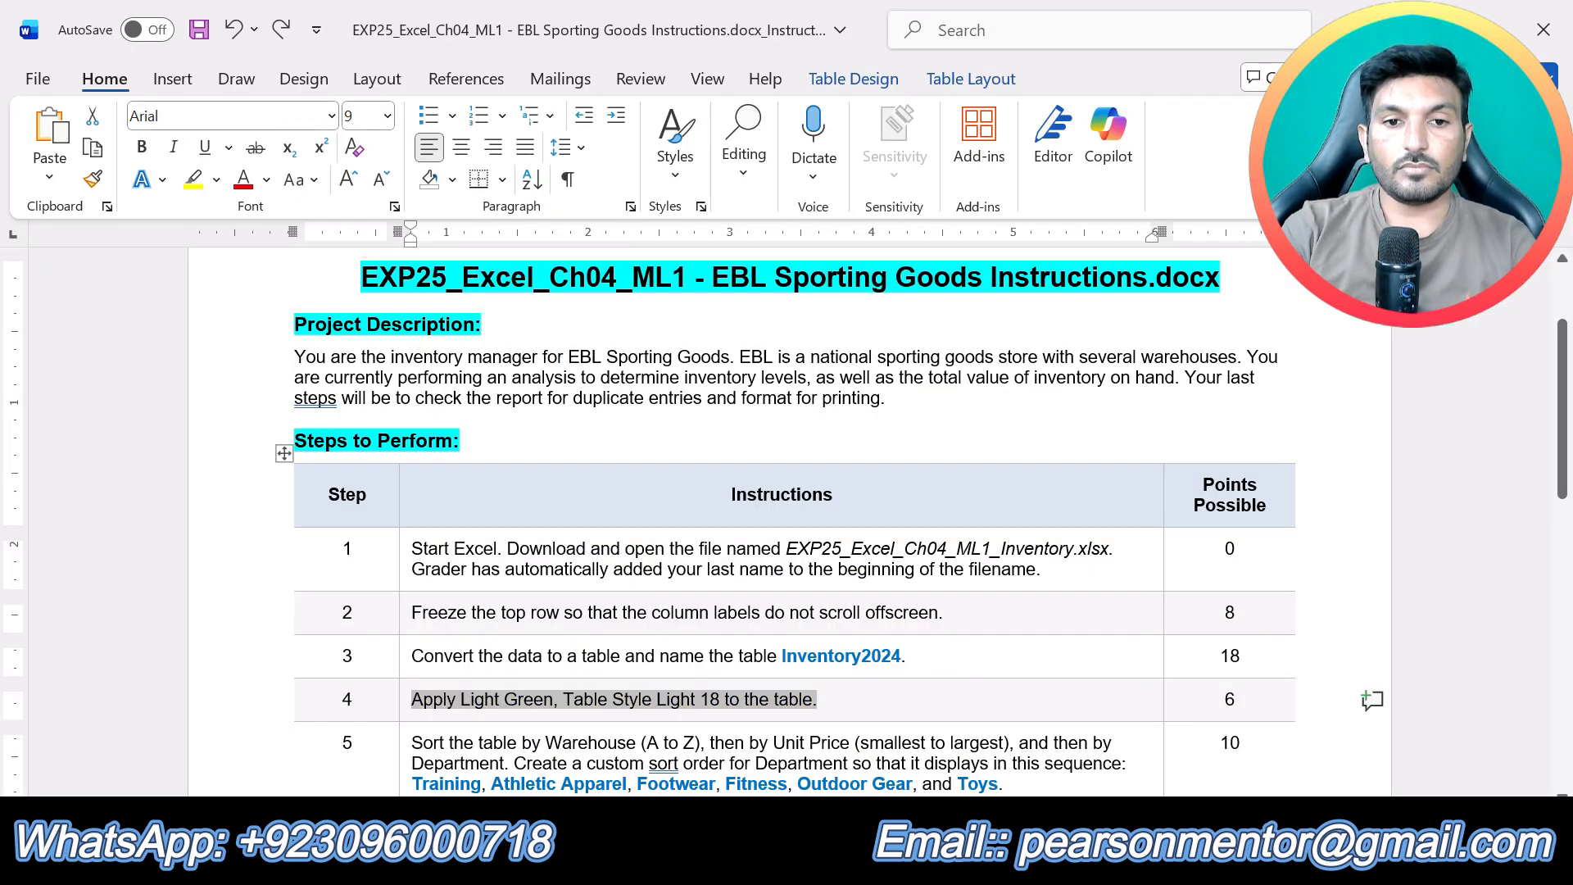
pyautogui.scroll(-3, 787, 516)
pyautogui.moveTo(1004, 579); pyautogui.dragTo(411, 536)
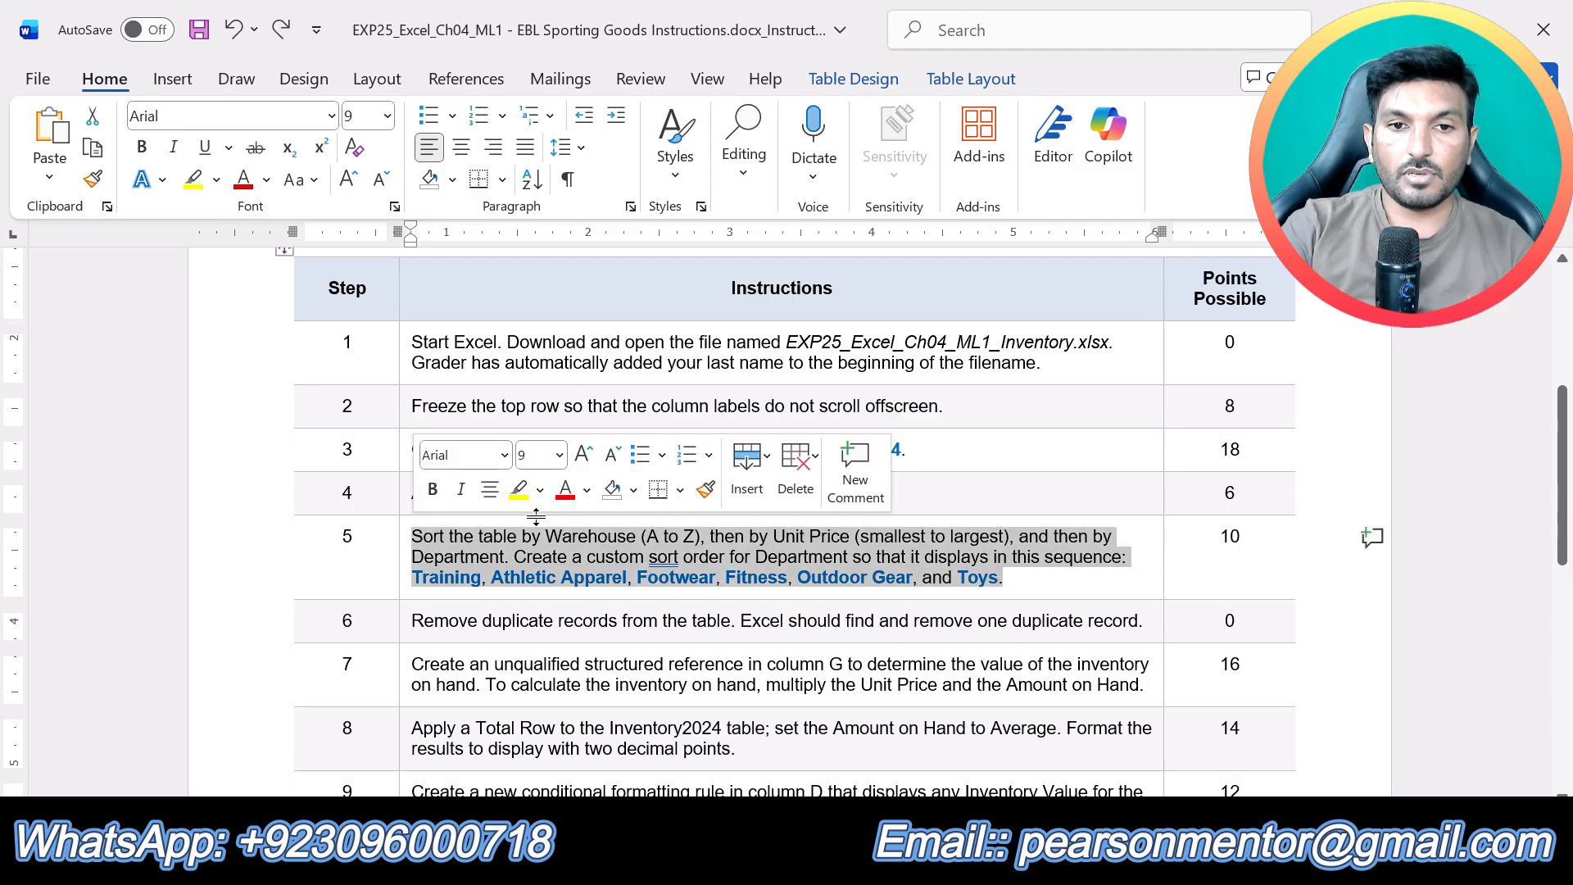
pyautogui.click(504, 488)
pyautogui.click(585, 578)
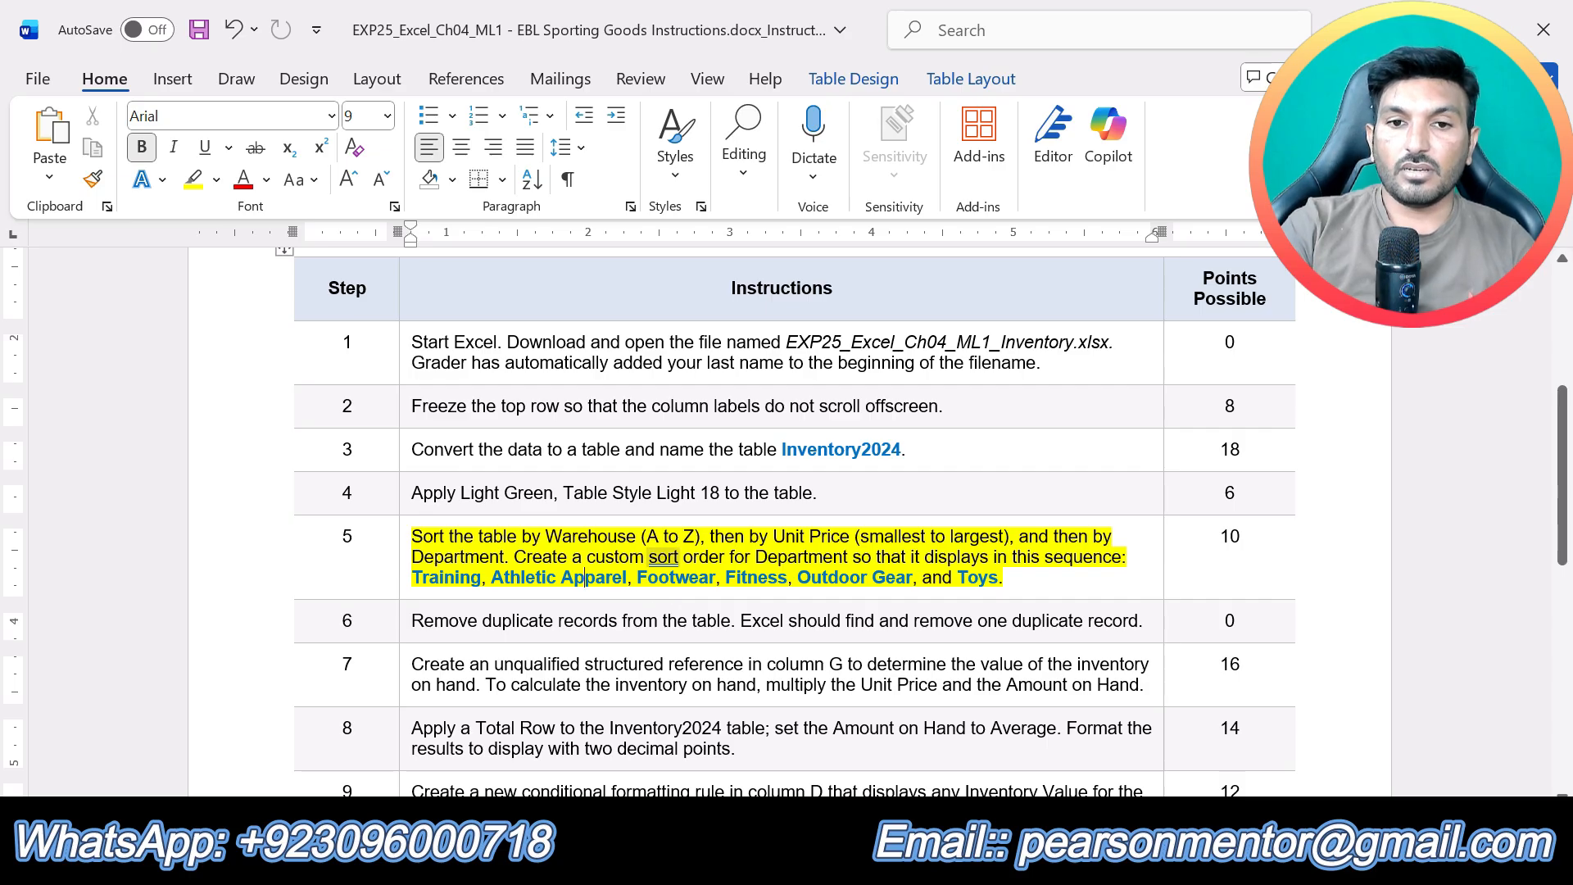
# Examine the step 5 sort criteria: the Warehouse order, the Unit Price order, and the custom Department sequence
pyautogui.moveTo(646, 537); pyautogui.dragTo(695, 537)
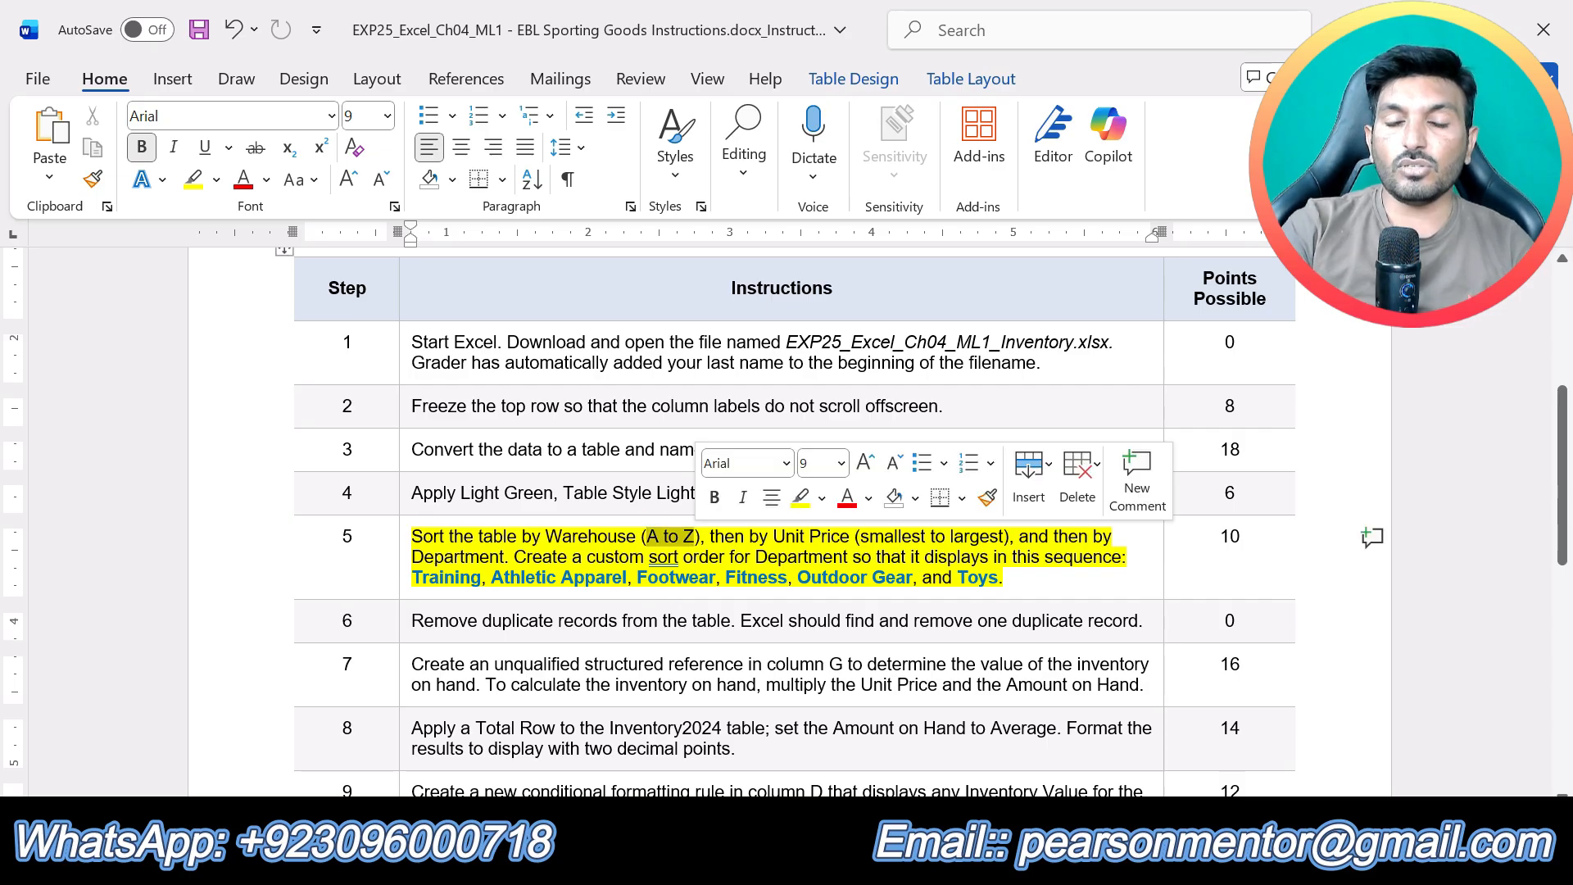
pyautogui.click(755, 558)
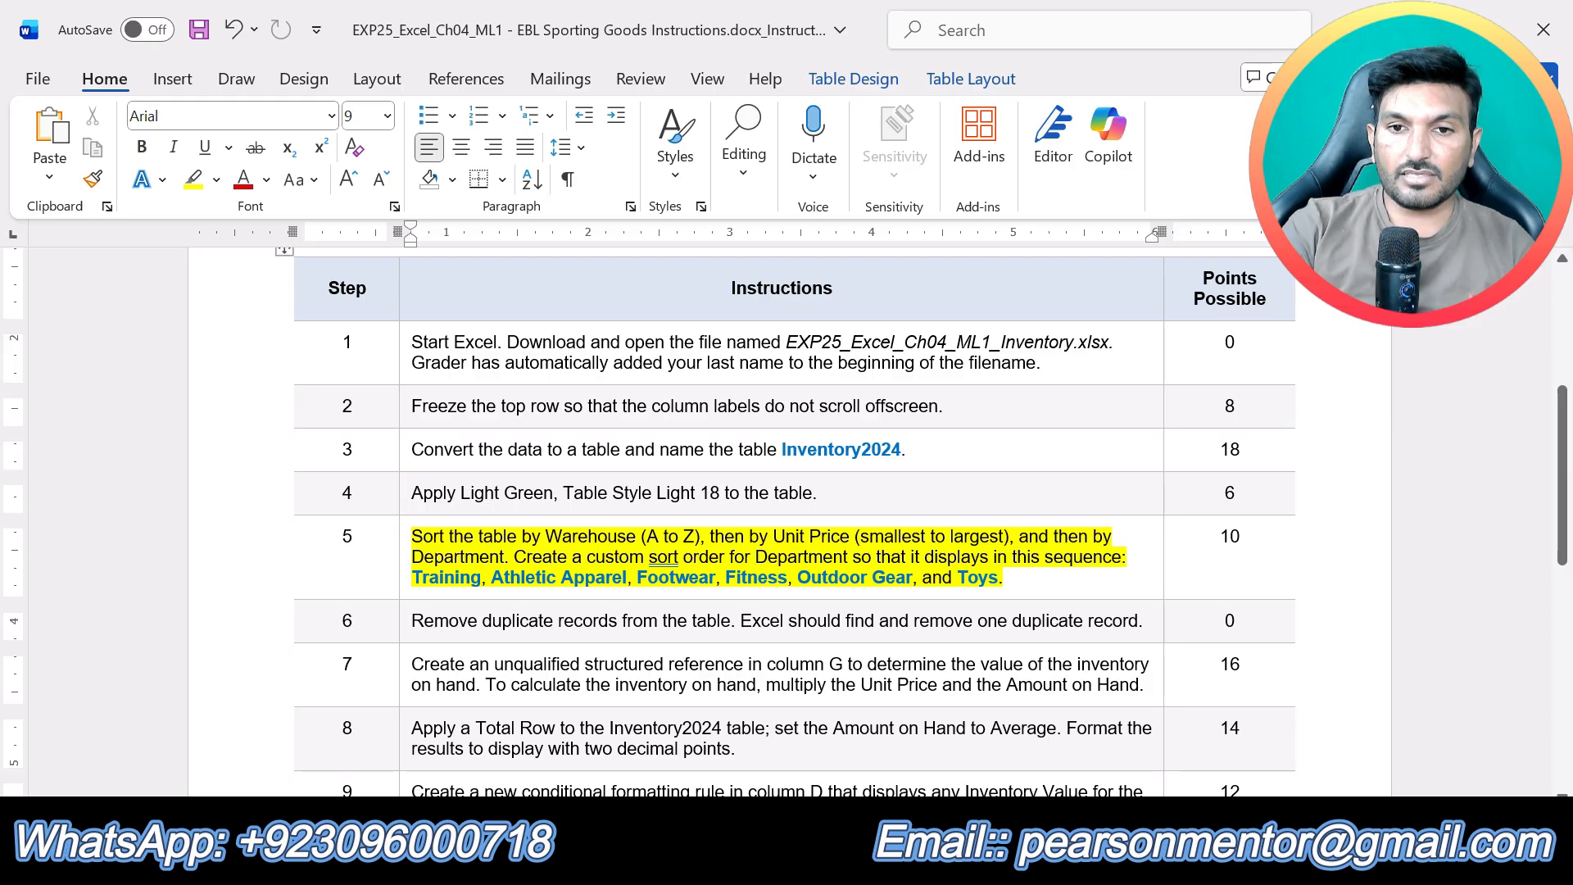
pyautogui.moveTo(860, 537); pyautogui.dragTo(1003, 537)
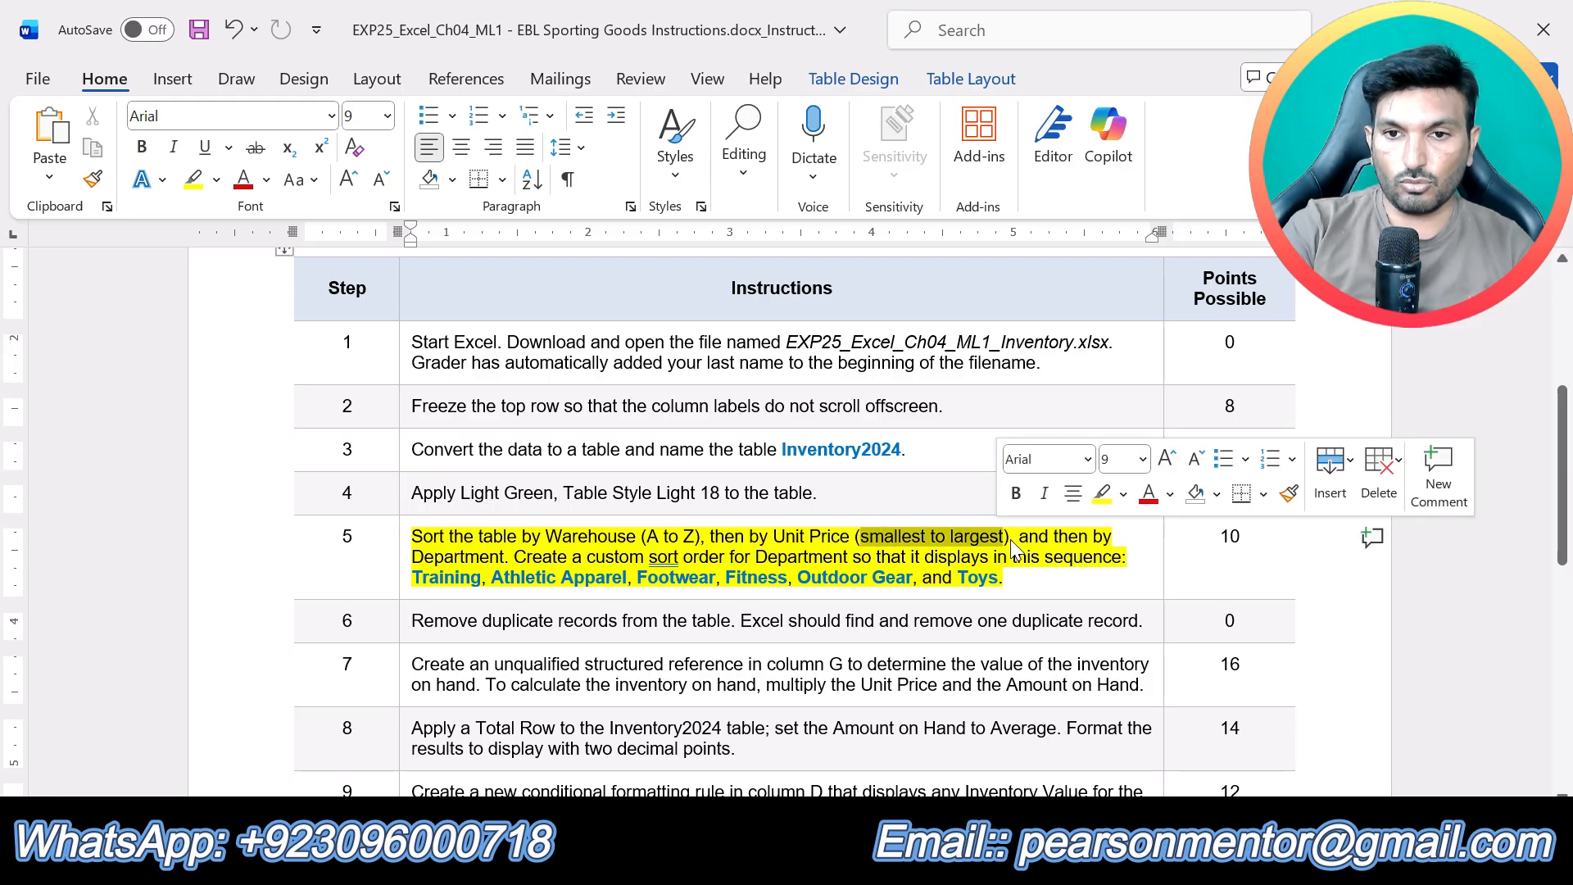
pyautogui.click(1073, 558)
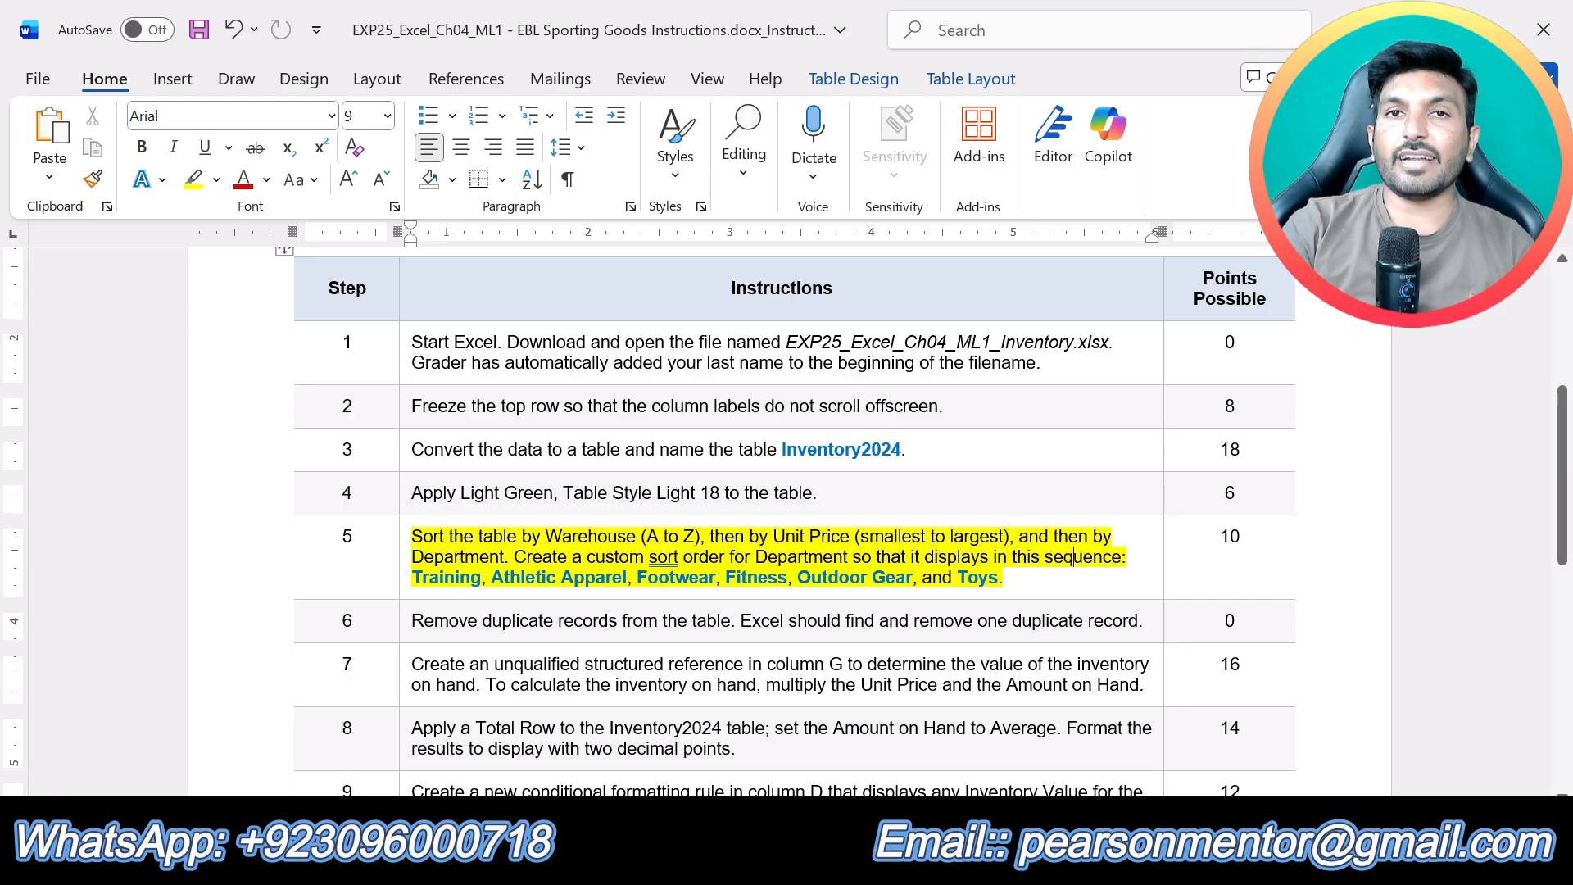
pyautogui.moveTo(1005, 580); pyautogui.dragTo(413, 576)
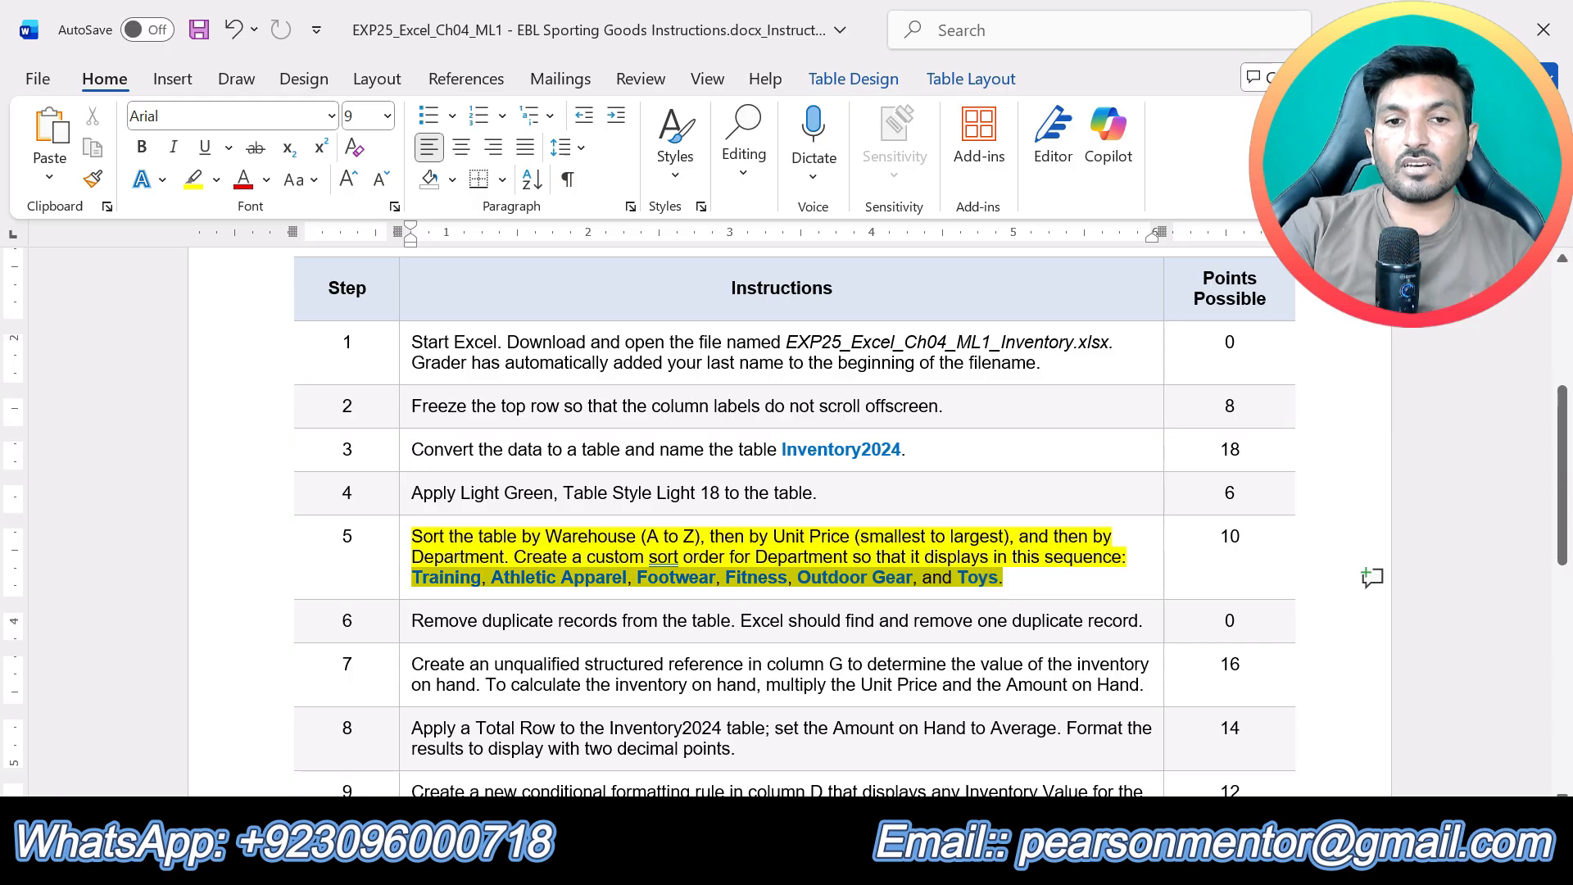
pyautogui.click(782, 628)
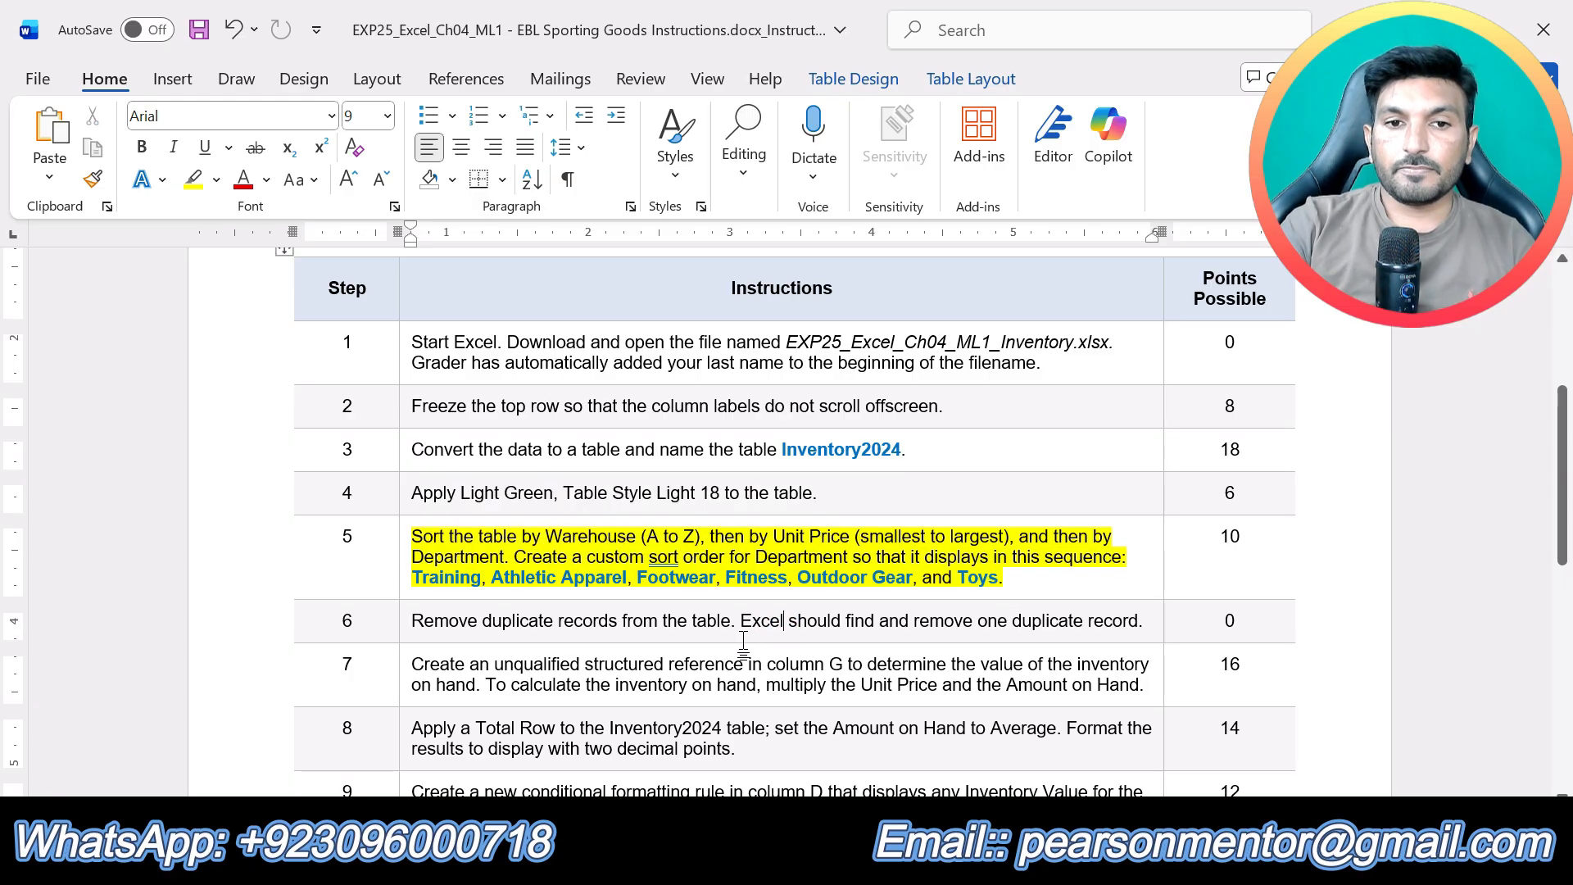
# Switch to the Excel workbook, open a Custom Sort for the inventory table, and move its dialog clear of the column headers
pyautogui.click(793, 862)
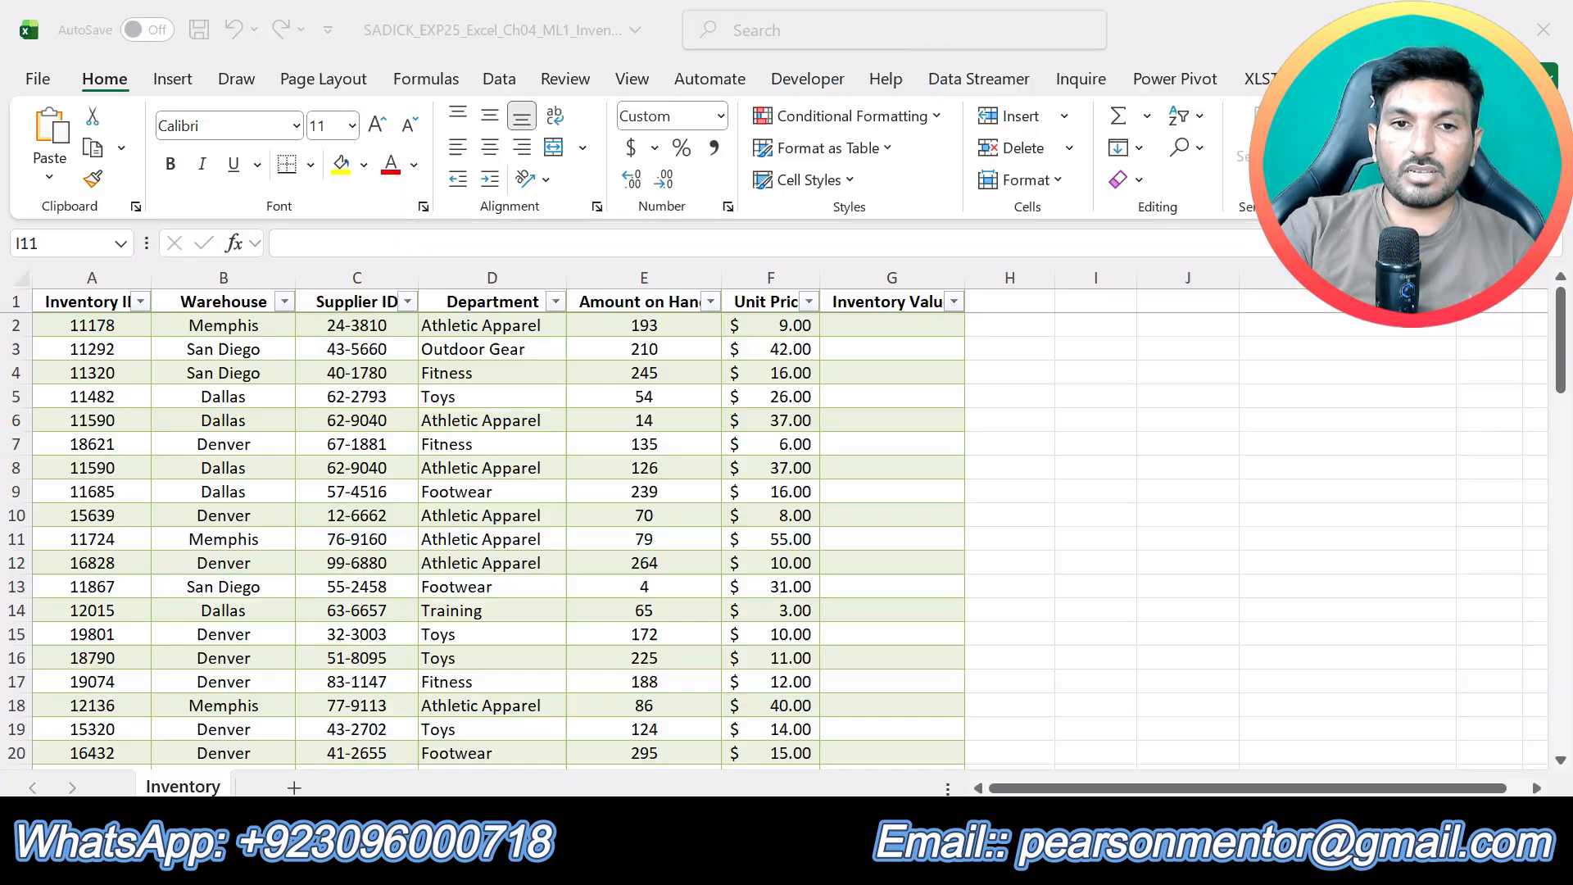
pyautogui.click(185, 467)
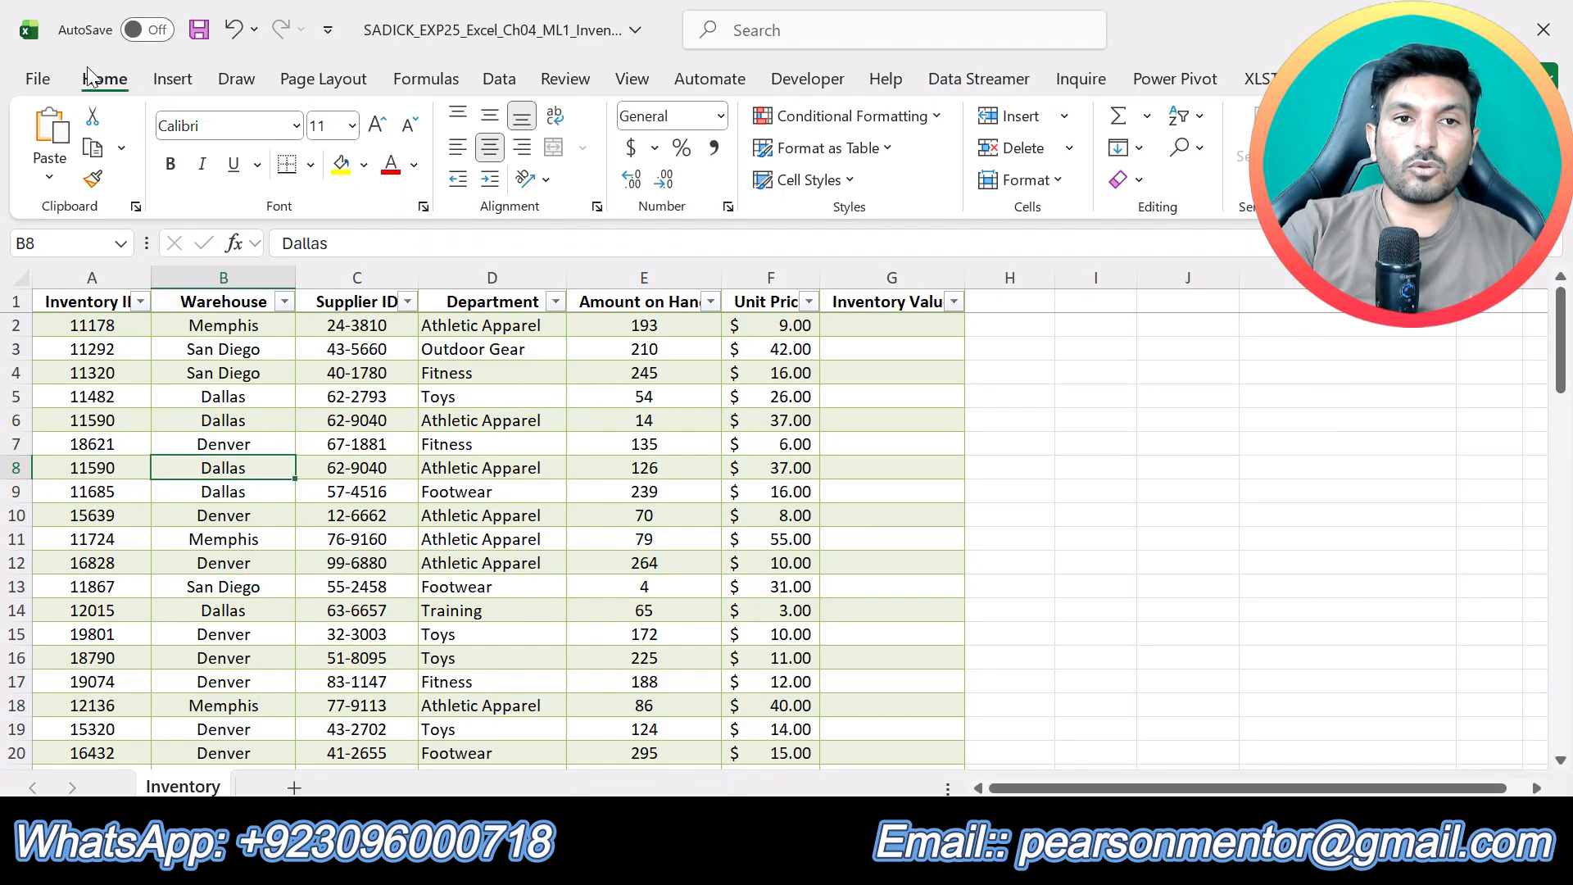
pyautogui.click(1201, 120)
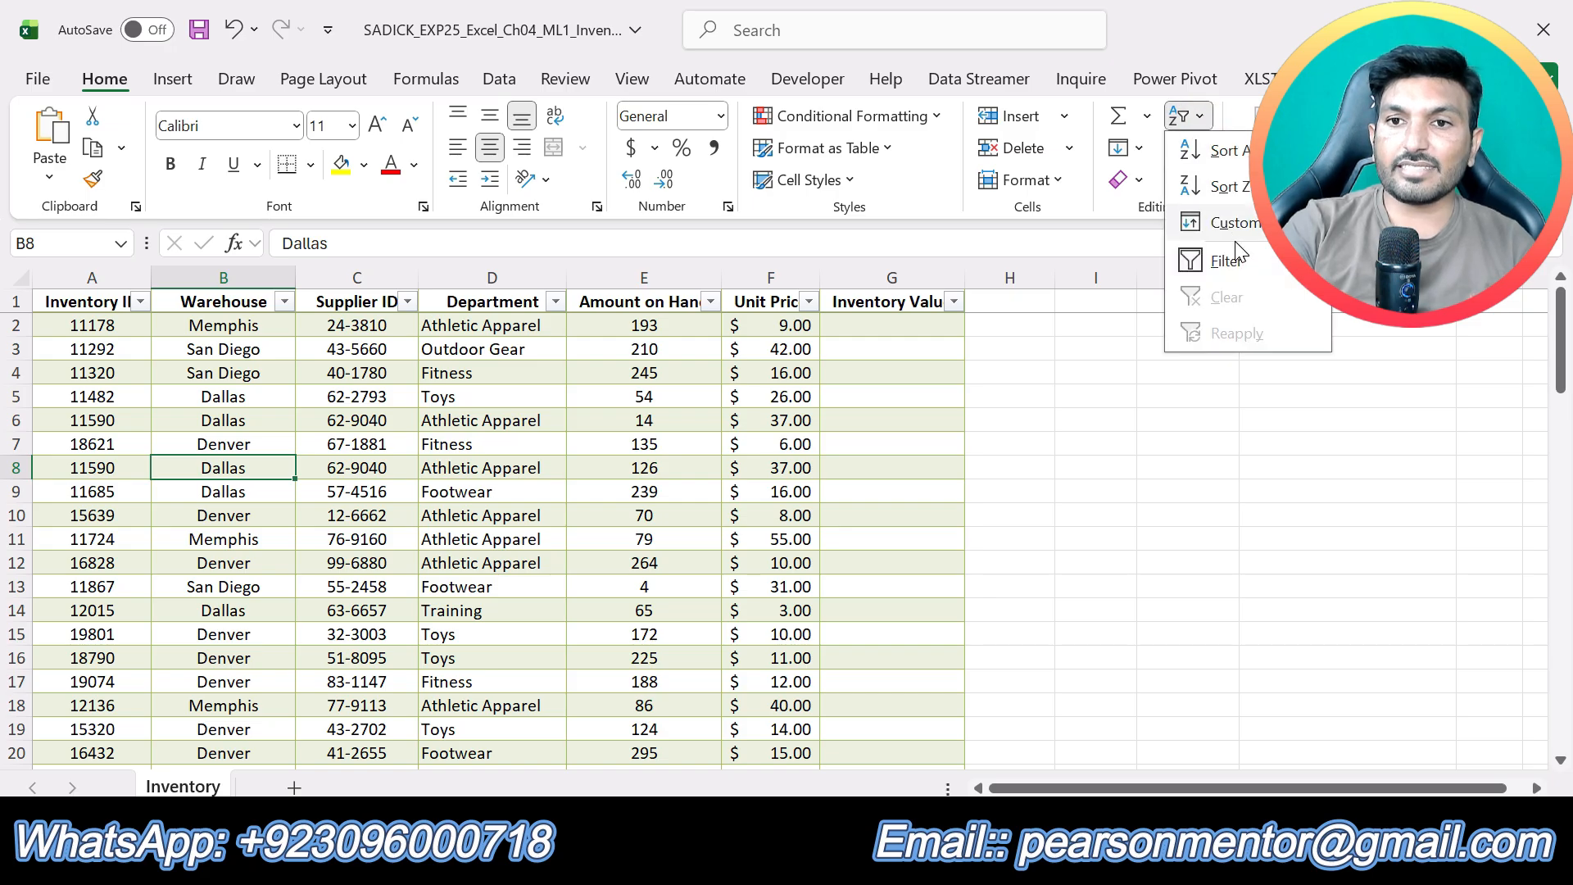
pyautogui.click(1234, 237)
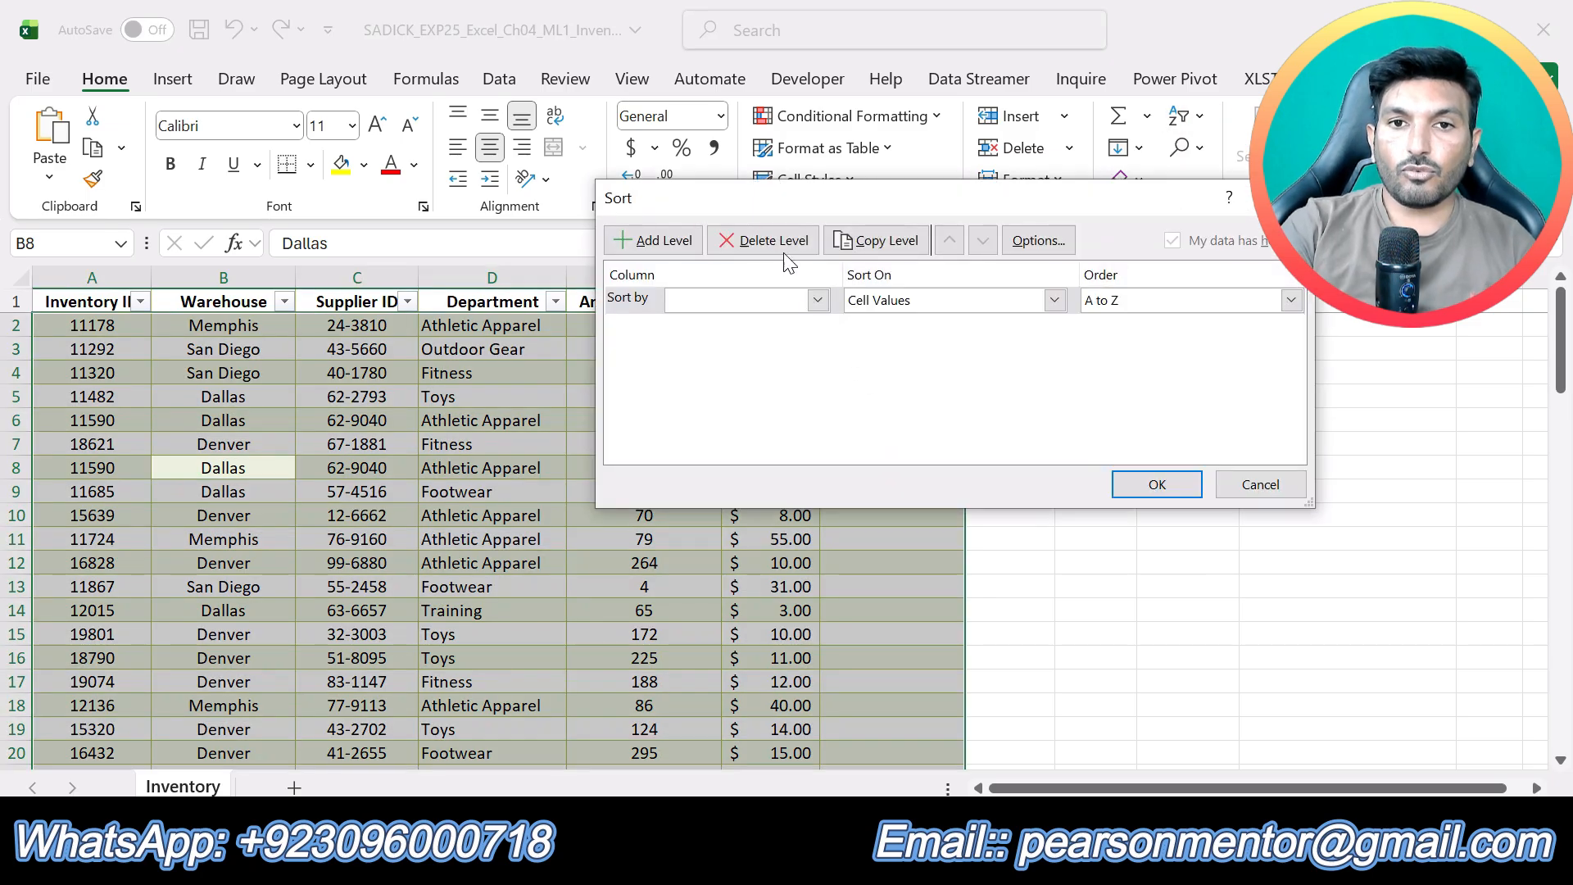
pyautogui.moveTo(759, 209); pyautogui.dragTo(887, 395)
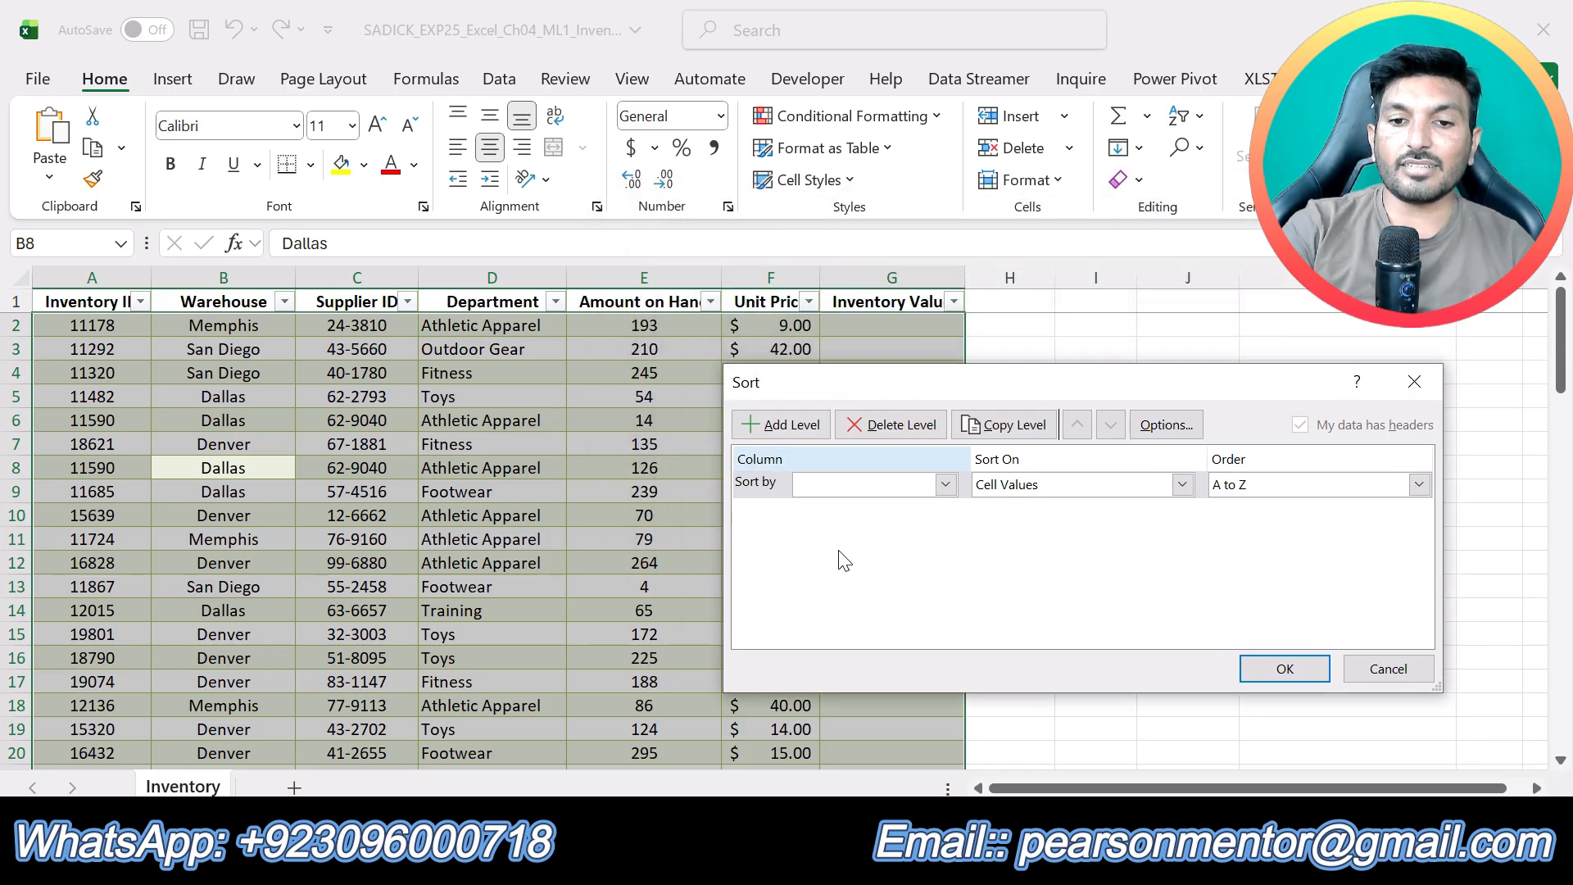
# Recheck the first sort field in the Word instructions, then set the first sort level in Excel to Warehouse, A to Z
pyautogui.click(713, 858)
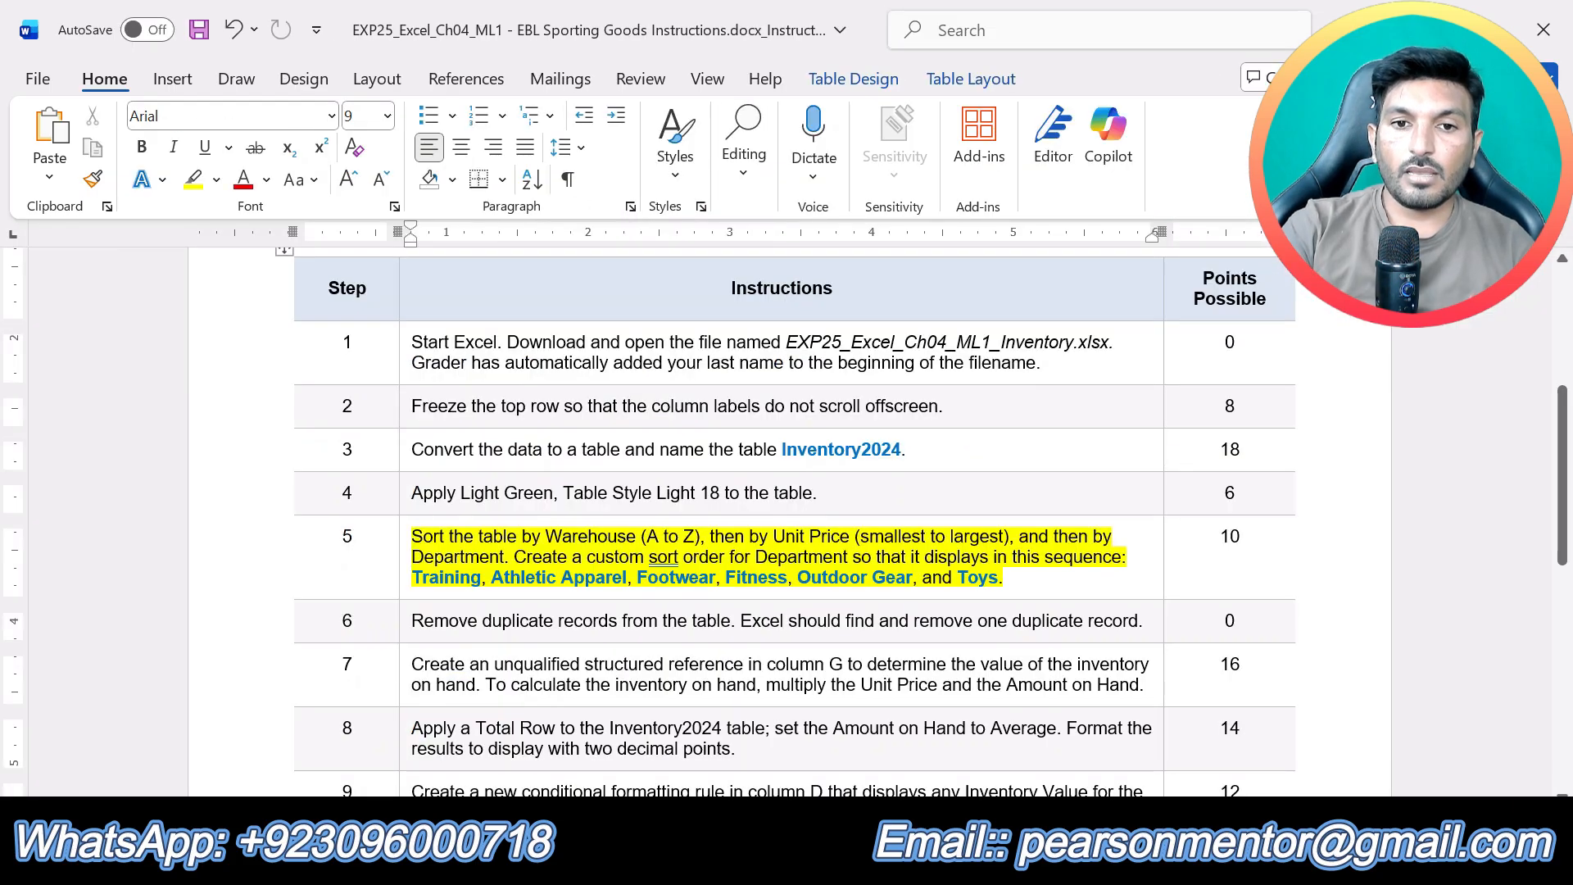
pyautogui.doubleClick(566, 536)
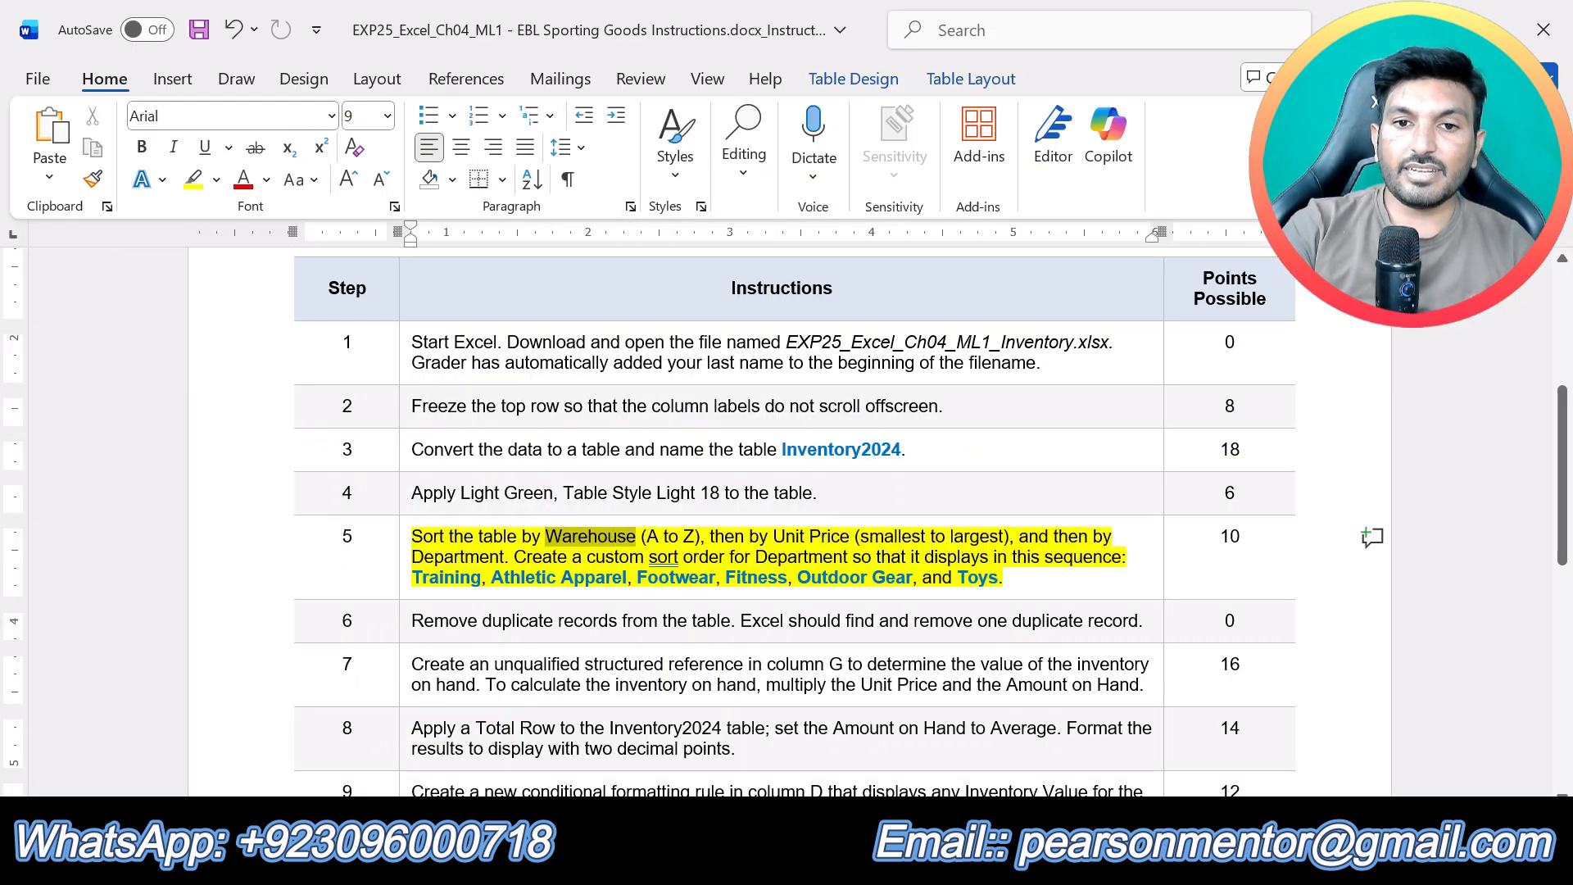
pyautogui.click(762, 858)
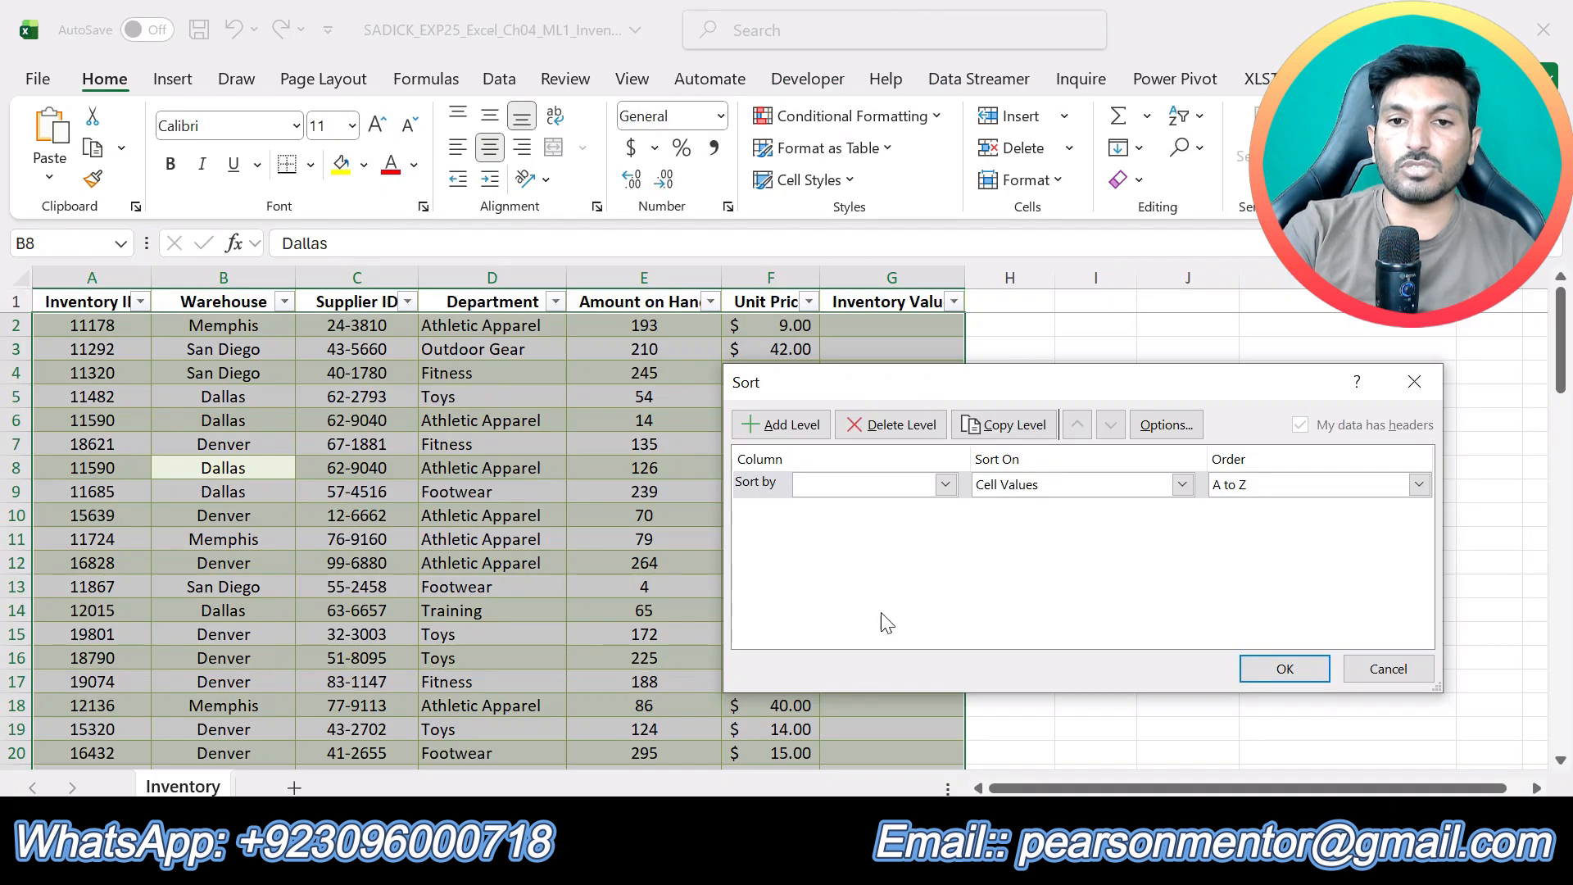
pyautogui.click(940, 482)
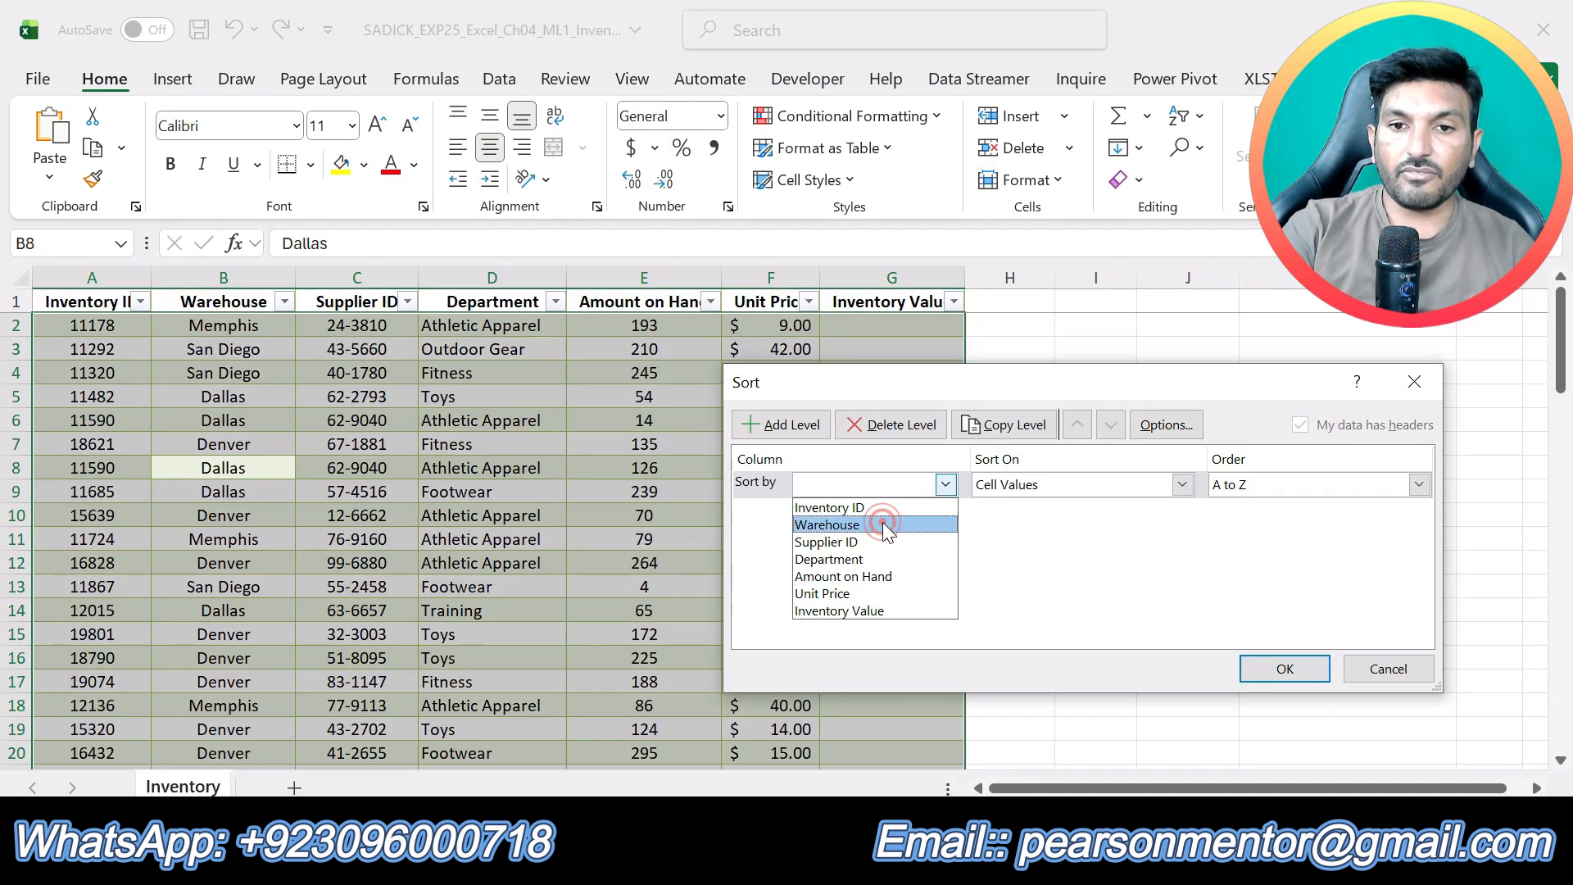
pyautogui.click(889, 525)
pyautogui.click(1257, 486)
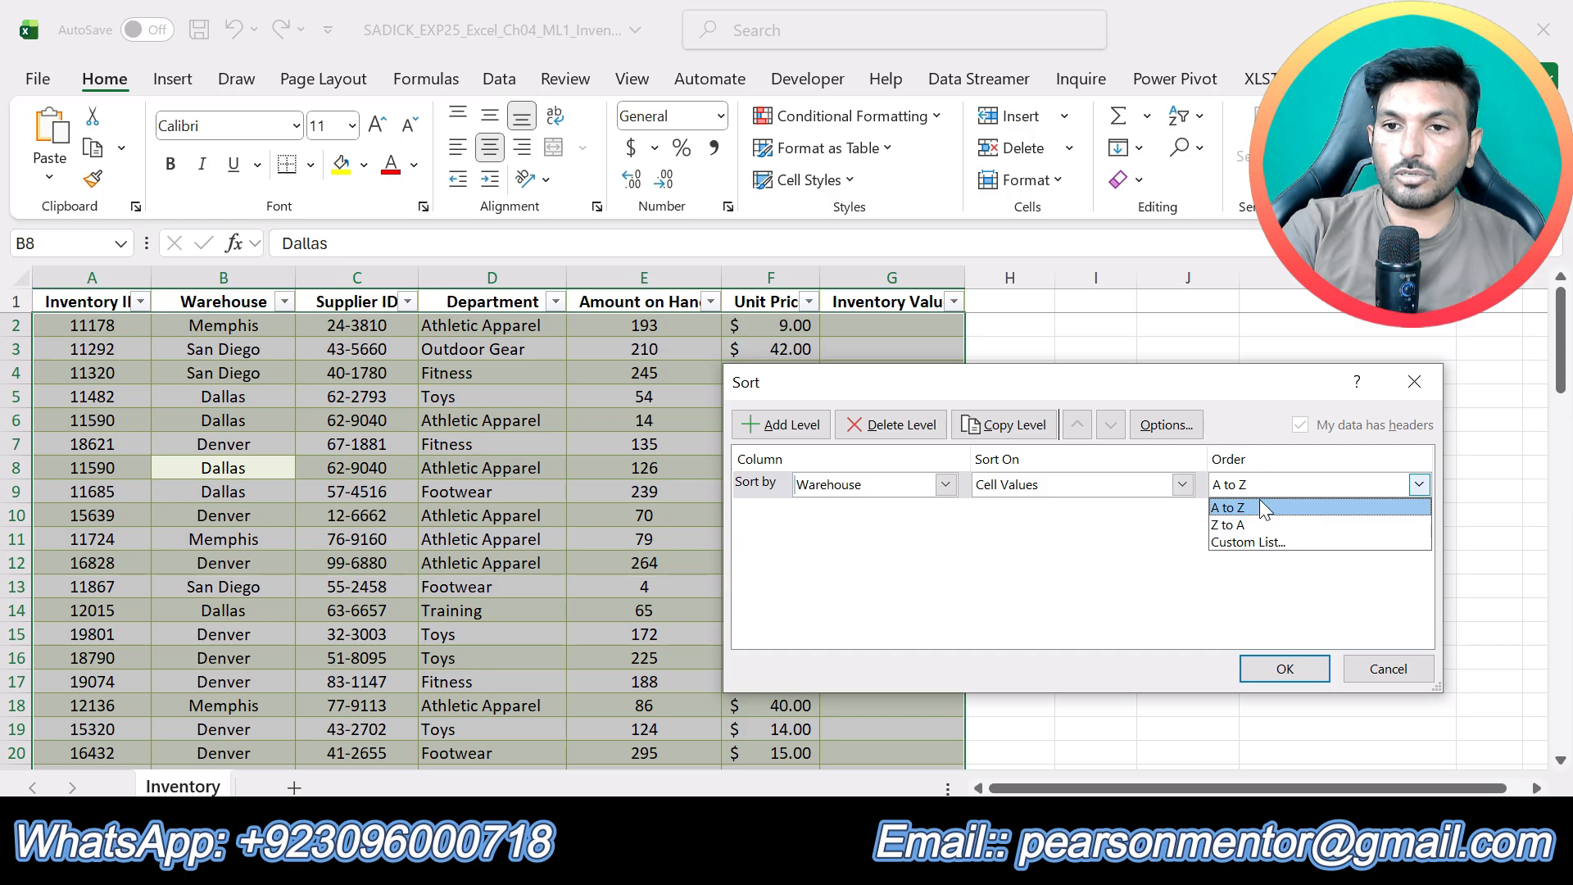
pyautogui.click(1241, 507)
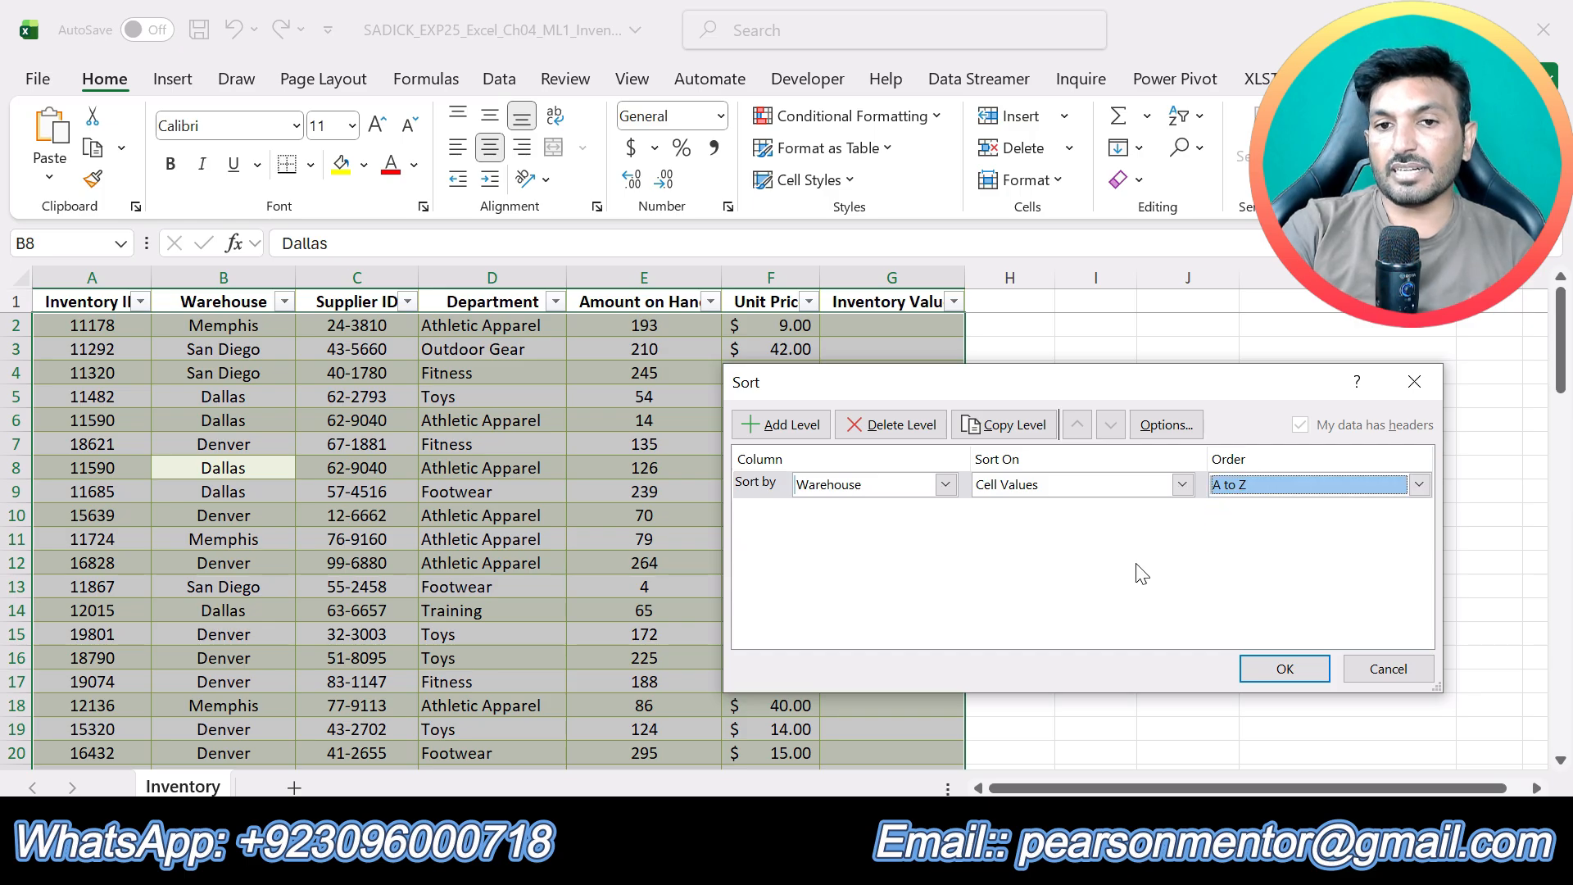
# Recheck the second sort field in the Word instructions, then add a sort level in Excel for Unit Price, Smallest to Largest
pyautogui.hotkey('alt', 'Tab')
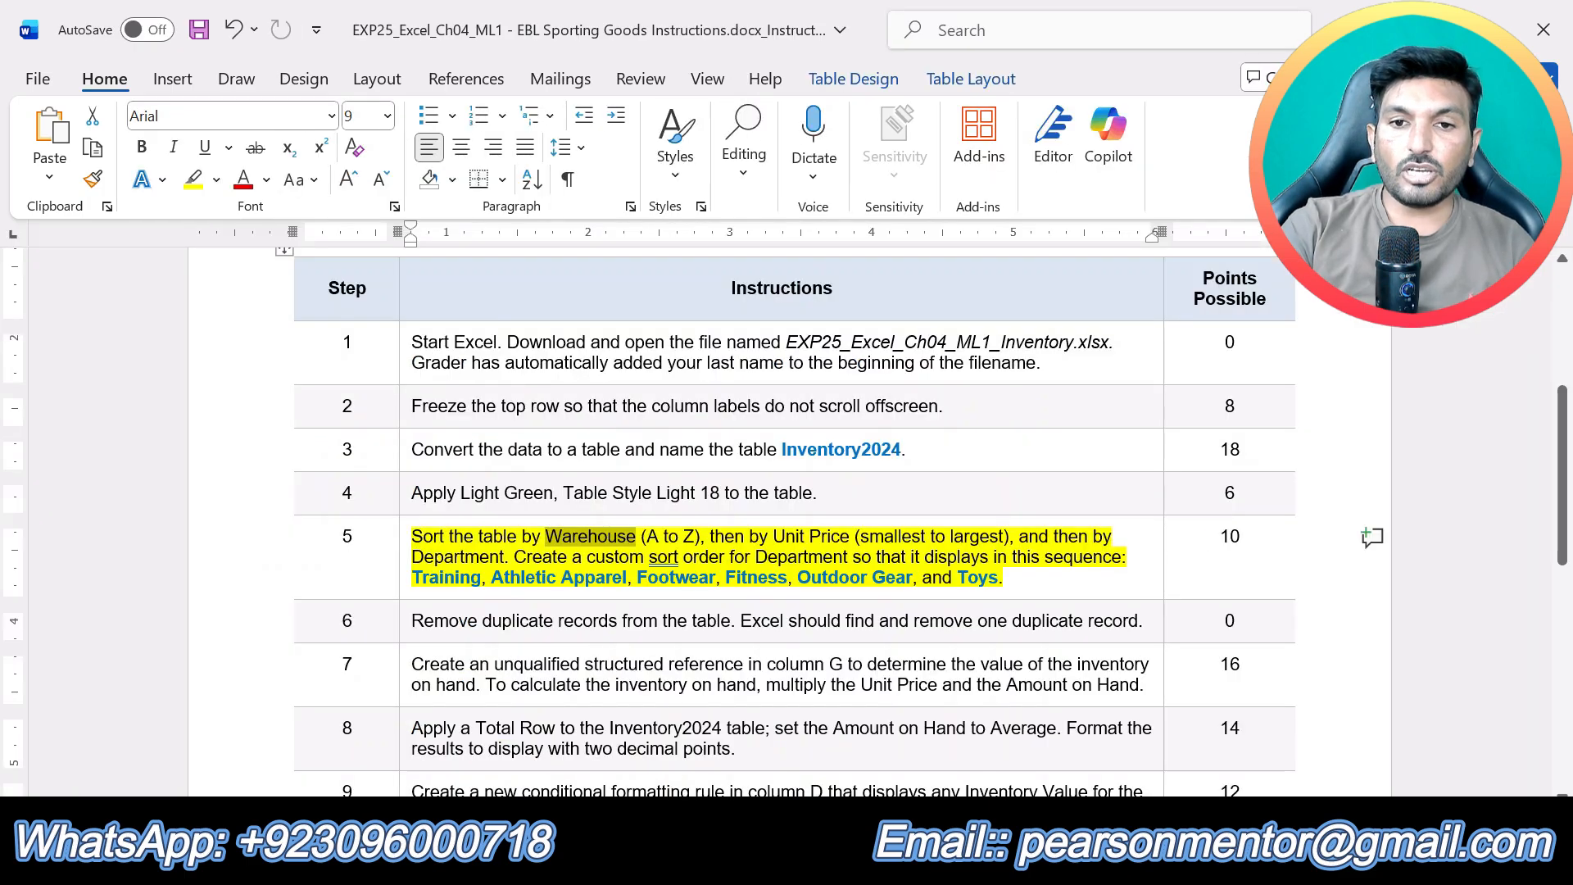
pyautogui.moveTo(773, 537); pyautogui.dragTo(852, 537)
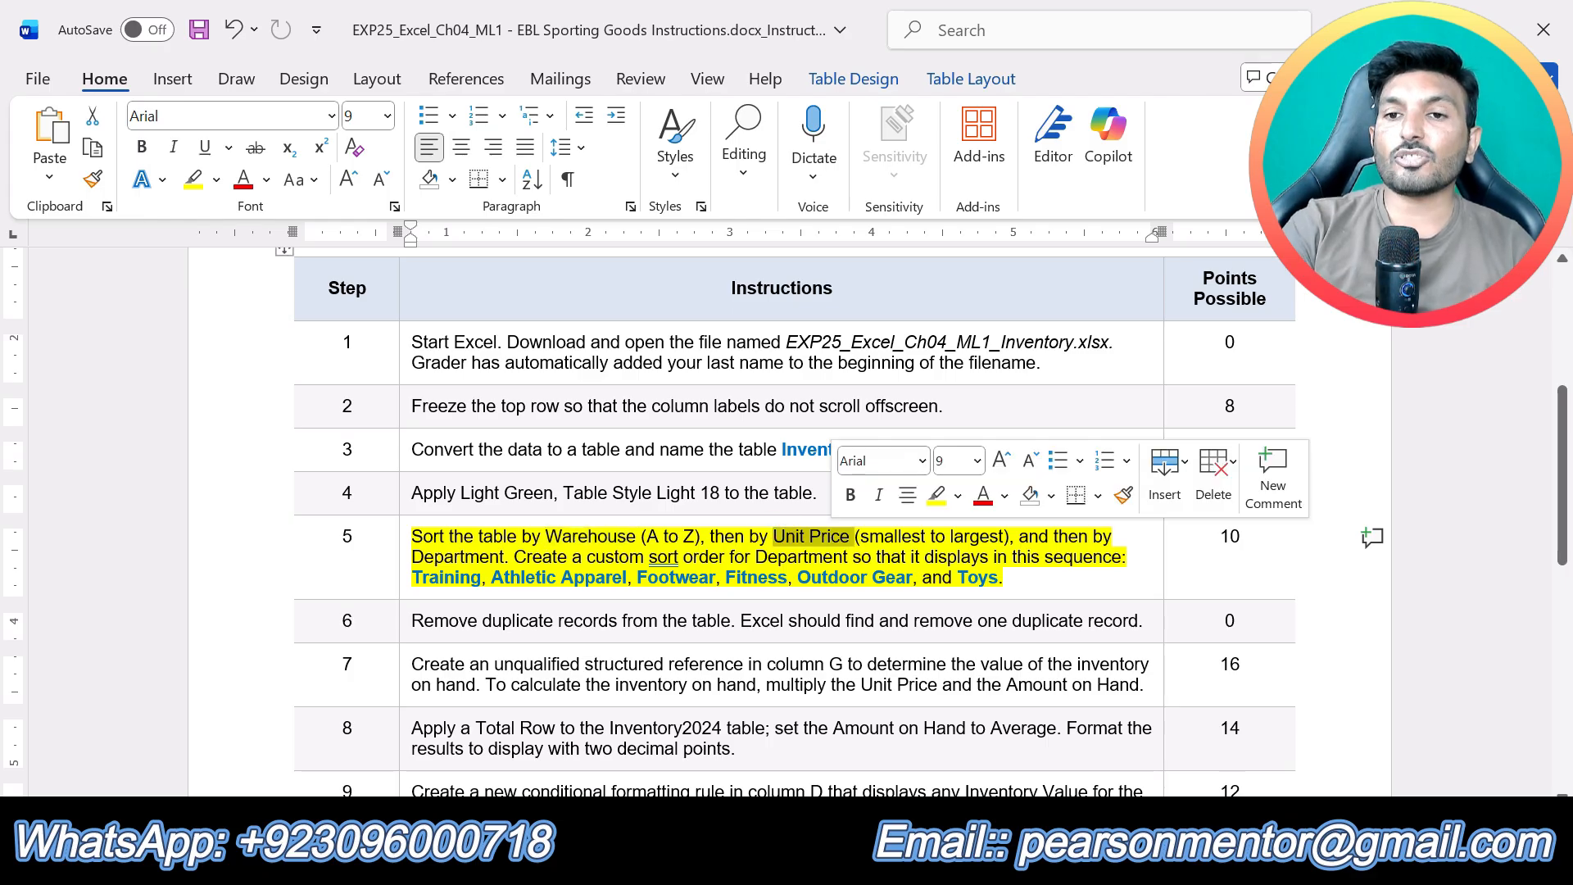
pyautogui.hotkey('alt', 'Tab')
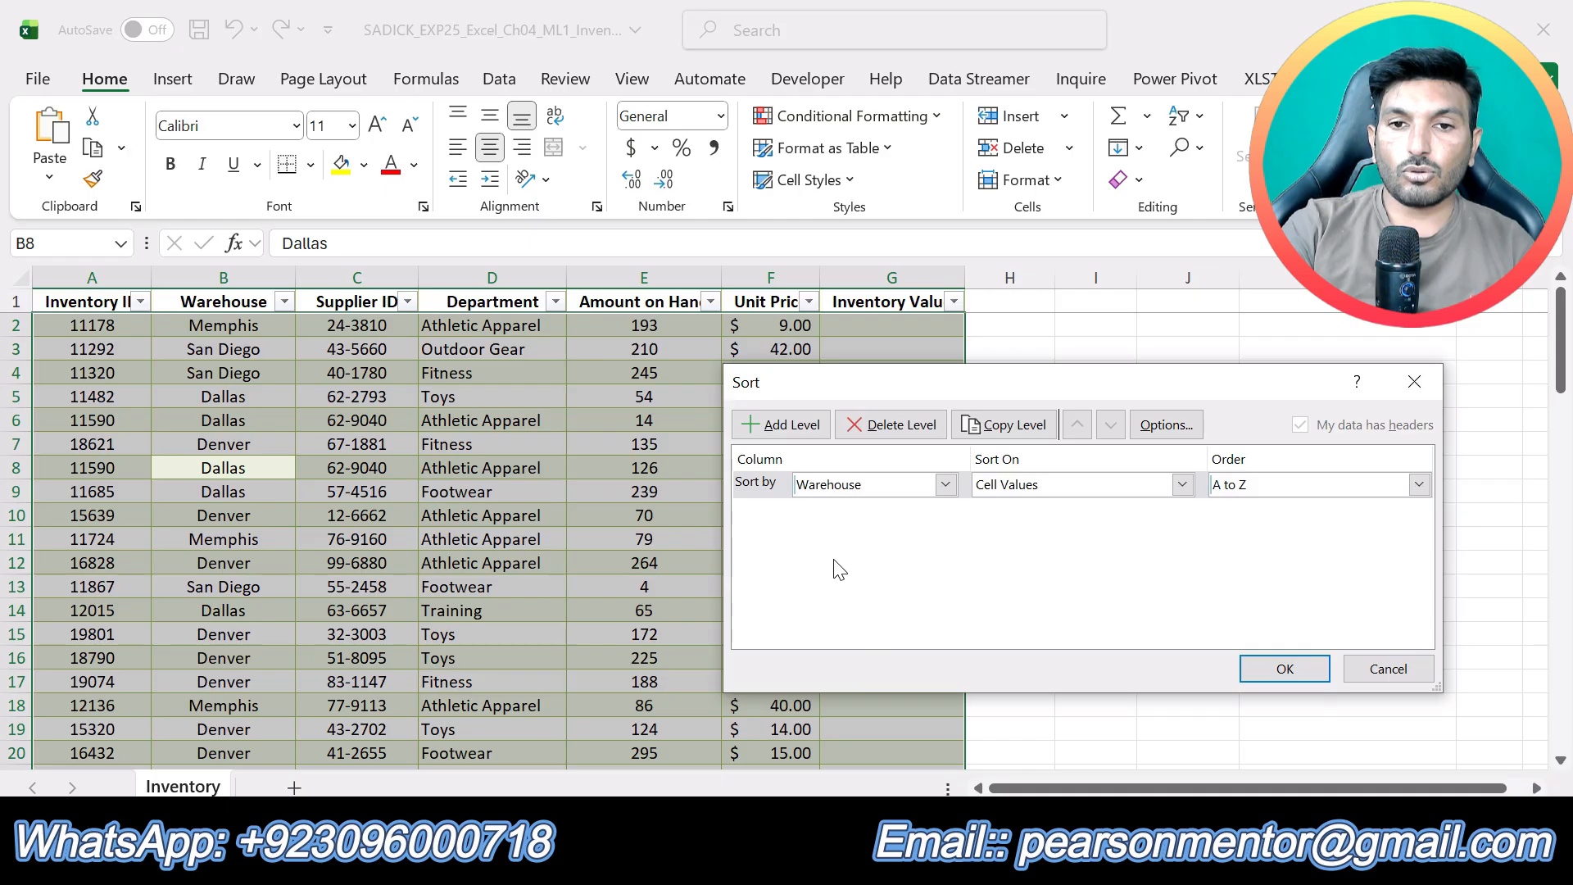
pyautogui.click(793, 424)
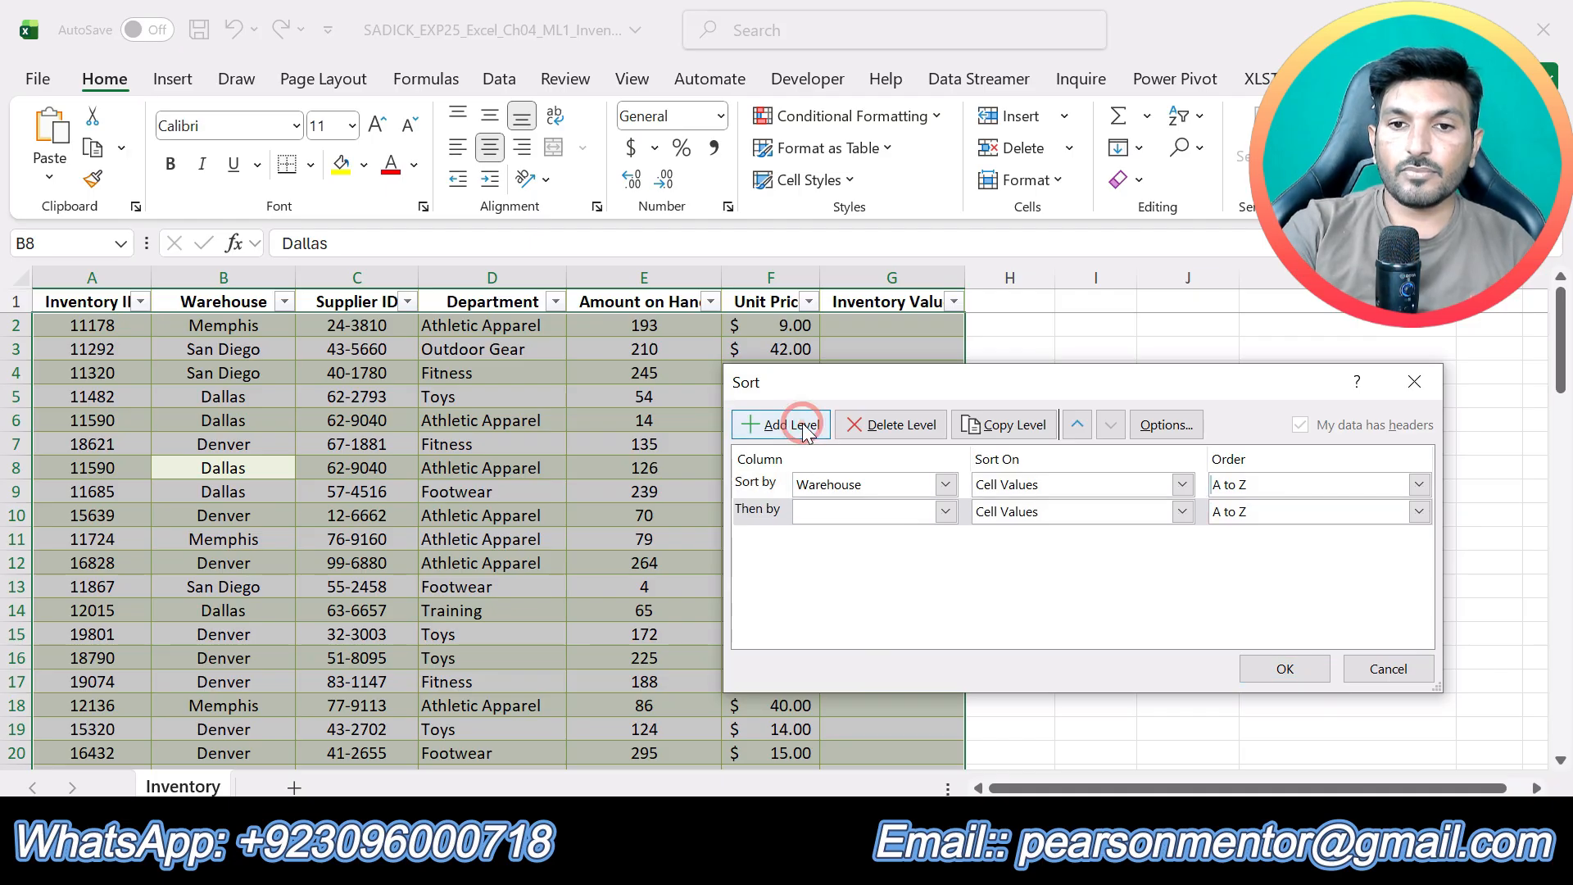
pyautogui.click(945, 513)
pyautogui.click(865, 620)
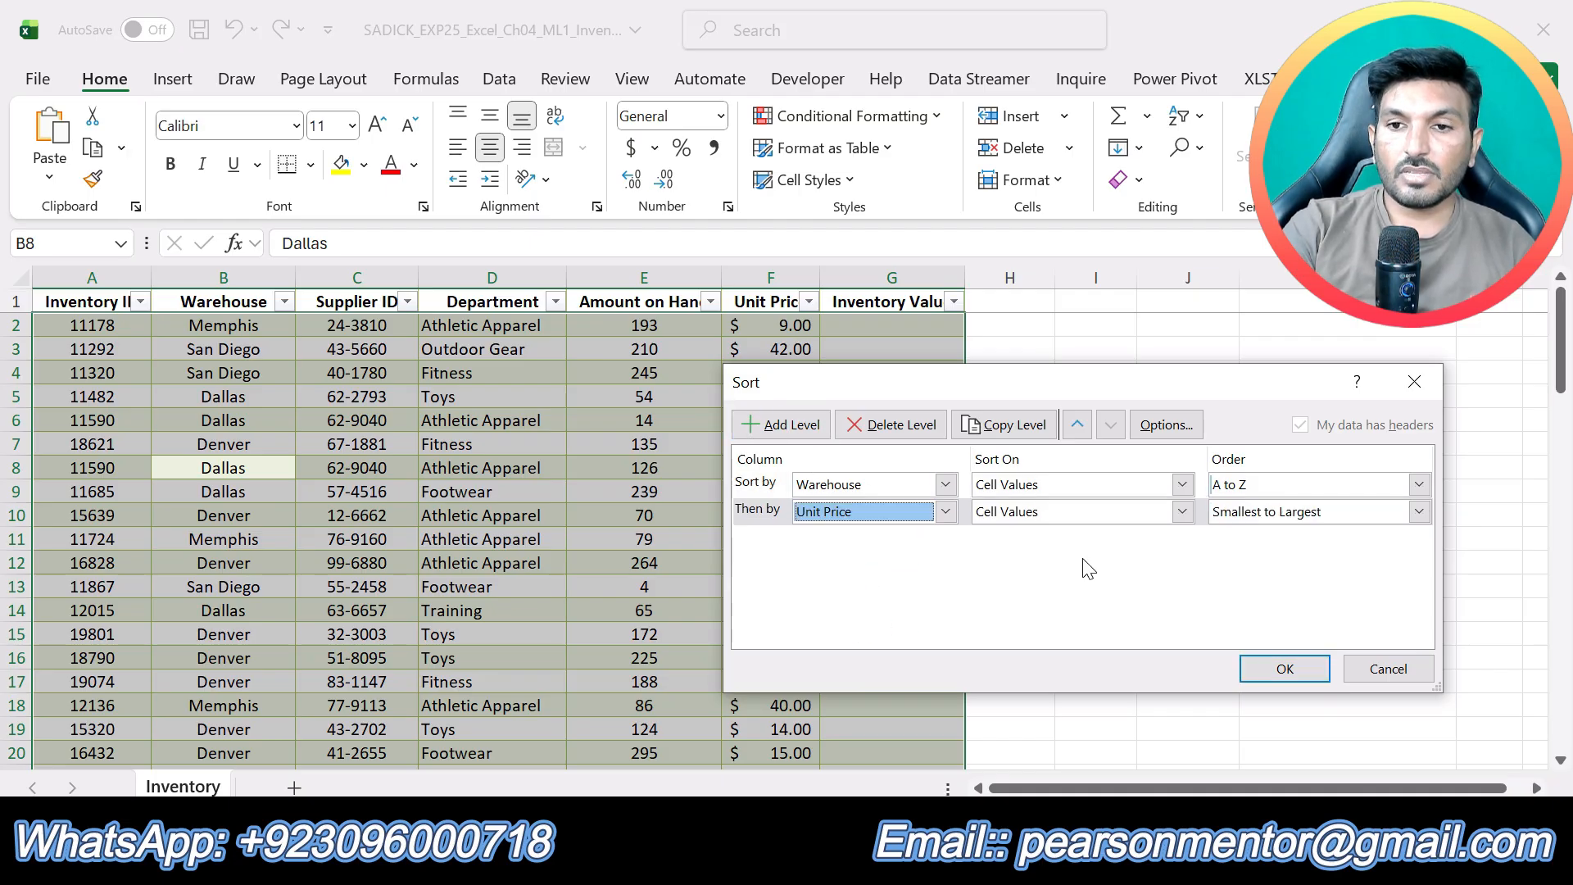
pyautogui.click(1260, 513)
pyautogui.click(1252, 536)
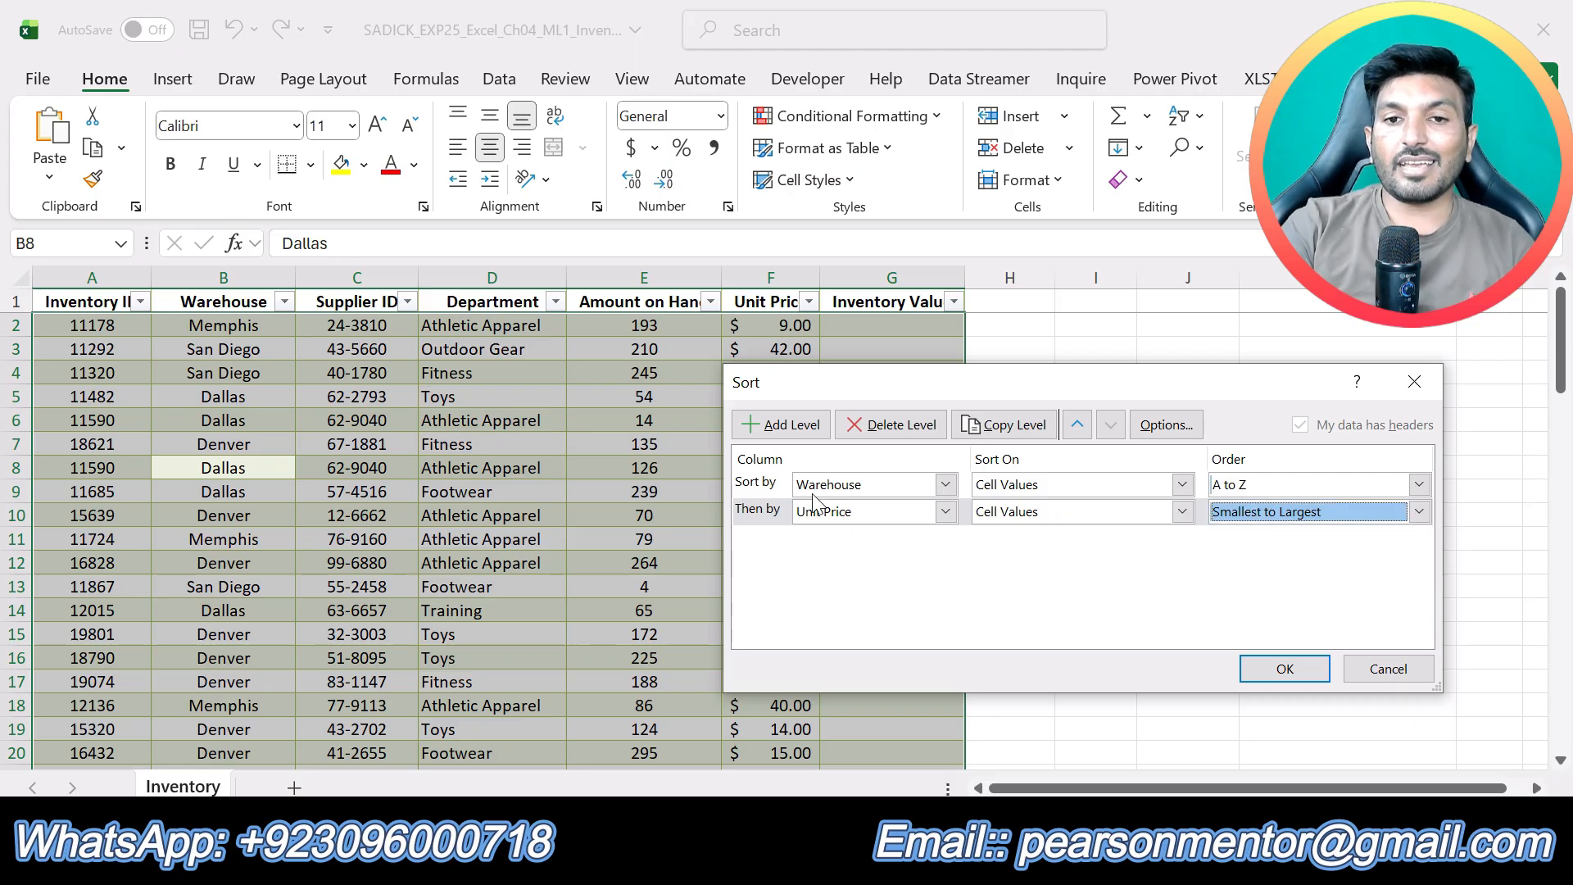
# Add a third sort level for Department, rechecking the Word instructions, and set its order to Custom List
pyautogui.click(781, 425)
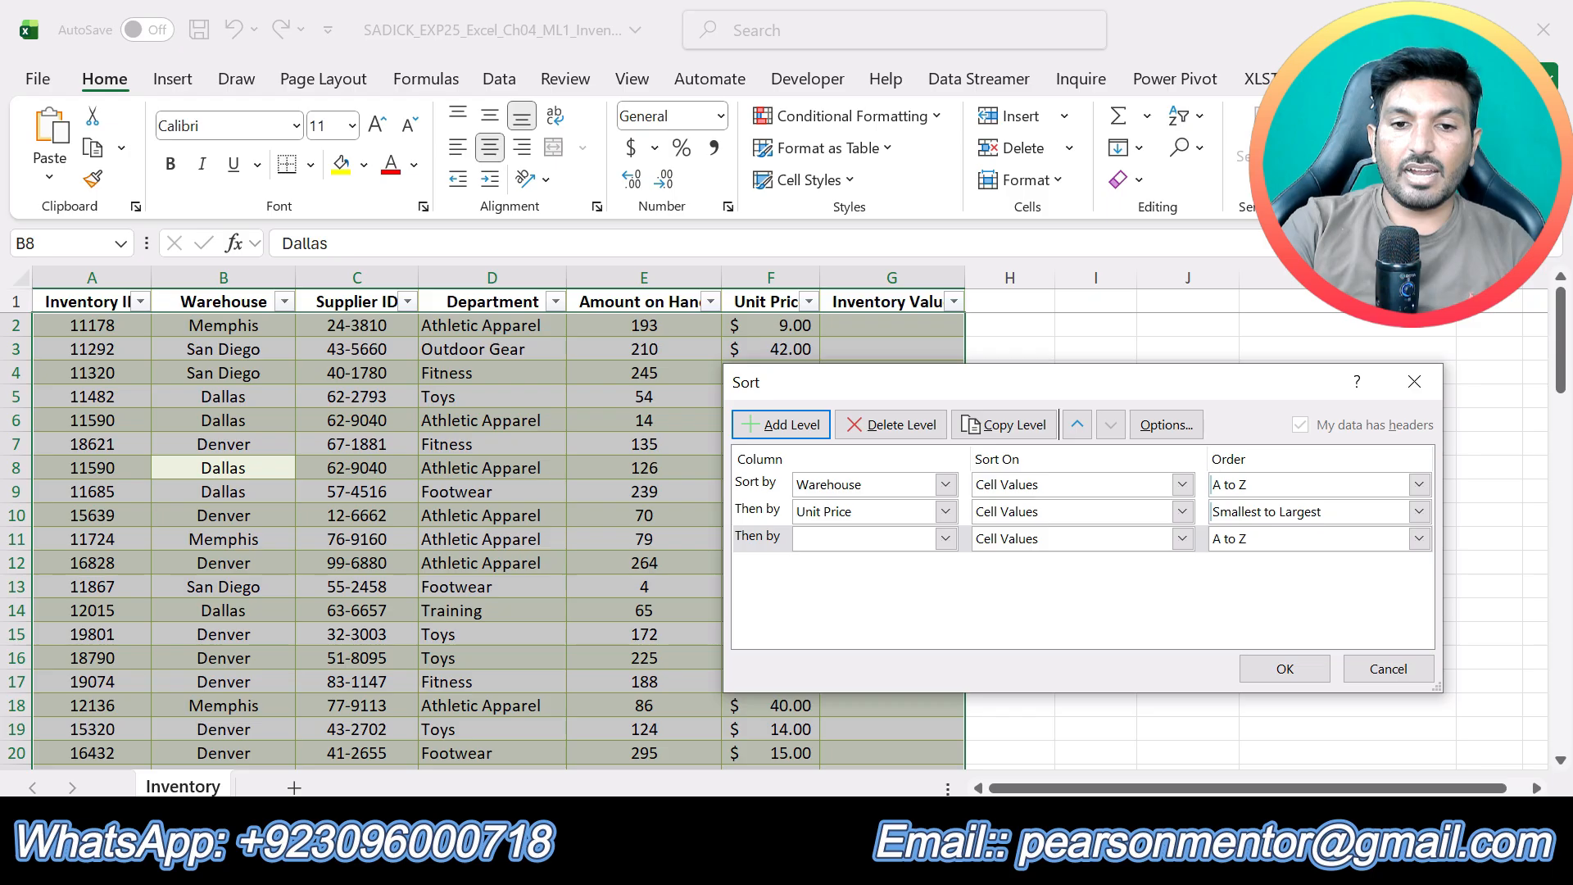
pyautogui.hotkey('alt', 'Tab')
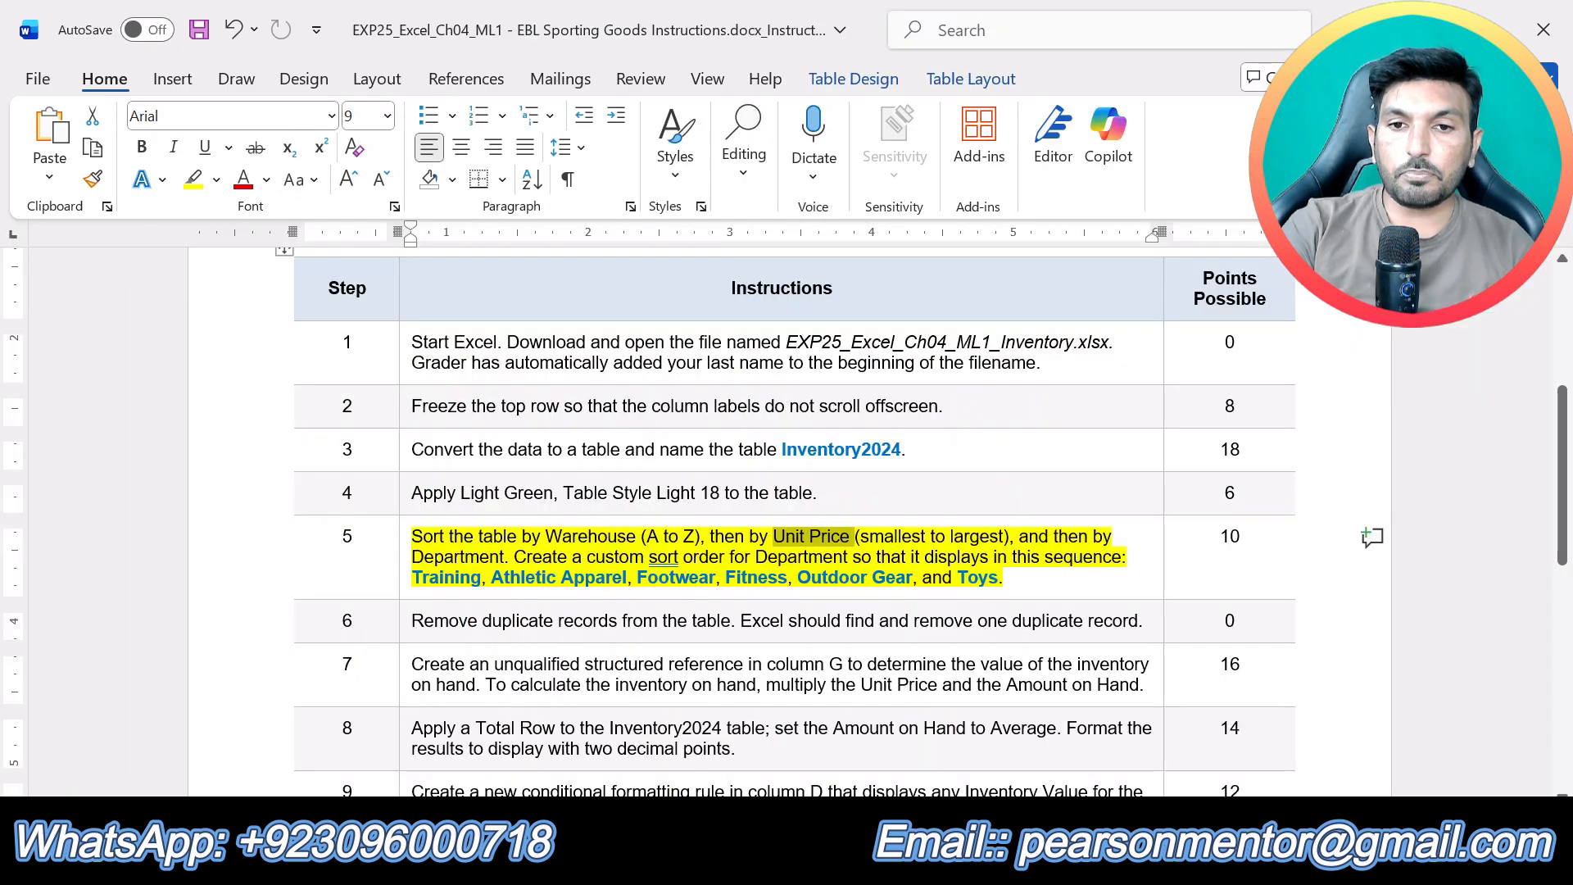
pyautogui.hotkey('alt', 'Tab')
pyautogui.click(945, 540)
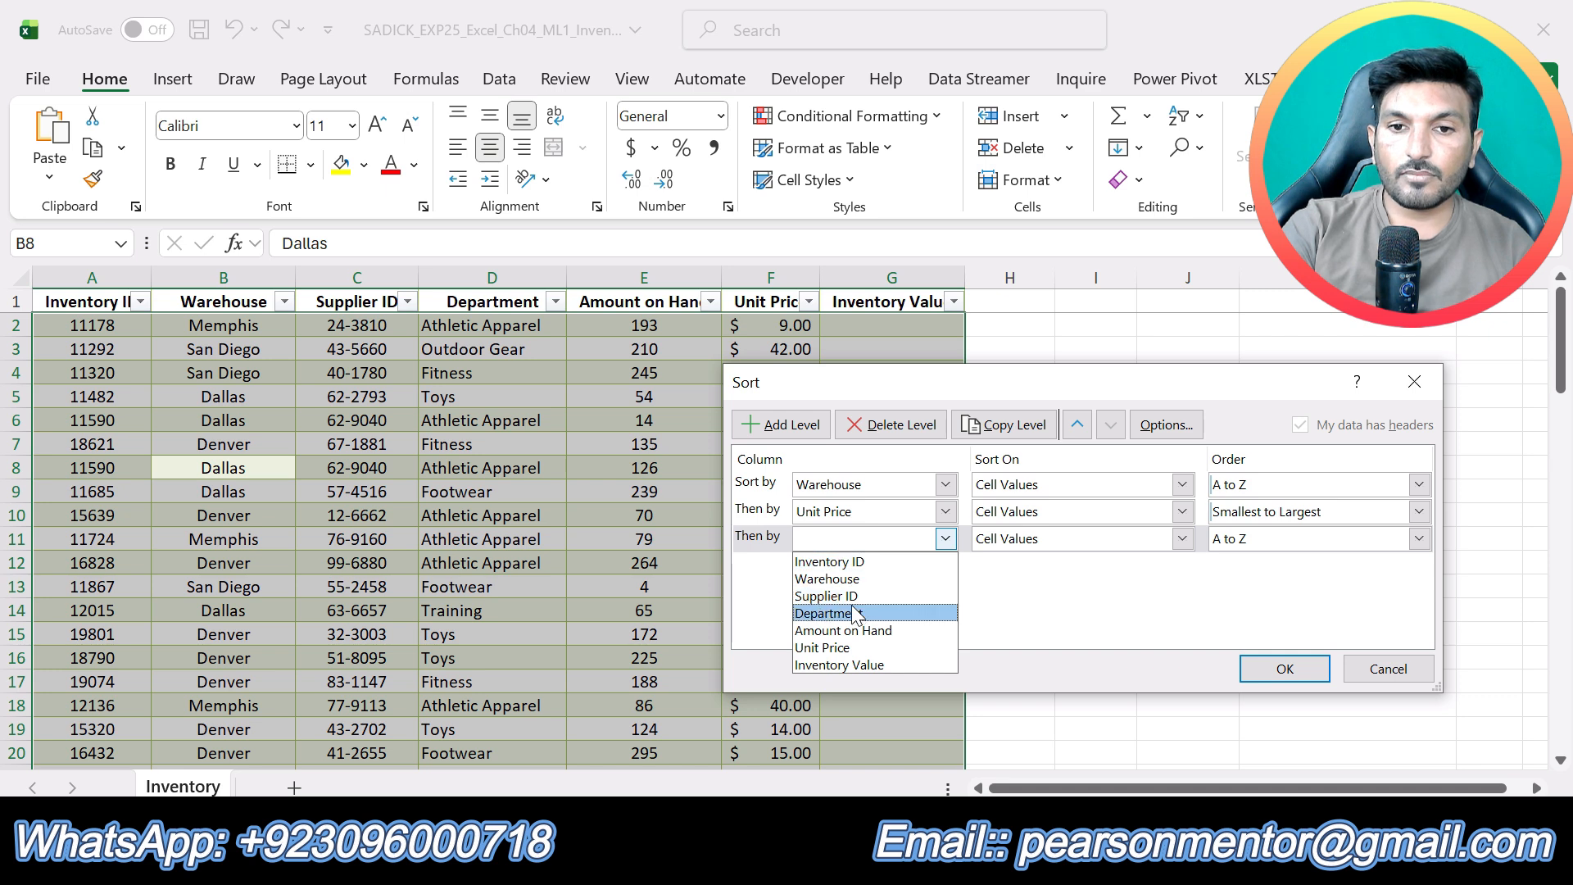
pyautogui.click(864, 616)
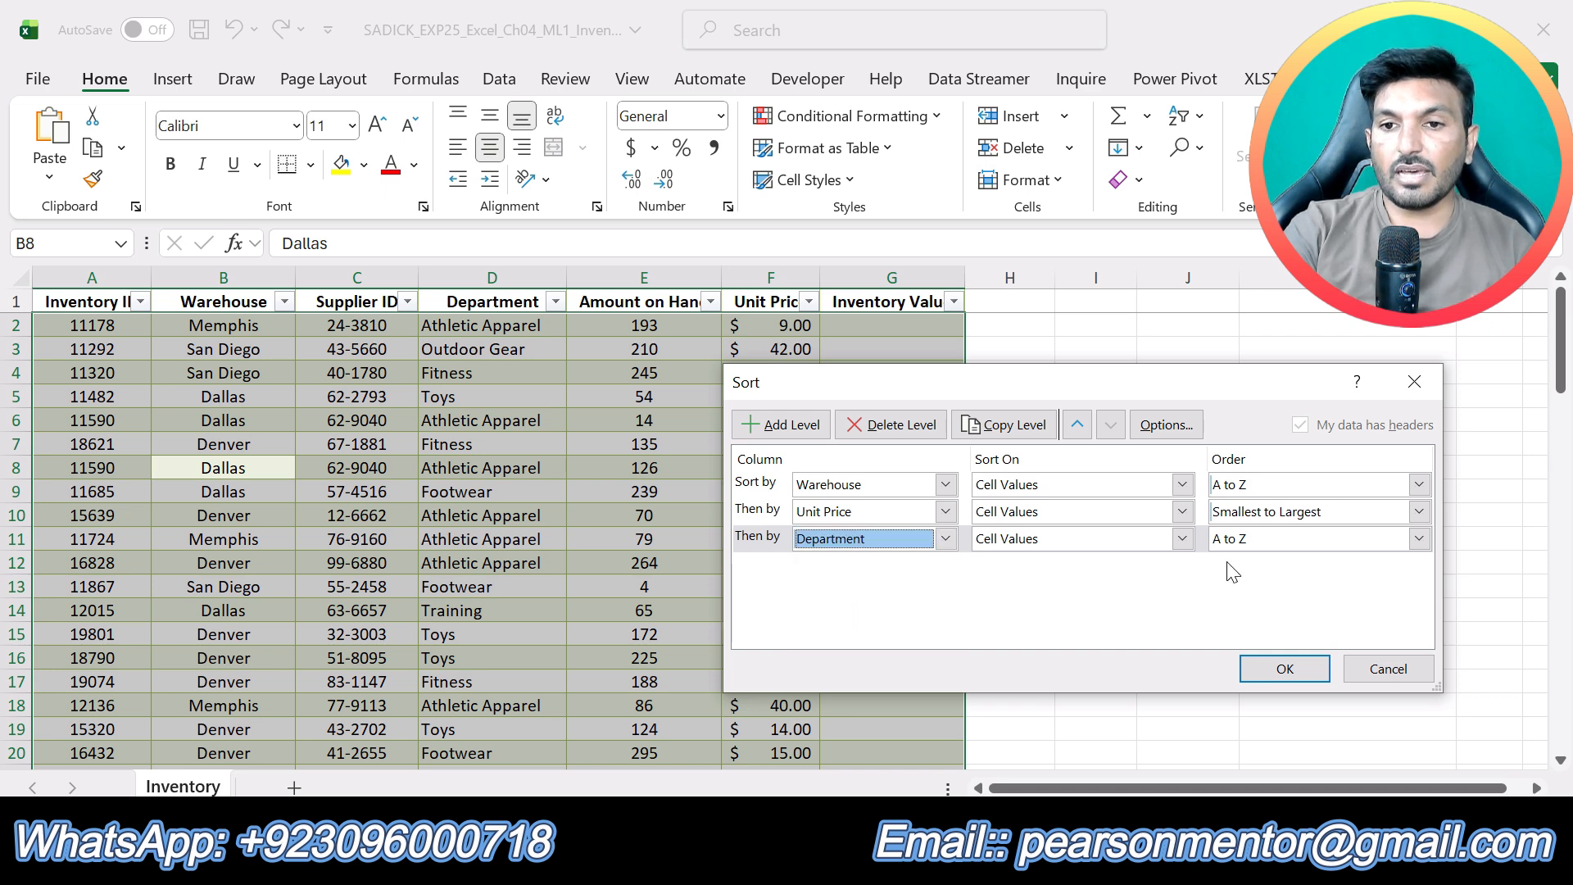
pyautogui.click(1238, 543)
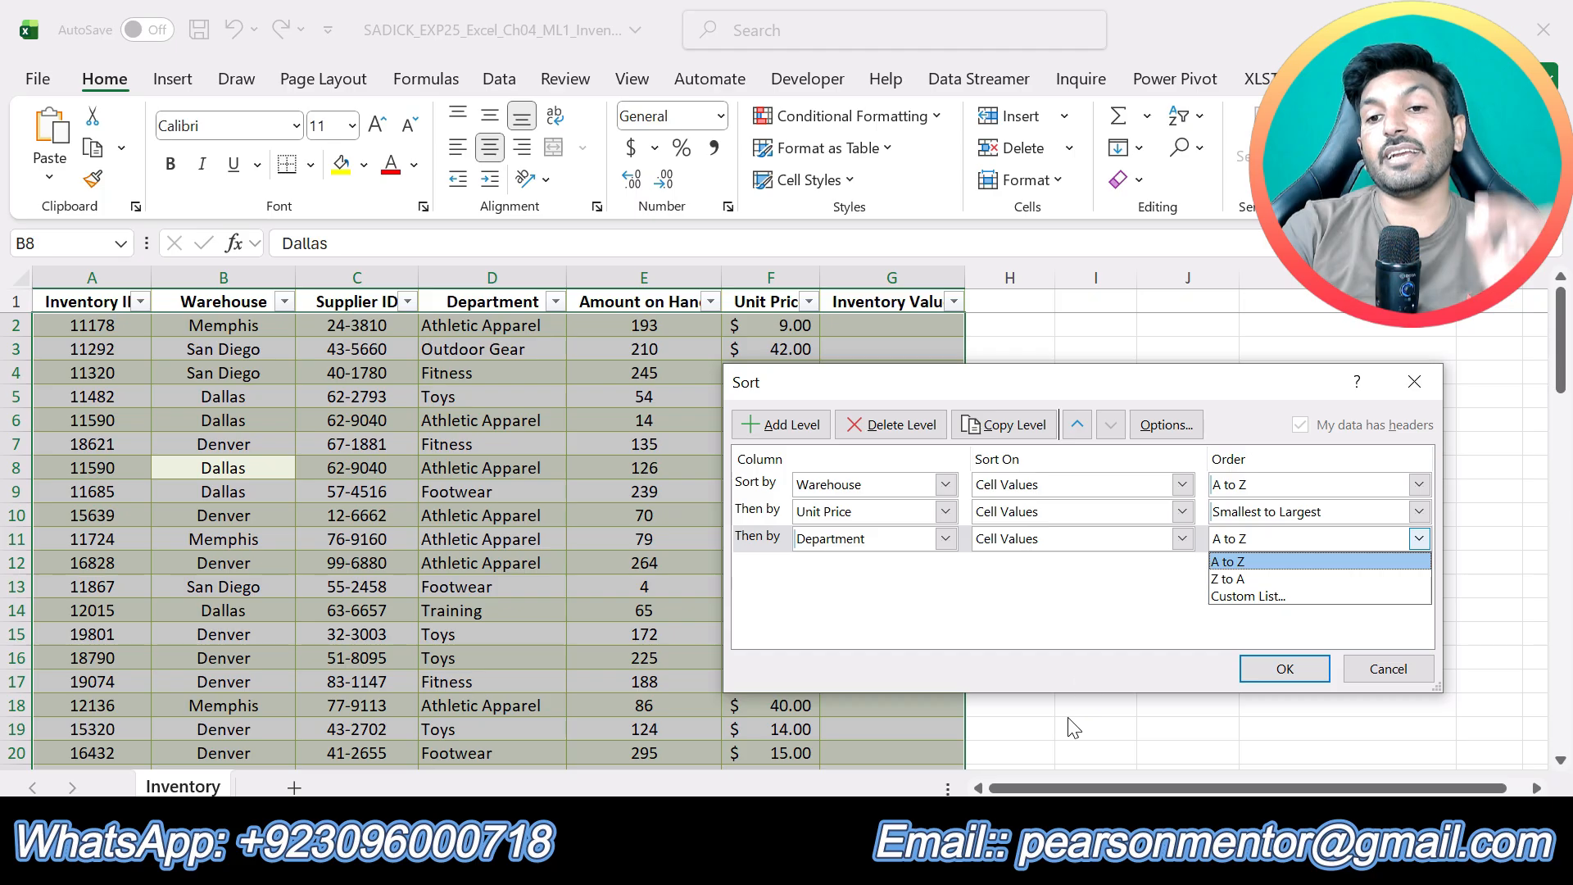
pyautogui.click(1245, 598)
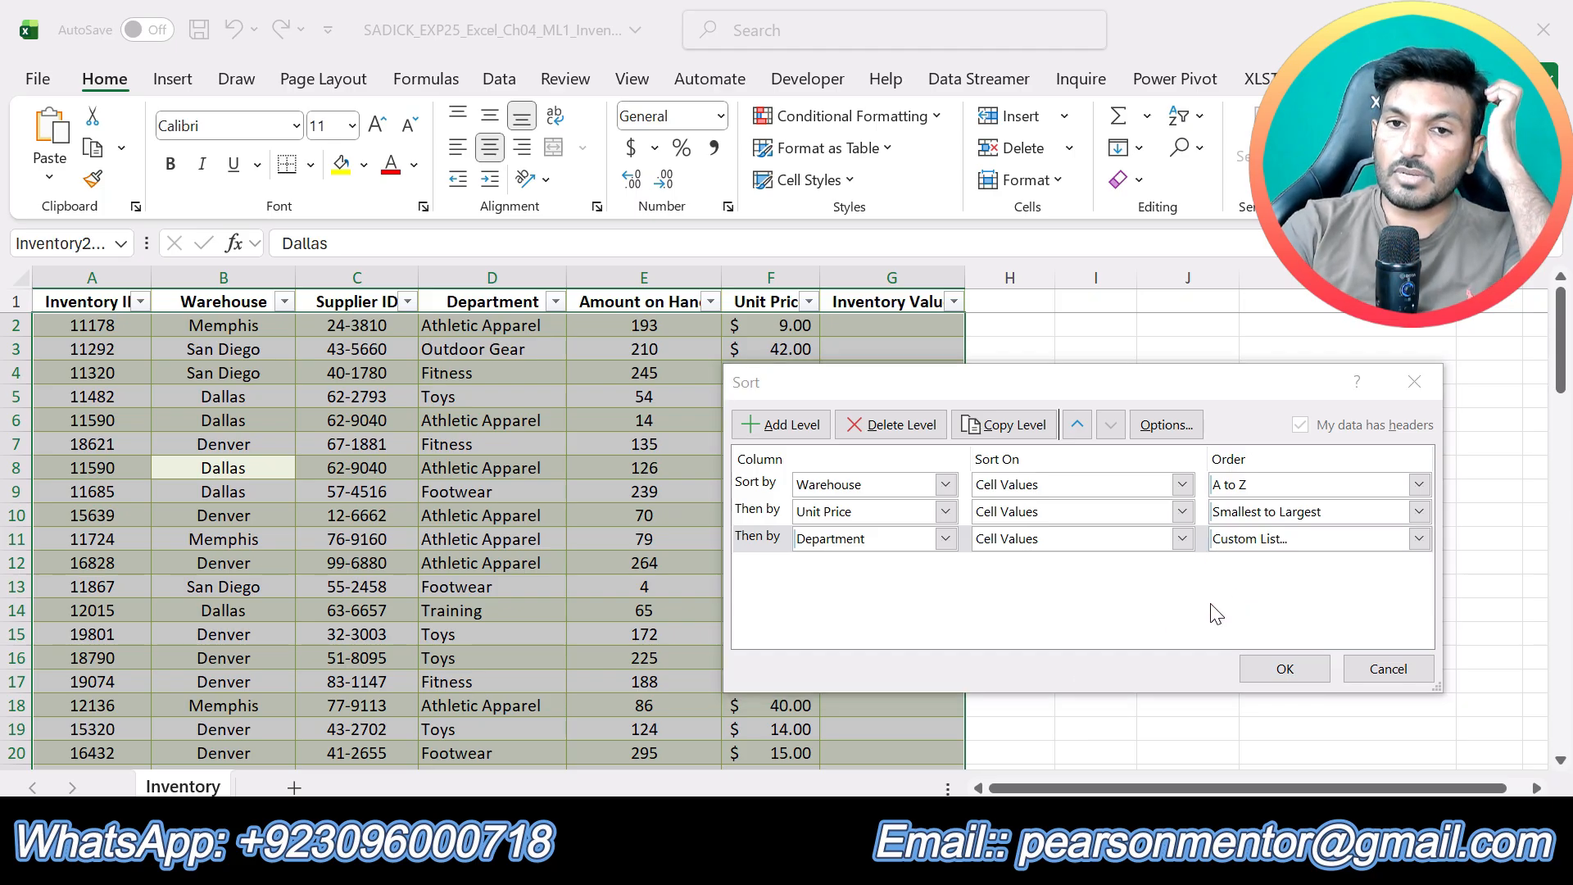
# Start a new custom list with the entries Training and Athletic Apparel, separated by a comma, following the sequence in the Word instructions
pyautogui.click(824, 857)
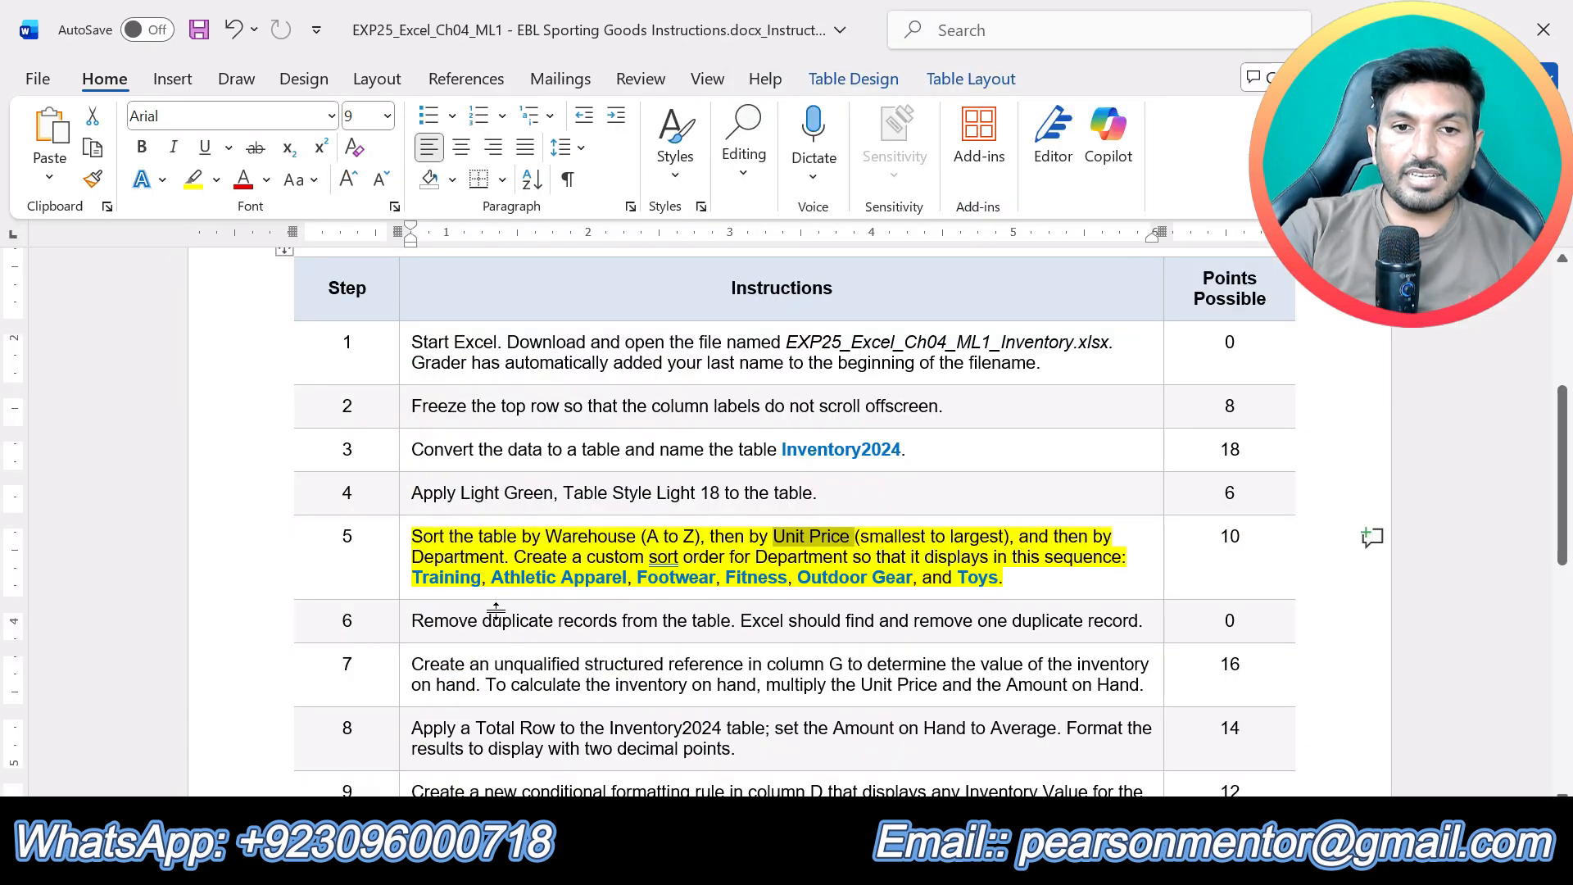
pyautogui.click(826, 857)
pyautogui.click(967, 225)
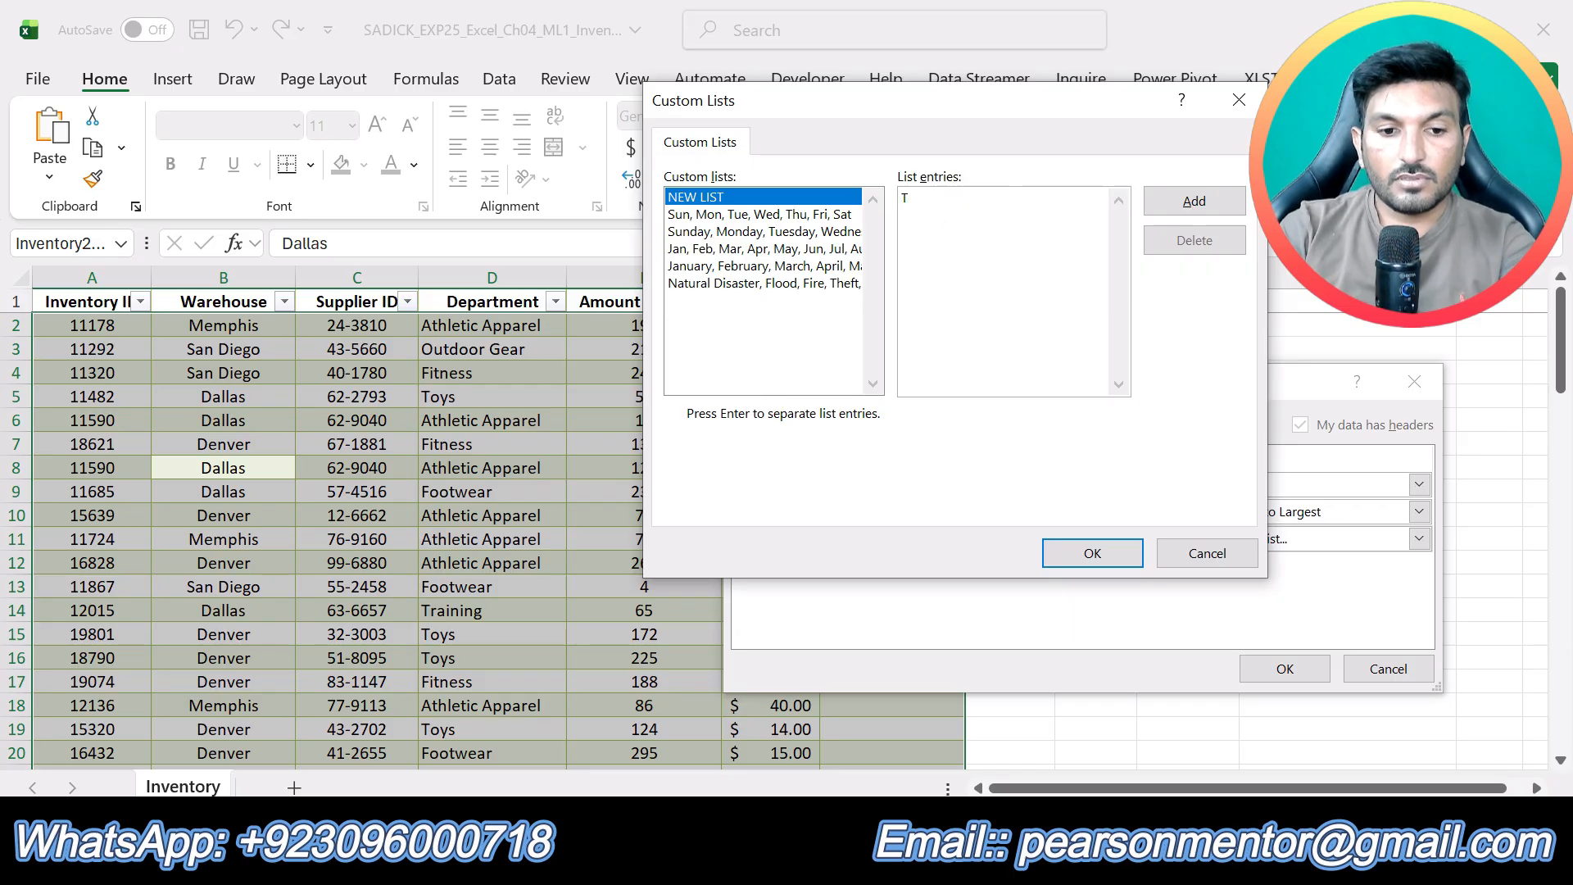
pyautogui.write('Training,')
pyautogui.click(873, 857)
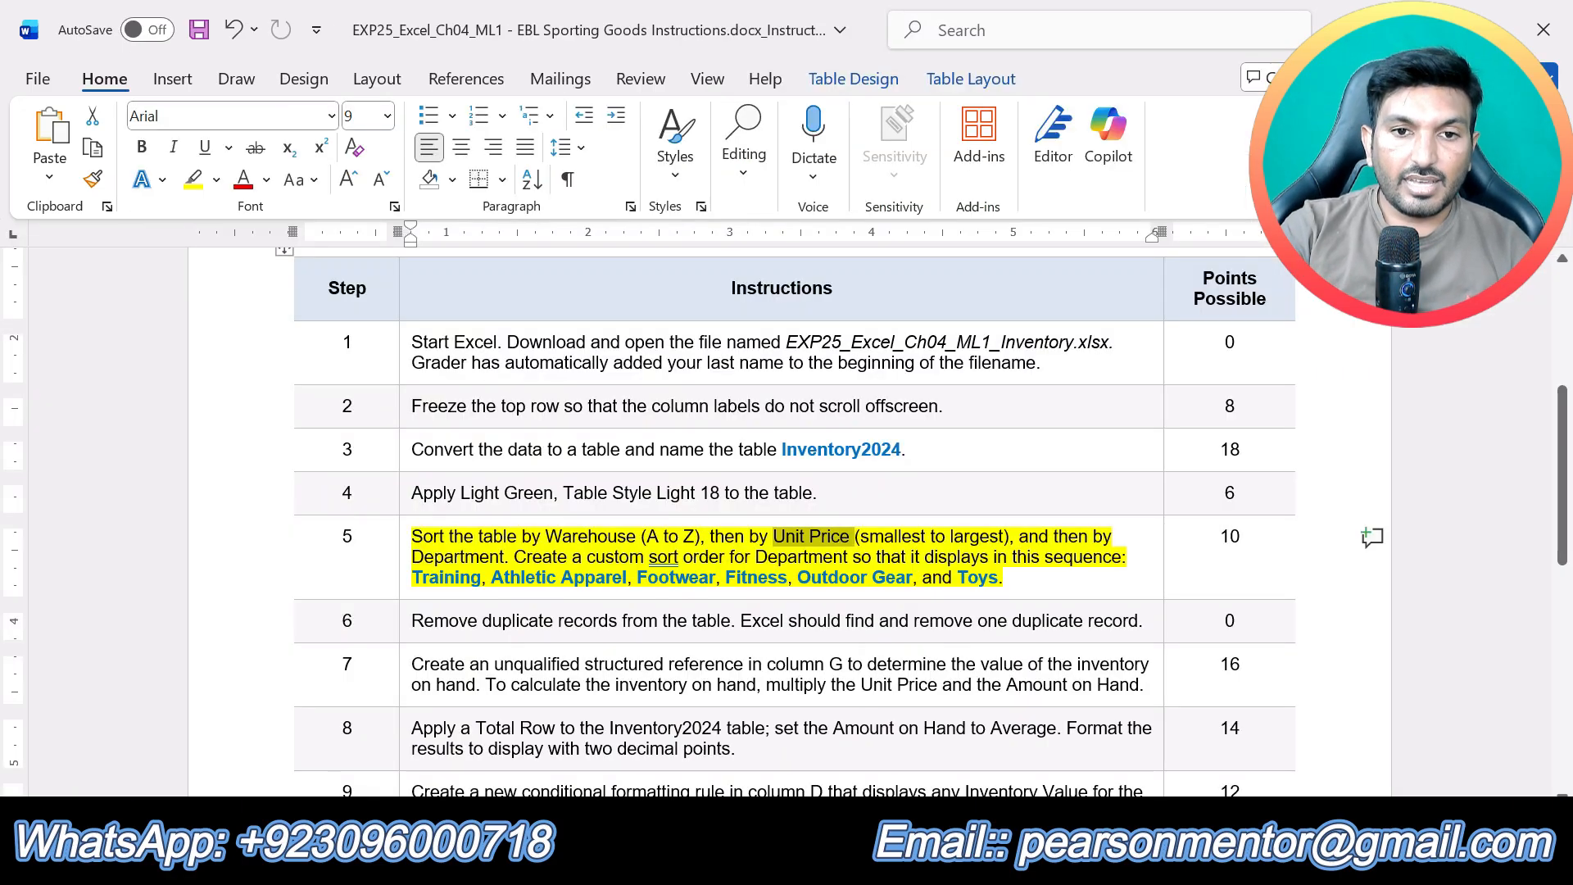
pyautogui.hotkey('alt', 'Tab')
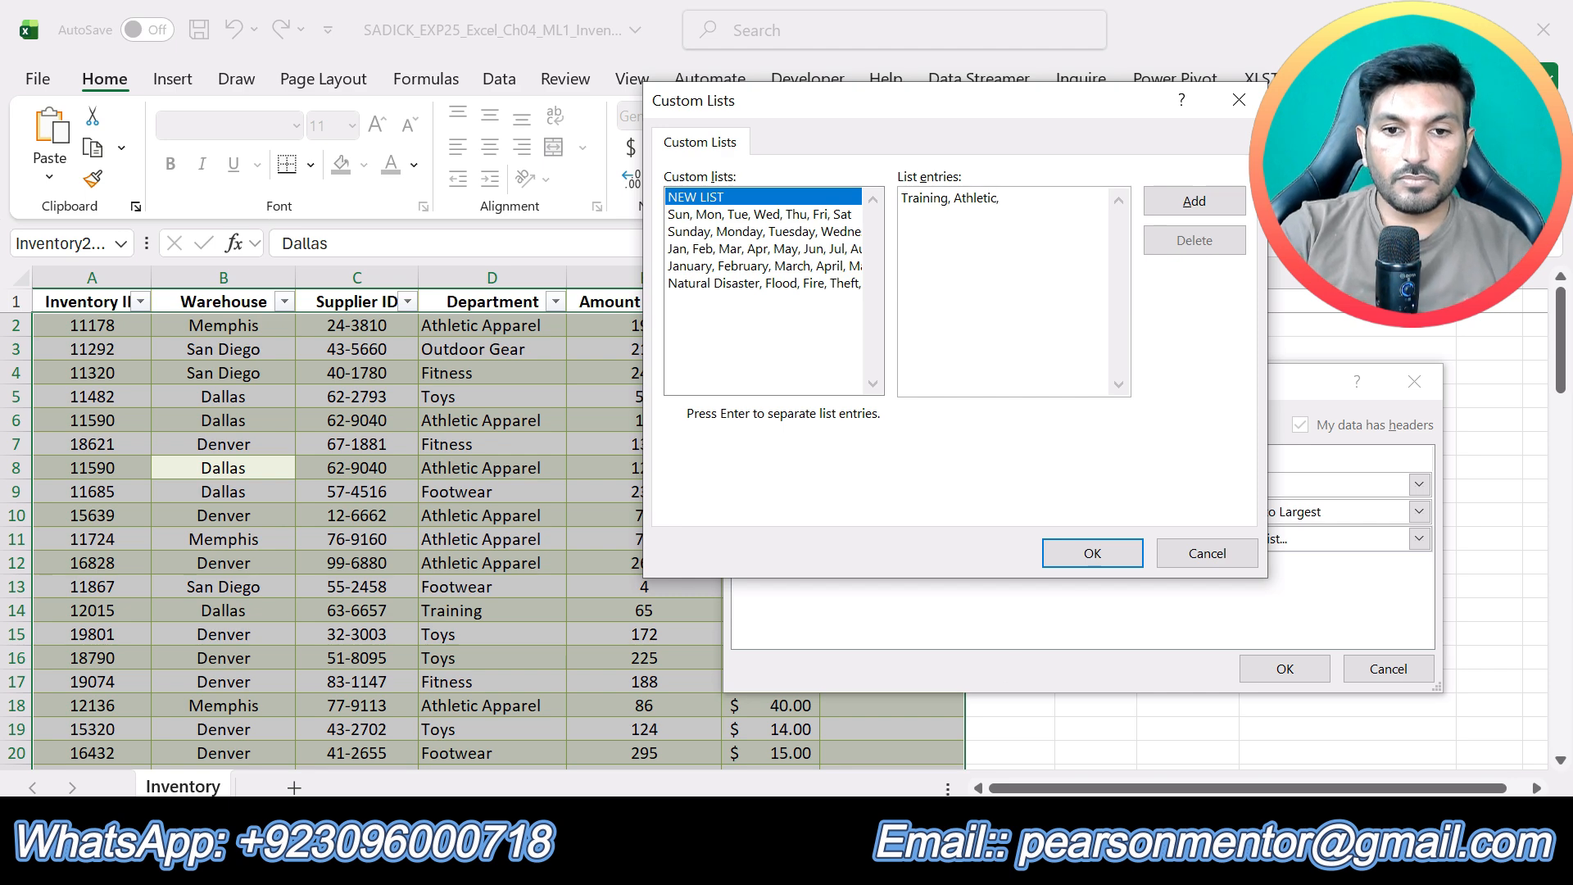
pyautogui.hotkey('alt', 'Tab')
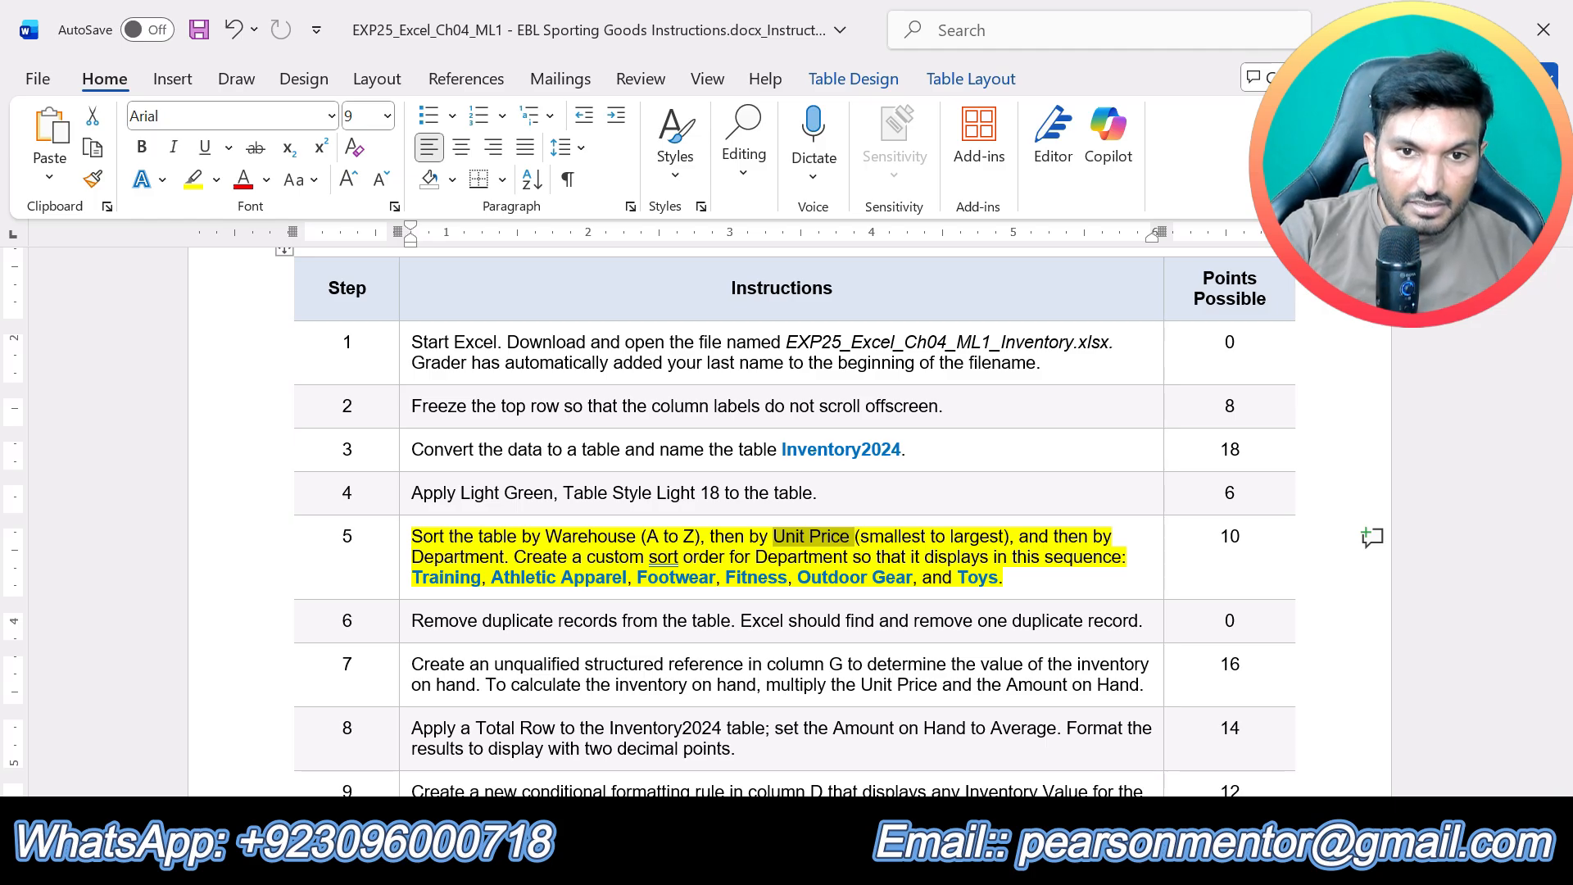
pyautogui.hotkey('alt', 'Tab')
pyautogui.press('BackSpace')
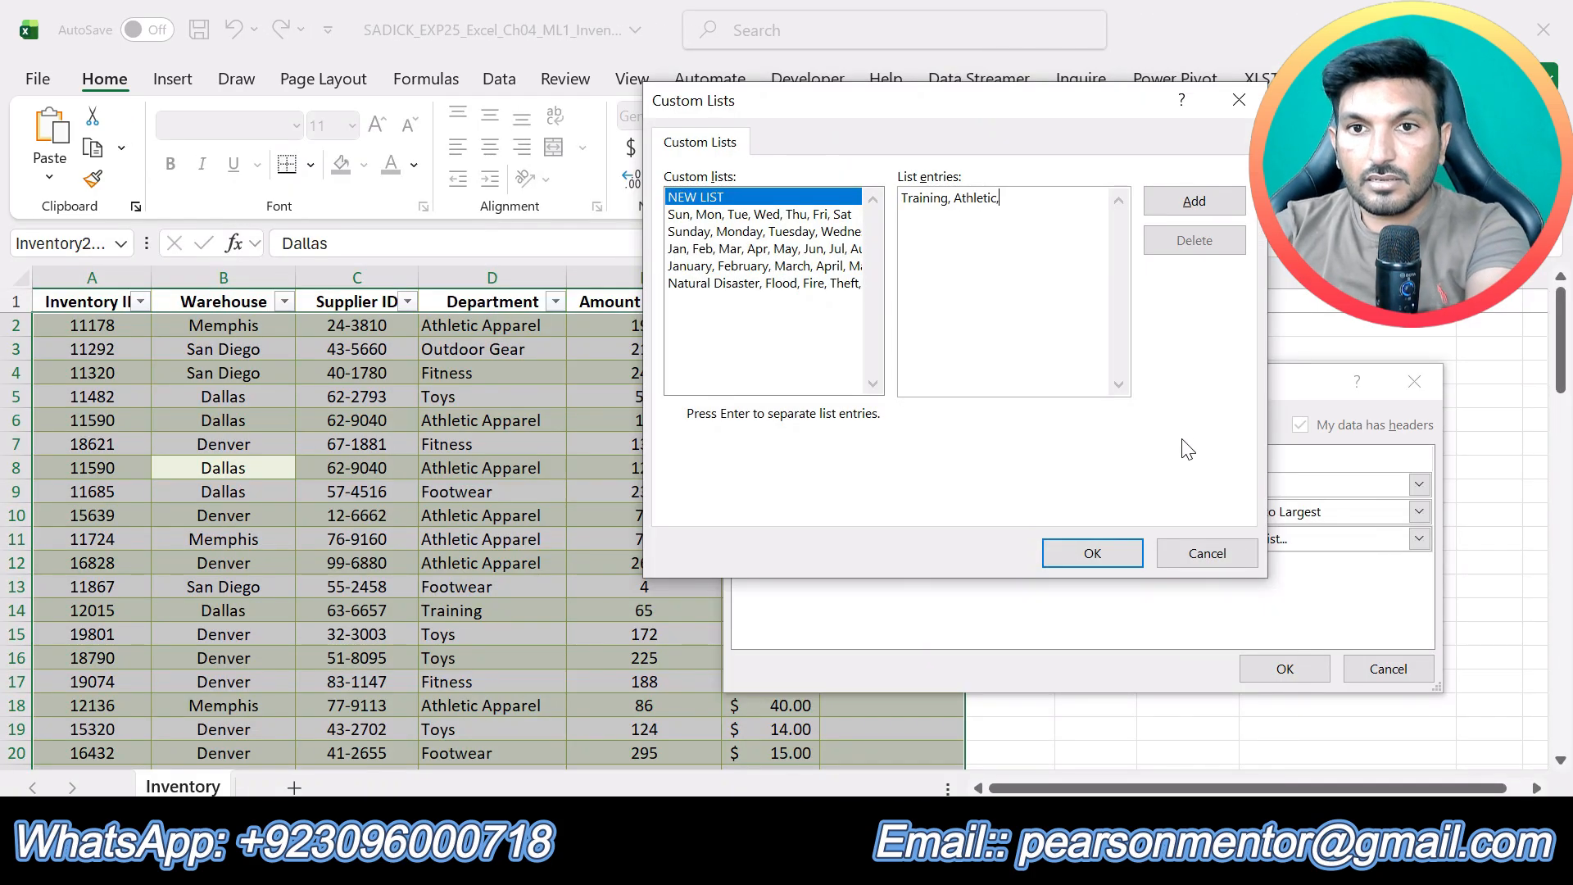
pyautogui.write('A')
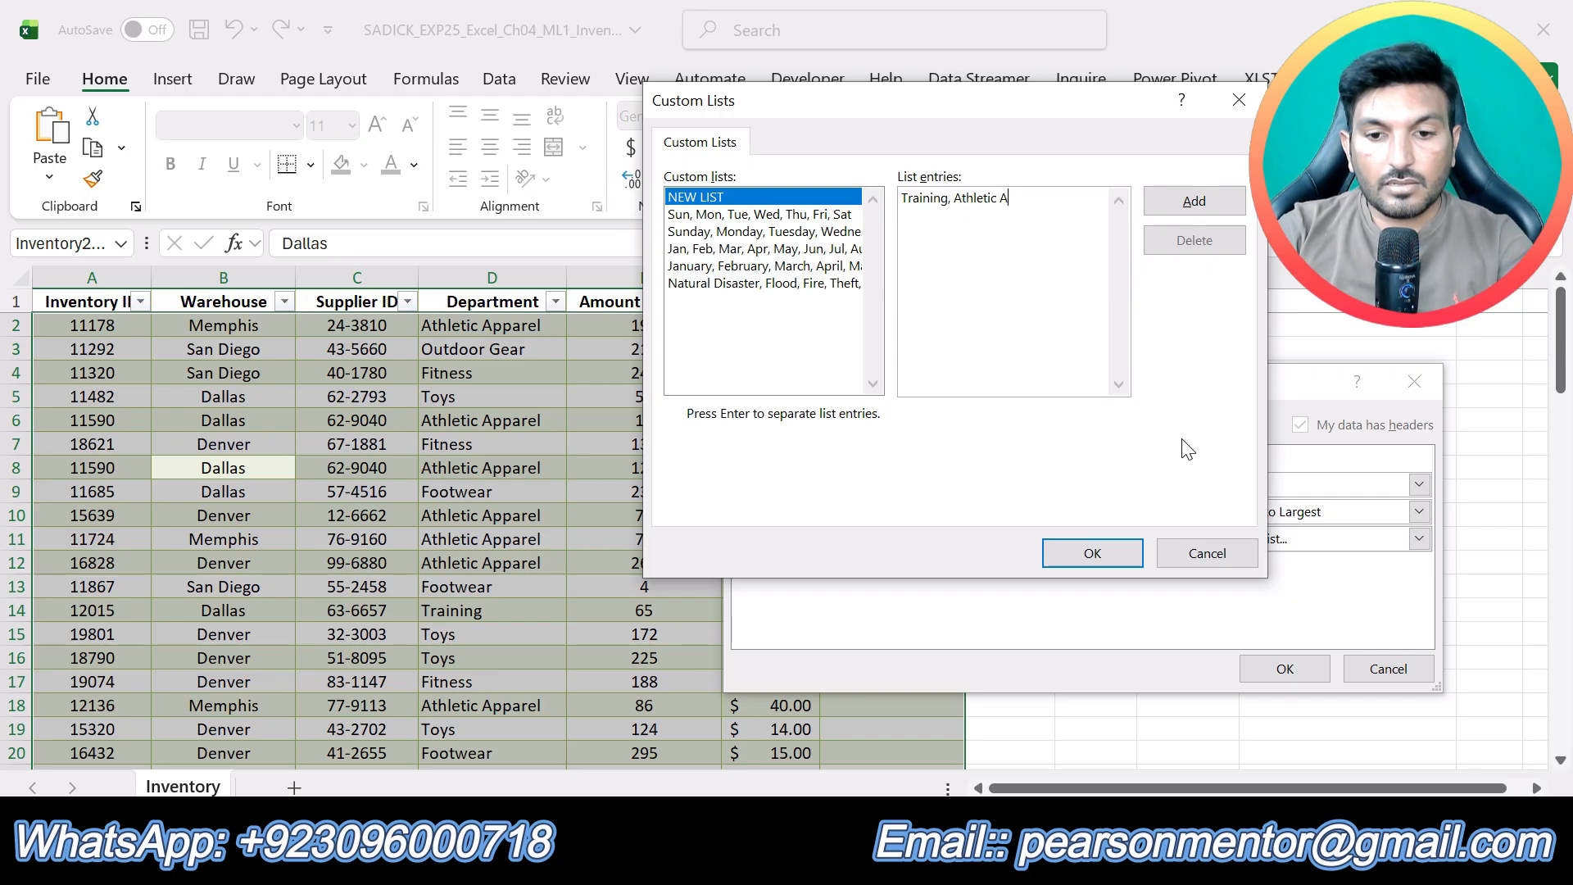
pyautogui.write('pparel')
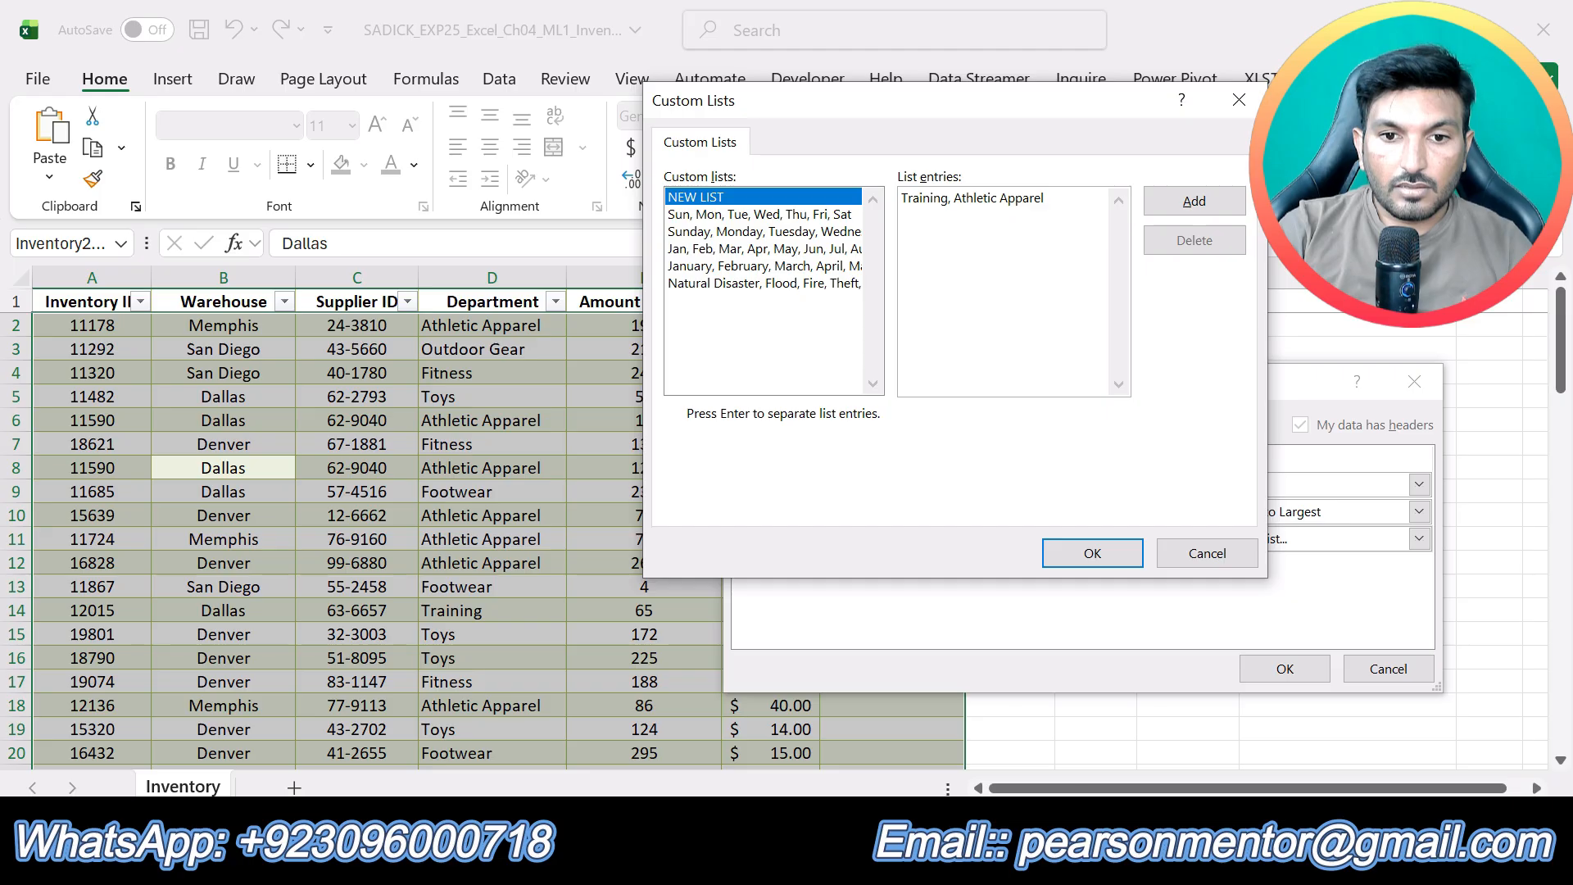
# Recheck the Department sequence in the Word instructions and append Footwear to the custom list entries in Excel
pyautogui.hotkey('alt', 'Tab')
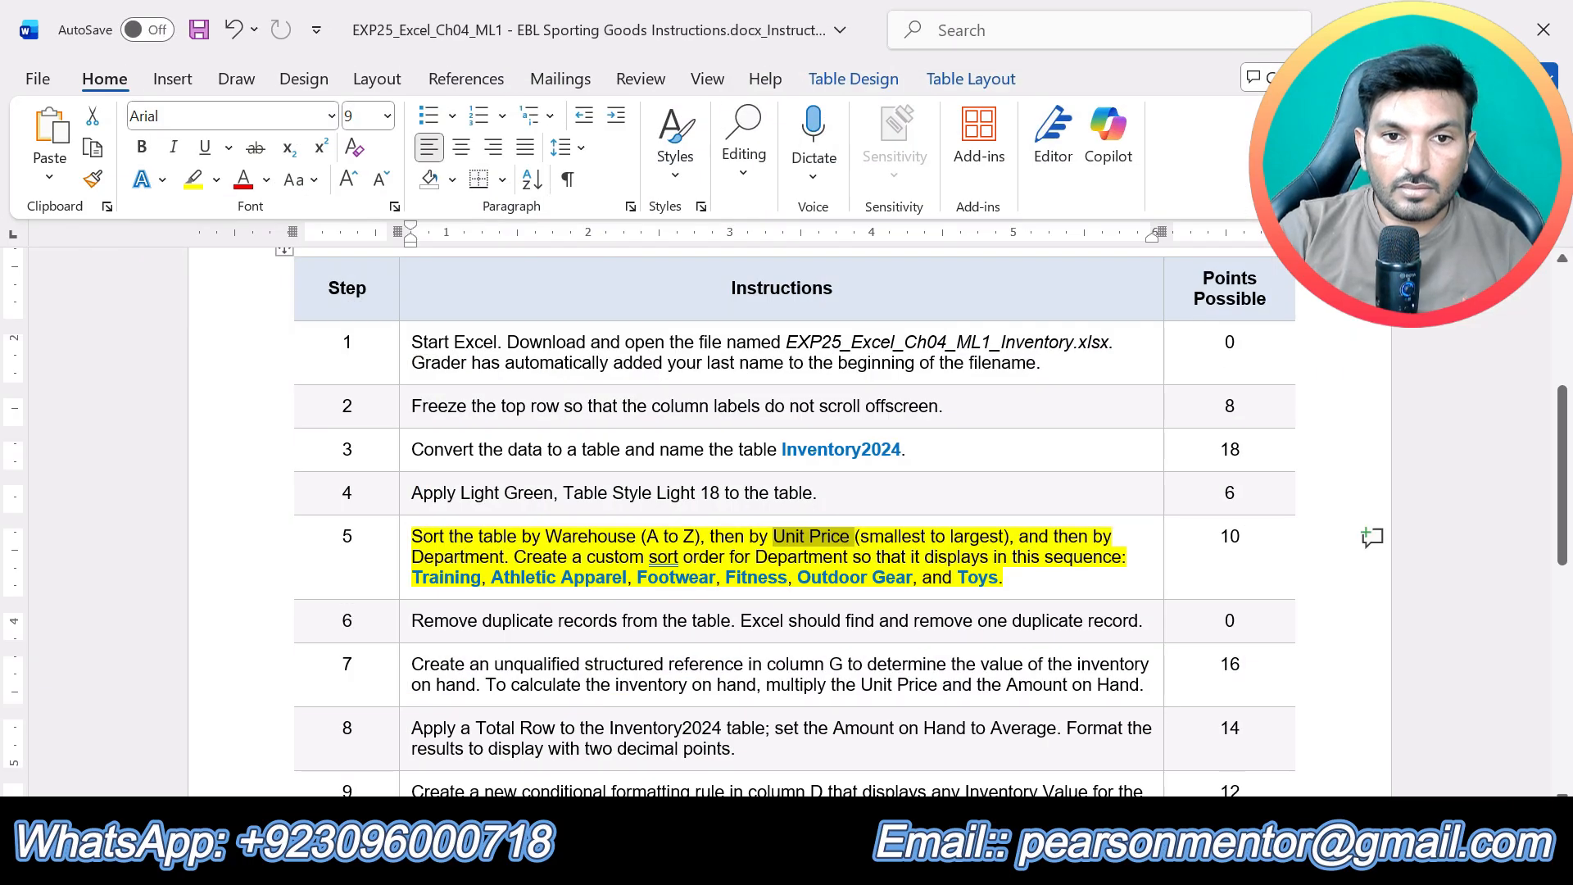
pyautogui.hotkey('alt', 'Tab')
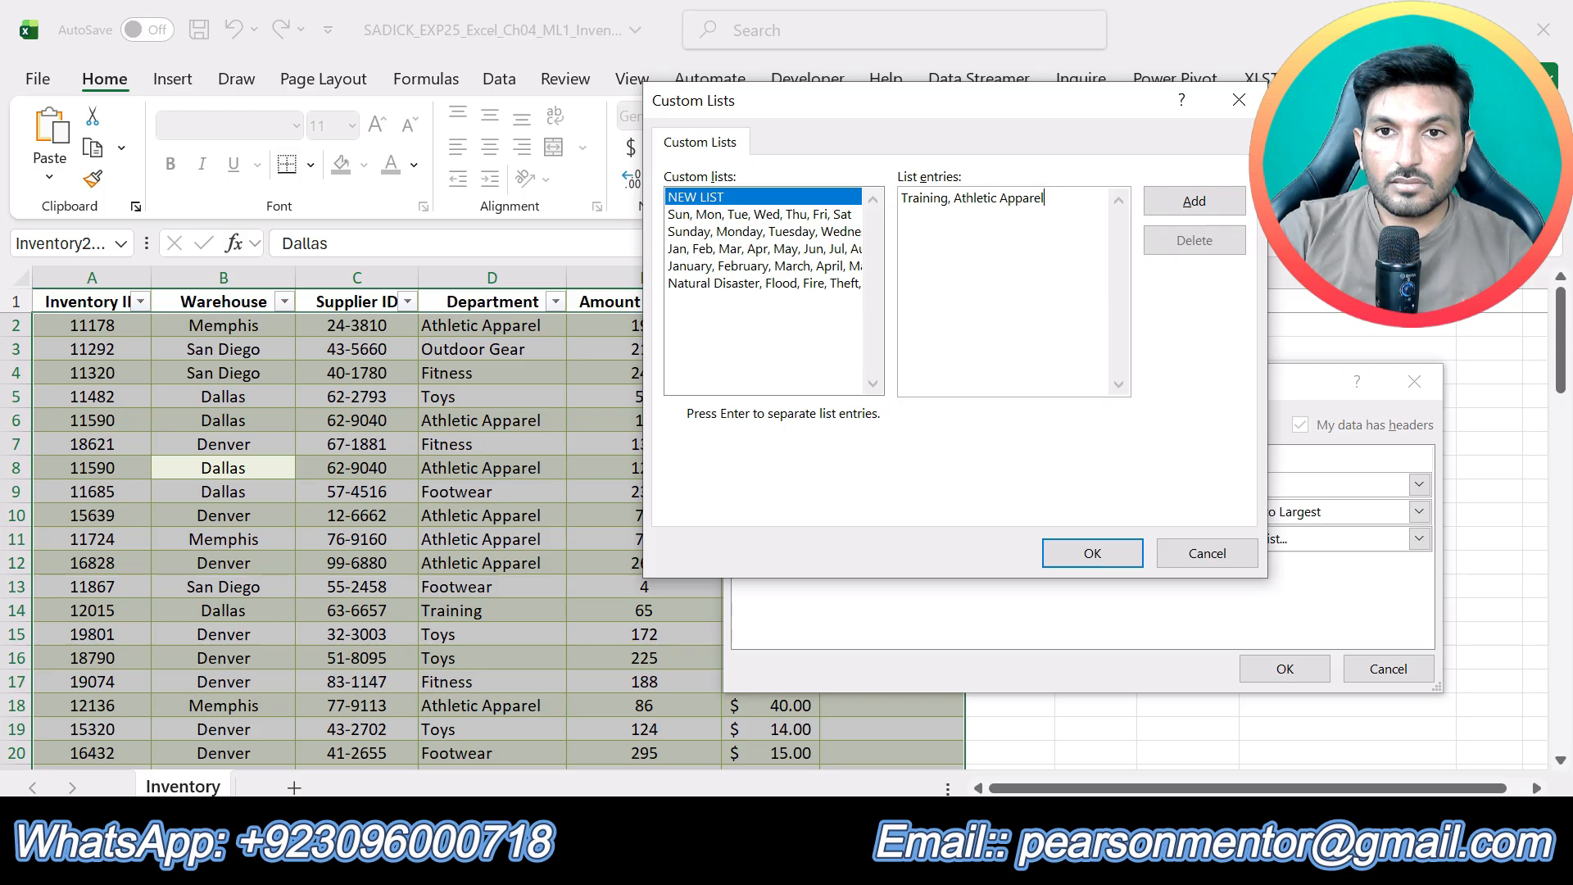
pyautogui.hotkey('alt', 'Tab')
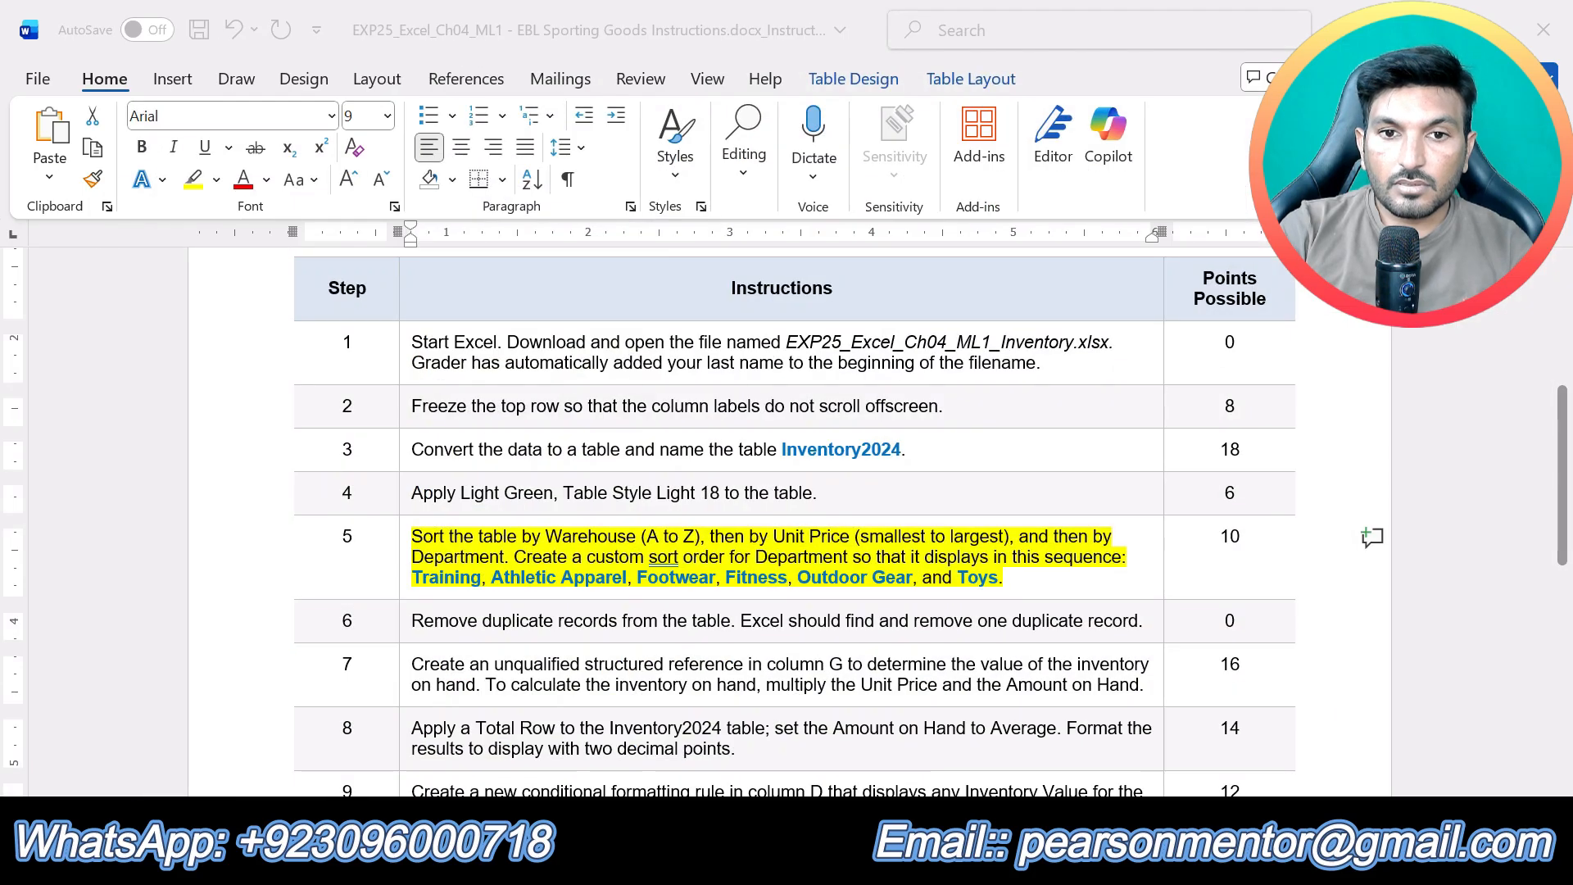
pyautogui.hotkey('alt', 'Tab')
pyautogui.hotkey('alt', 'Tab')
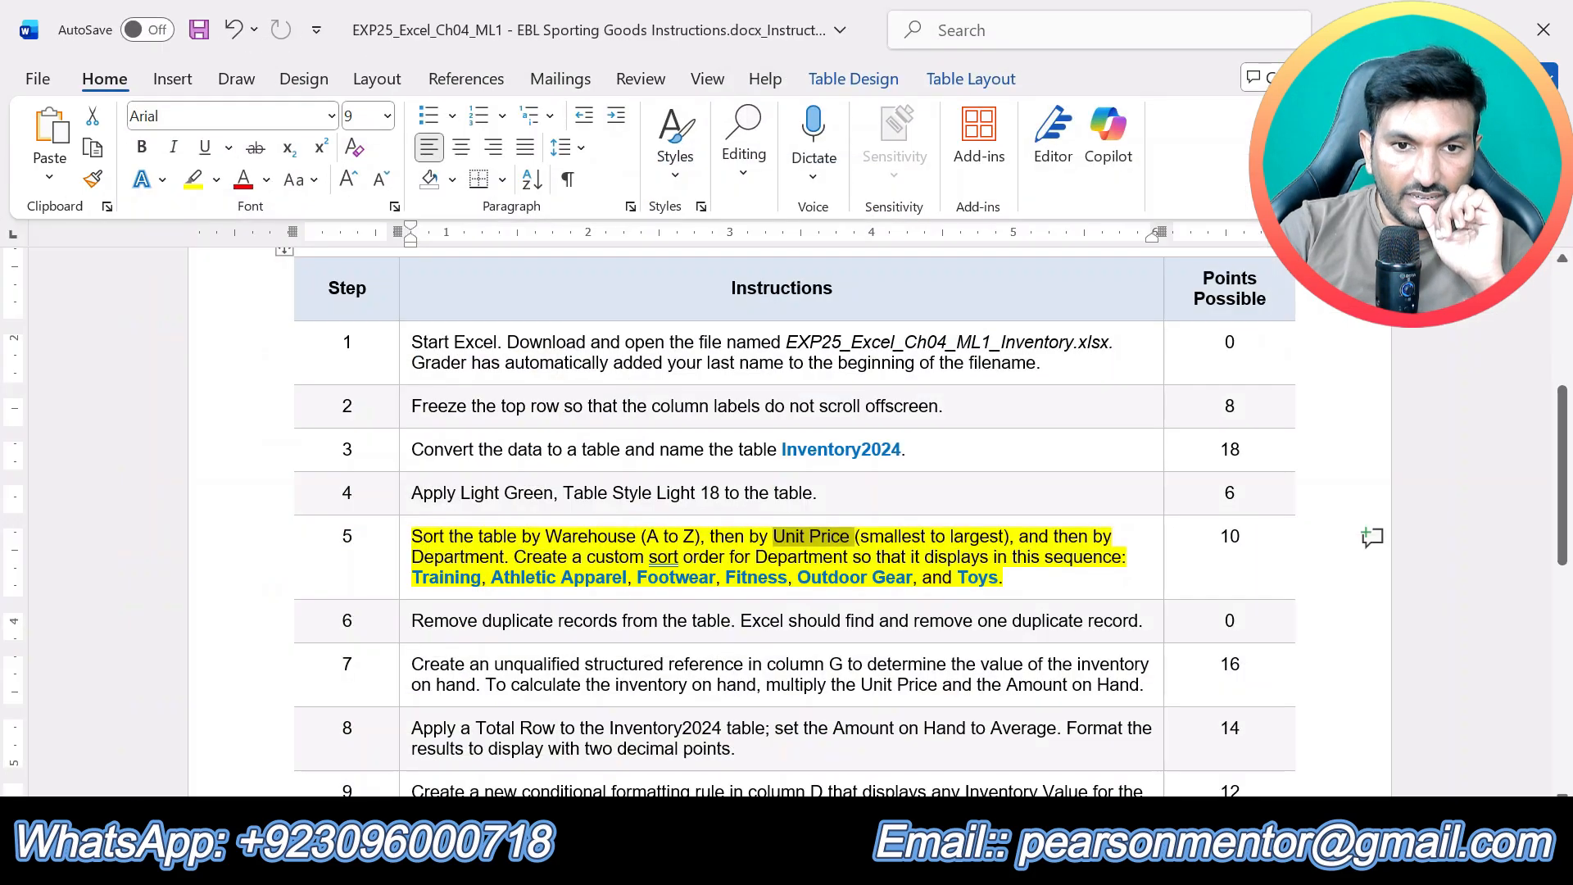
pyautogui.hotkey('alt', 'Tab')
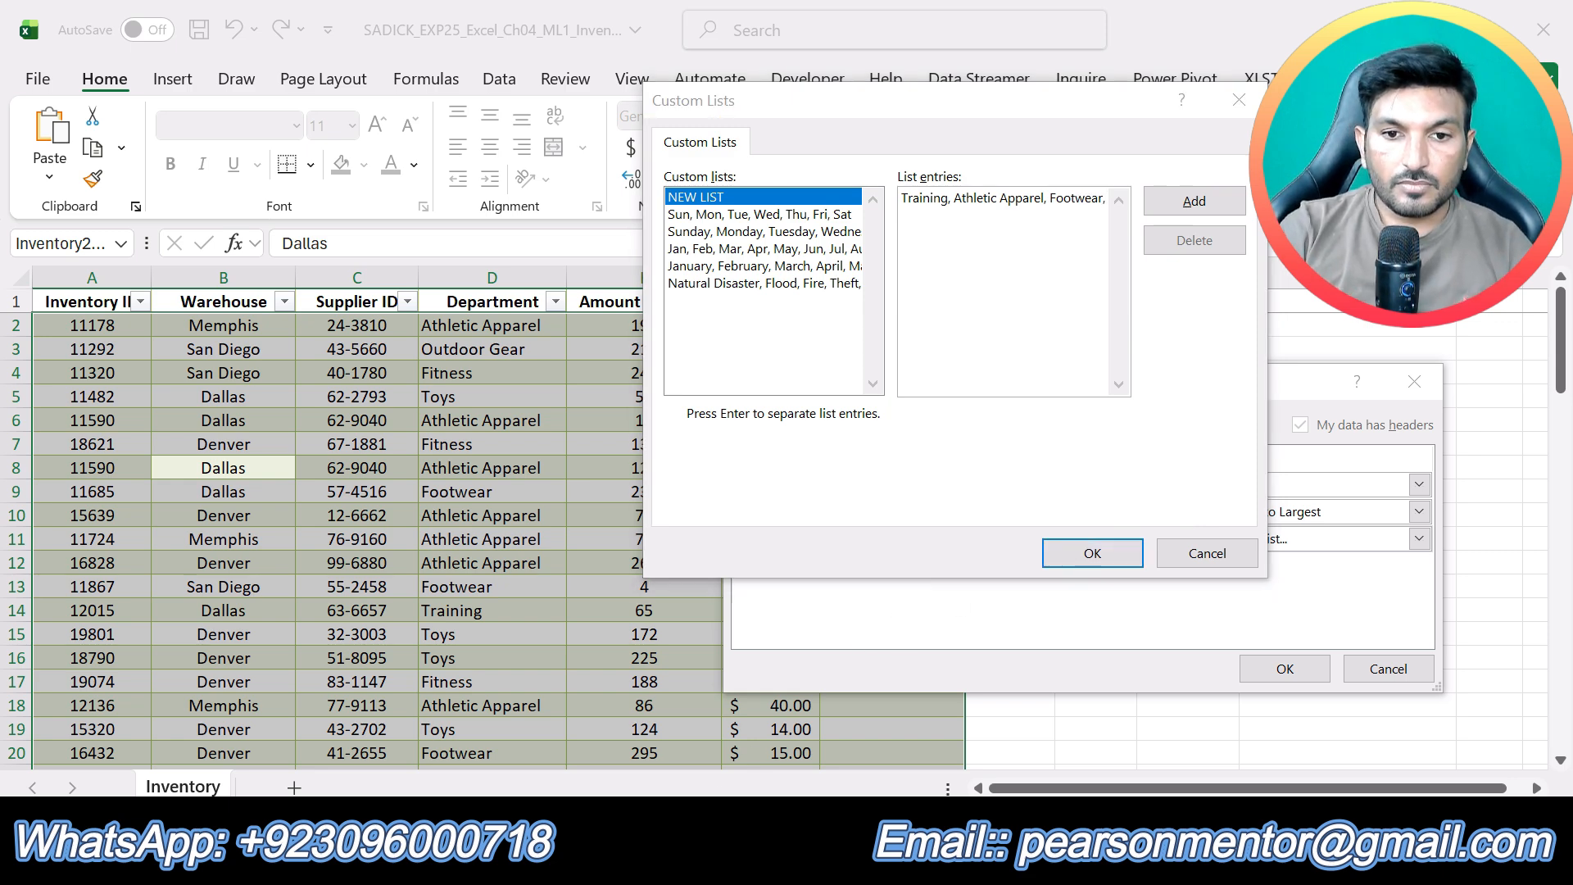
# Append Fitness after Footwear in the custom list entries, checking the sequence in the Word instructions
pyautogui.hotkey('alt', 'Tab')
pyautogui.hotkey('alt', 'Tab')
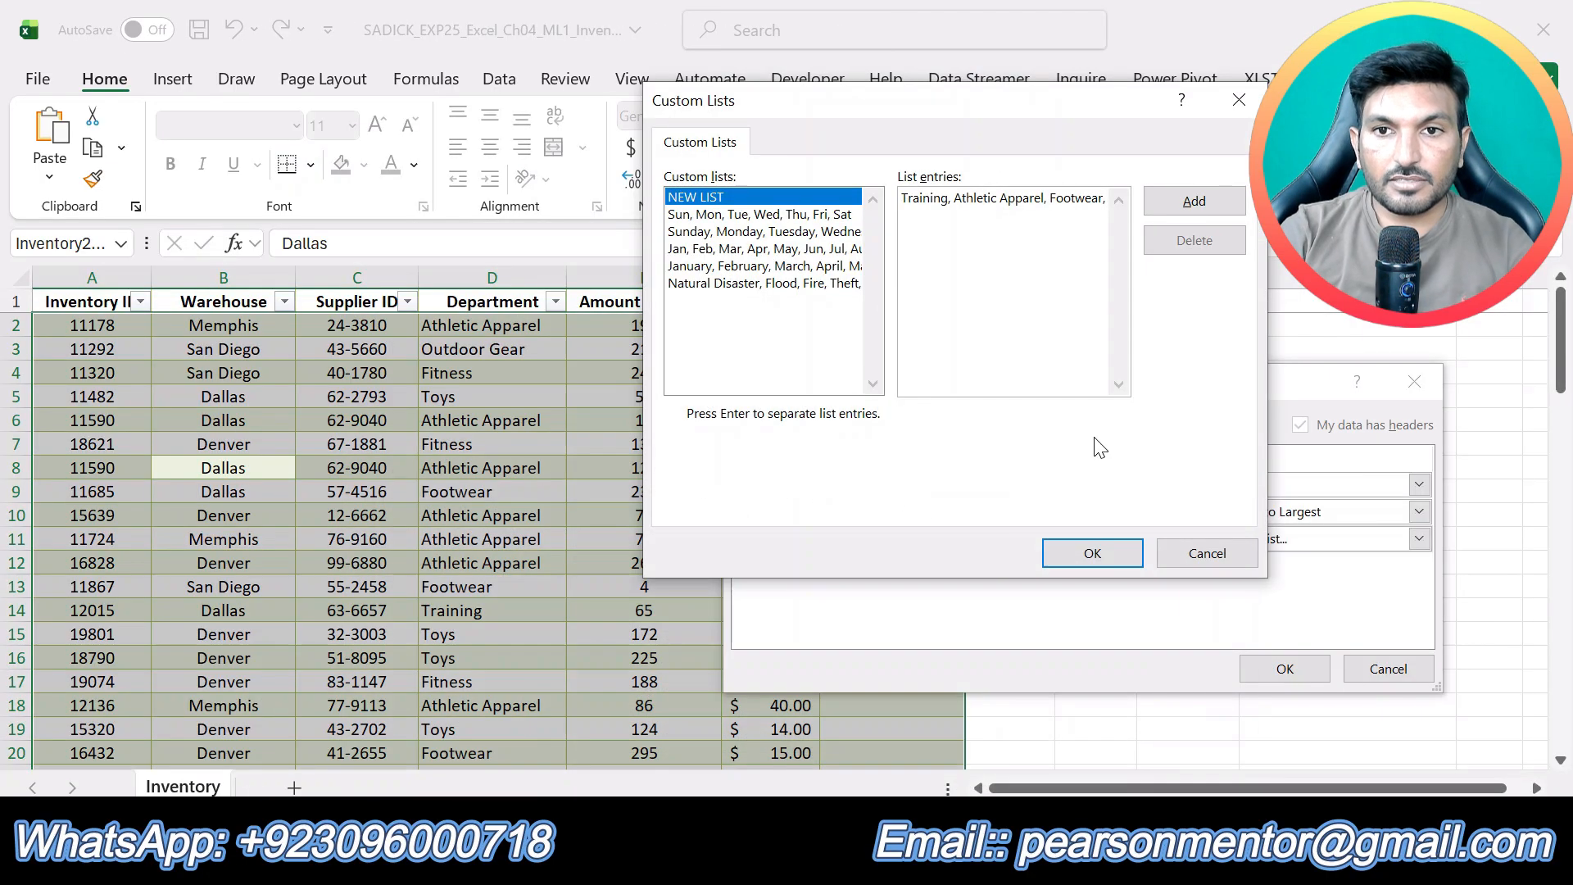
pyautogui.write('F')
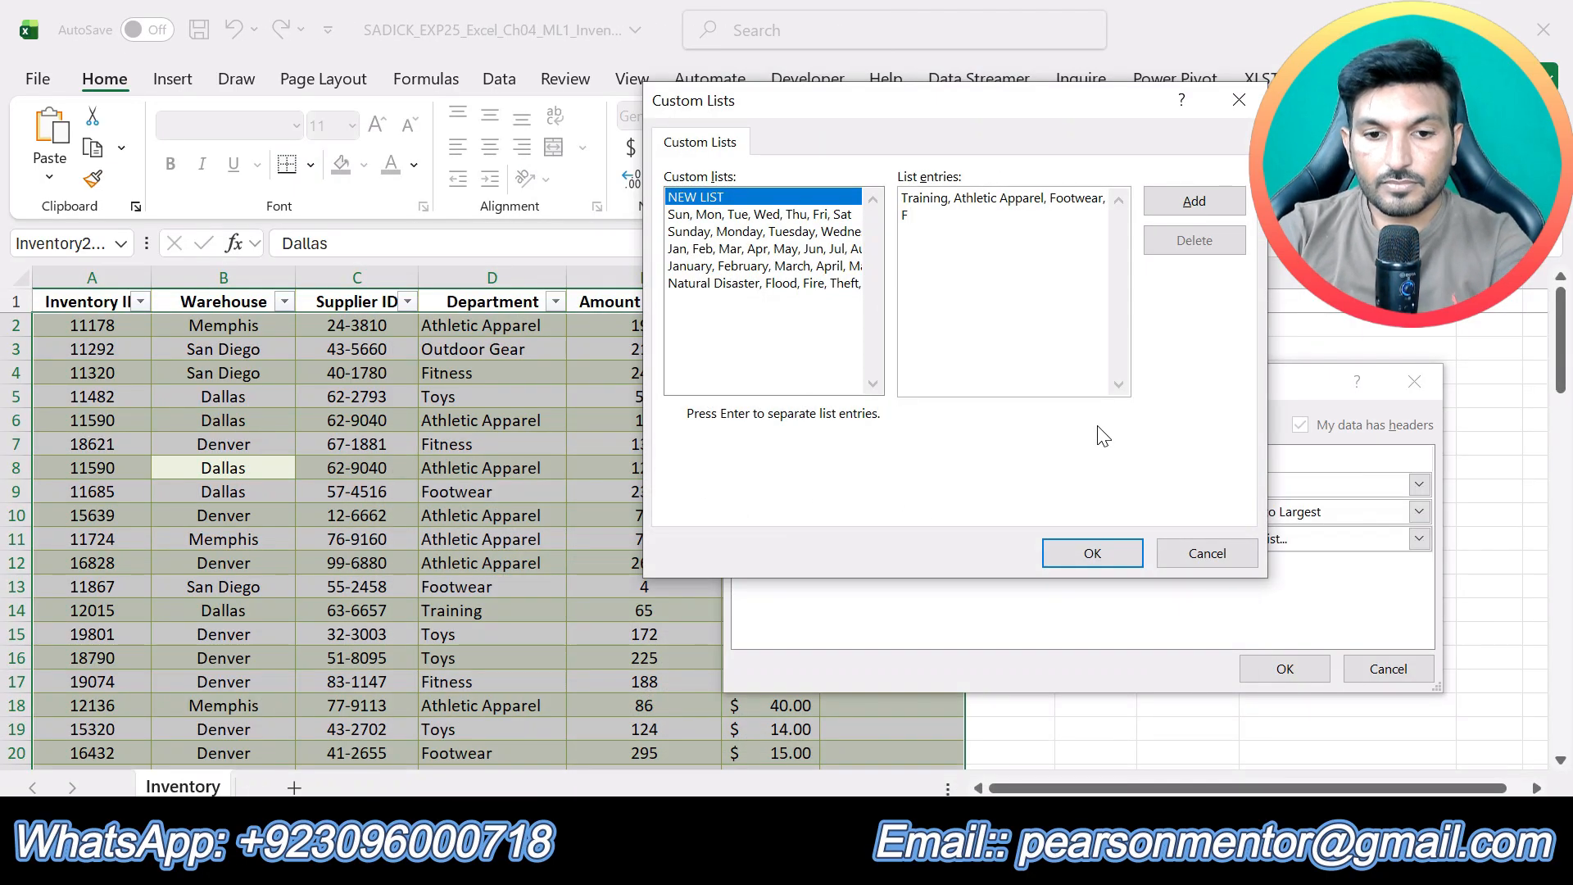
pyautogui.write('itnes')
pyautogui.write(',')
# Append Outdoor Gear and Toys to the custom list entries, checking the Word instructions for the remaining departments
pyautogui.click(608, 862)
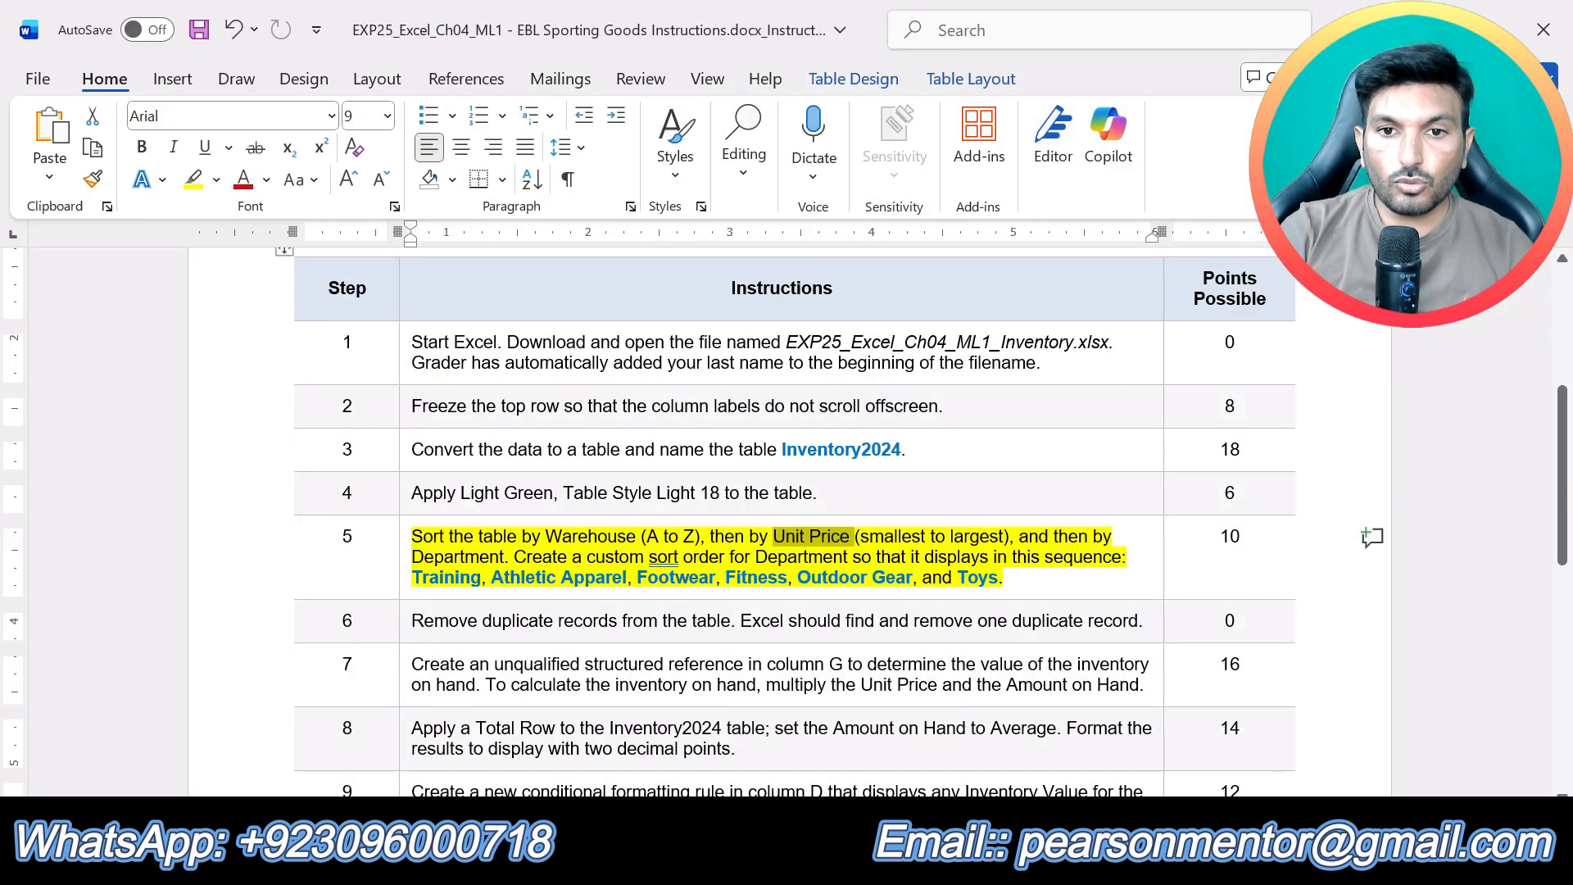
pyautogui.click(647, 862)
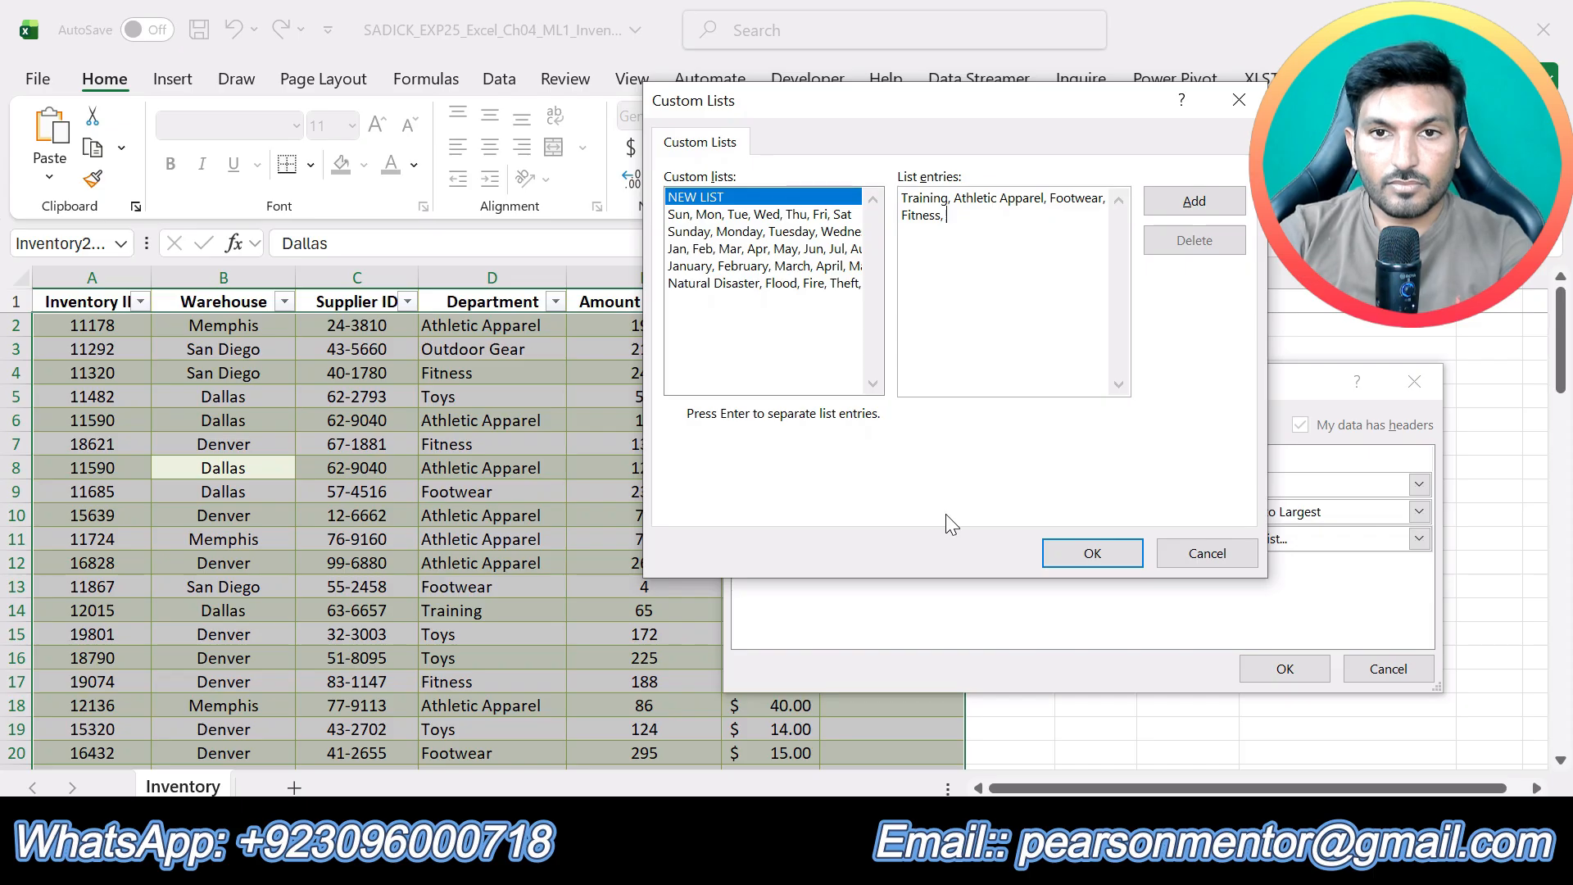
pyautogui.write('O')
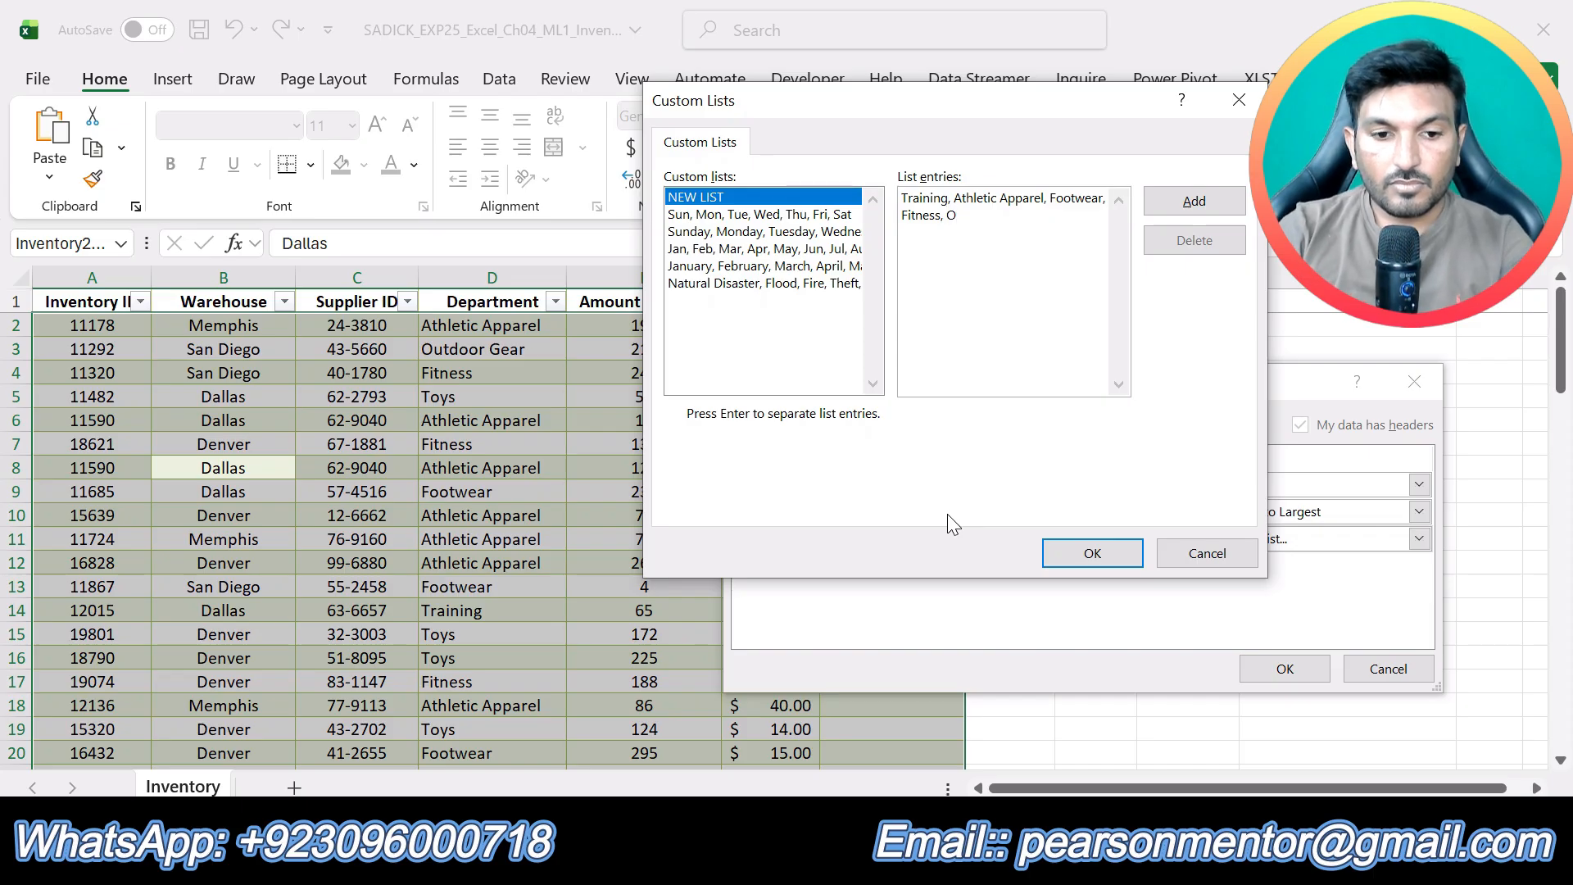
pyautogui.write('utdoo')
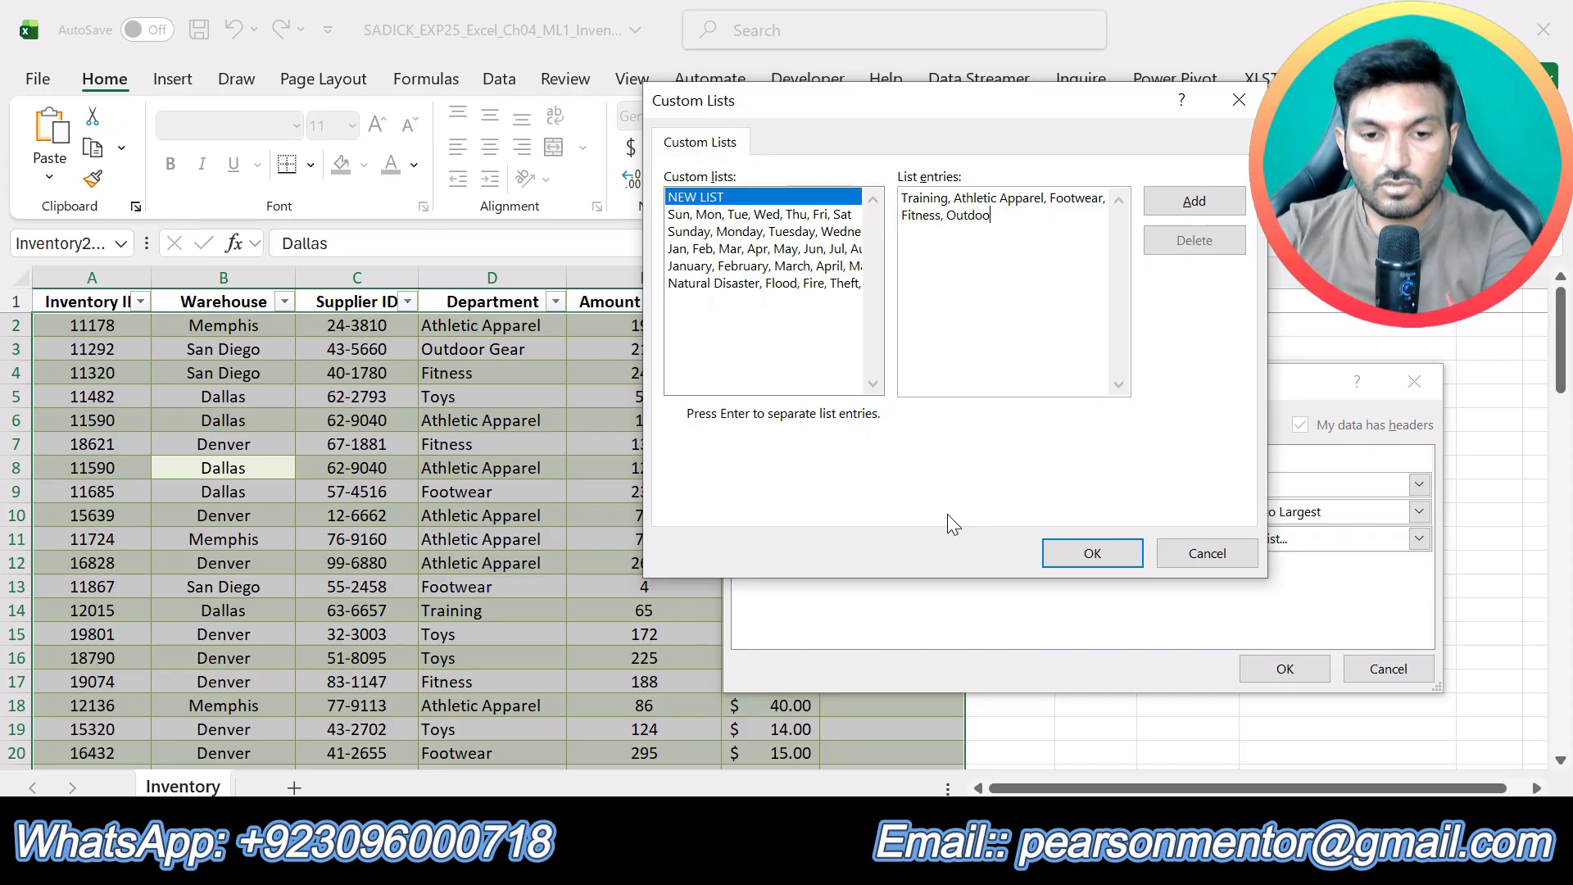
pyautogui.write('r Gear')
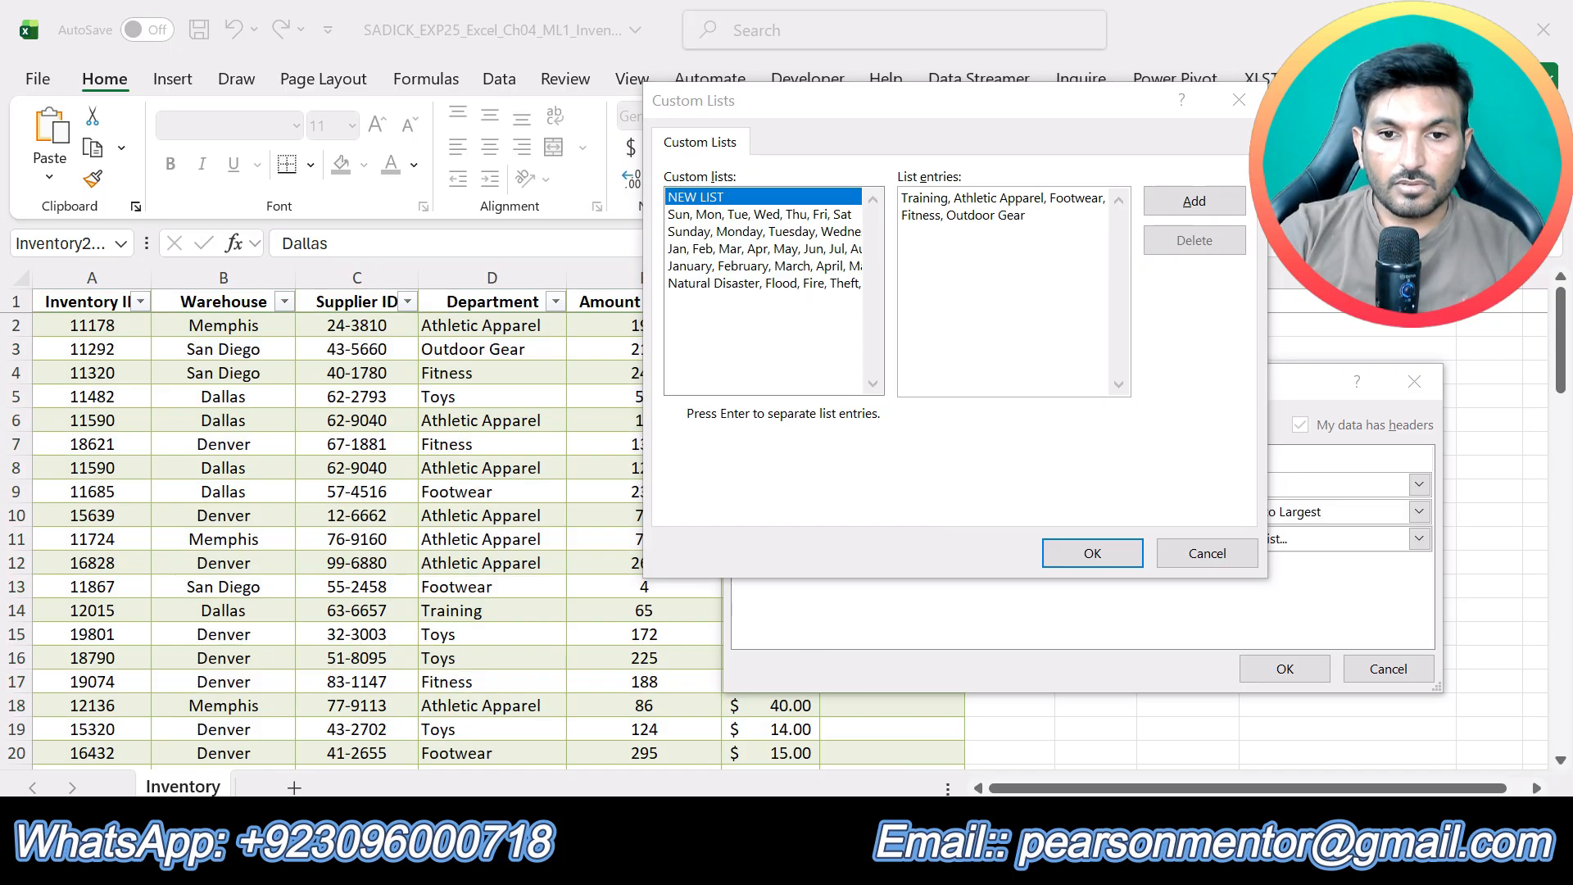
pyautogui.hotkey('alt', 'Tab')
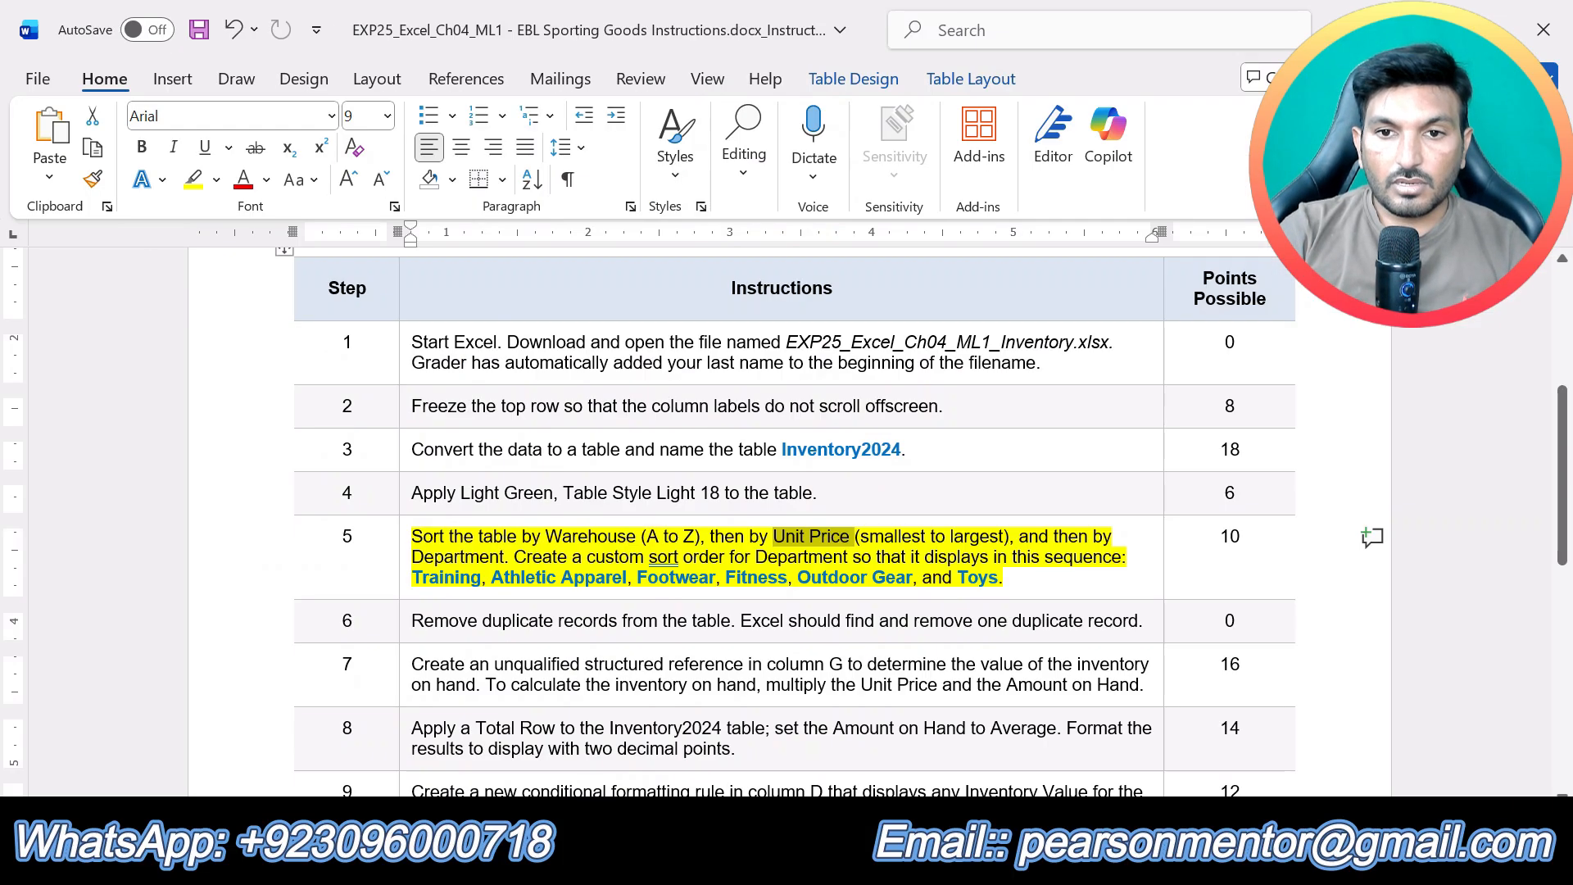
pyautogui.hotkey('alt', 'Tab')
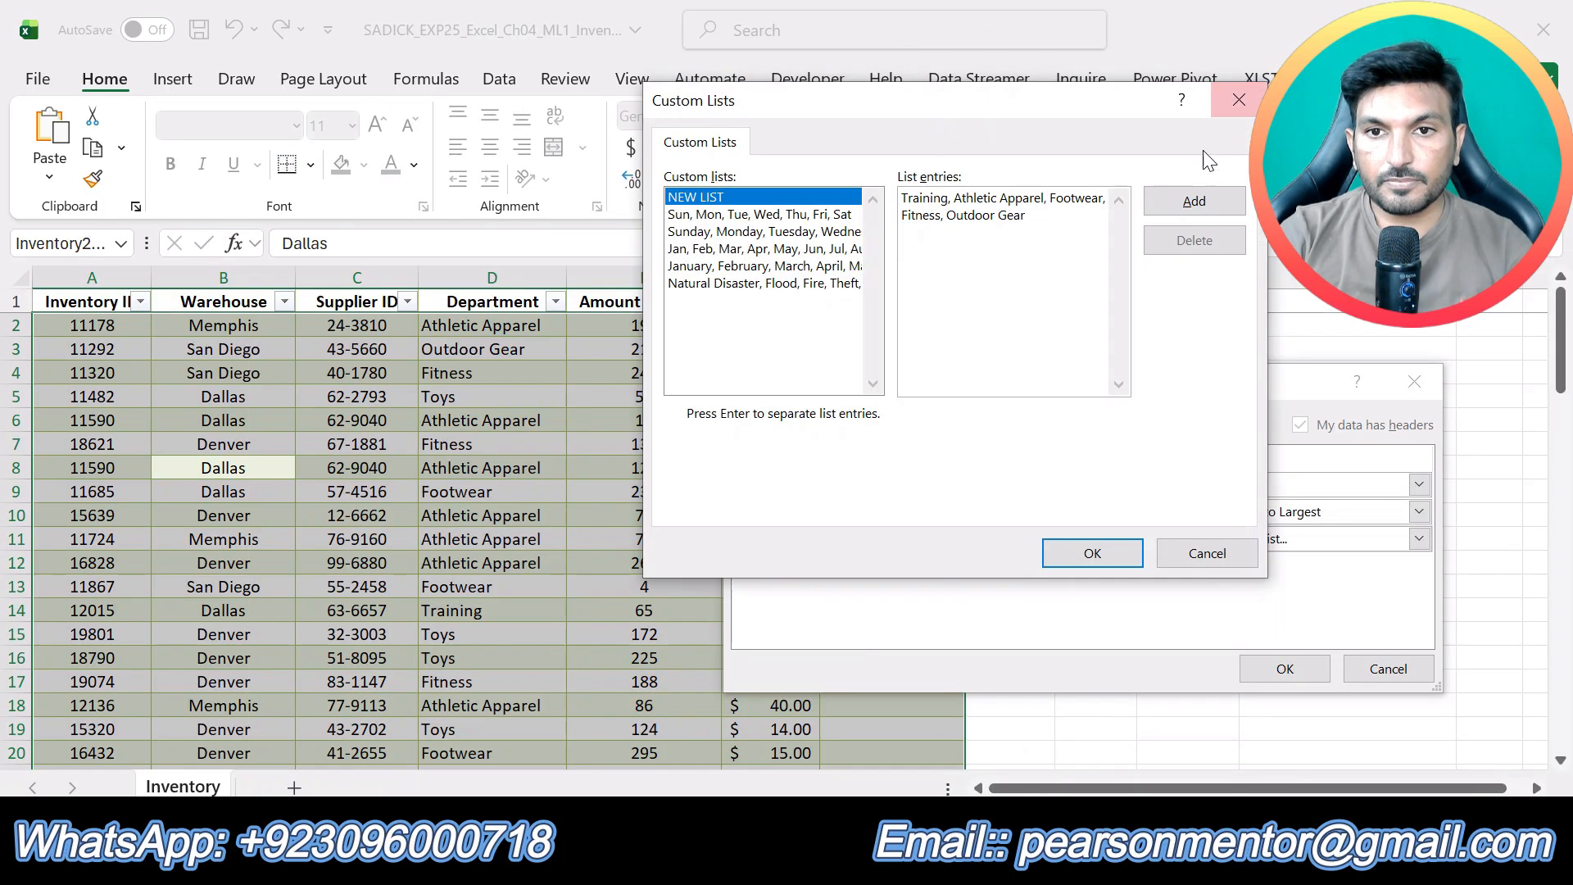
pyautogui.write(', Toys')
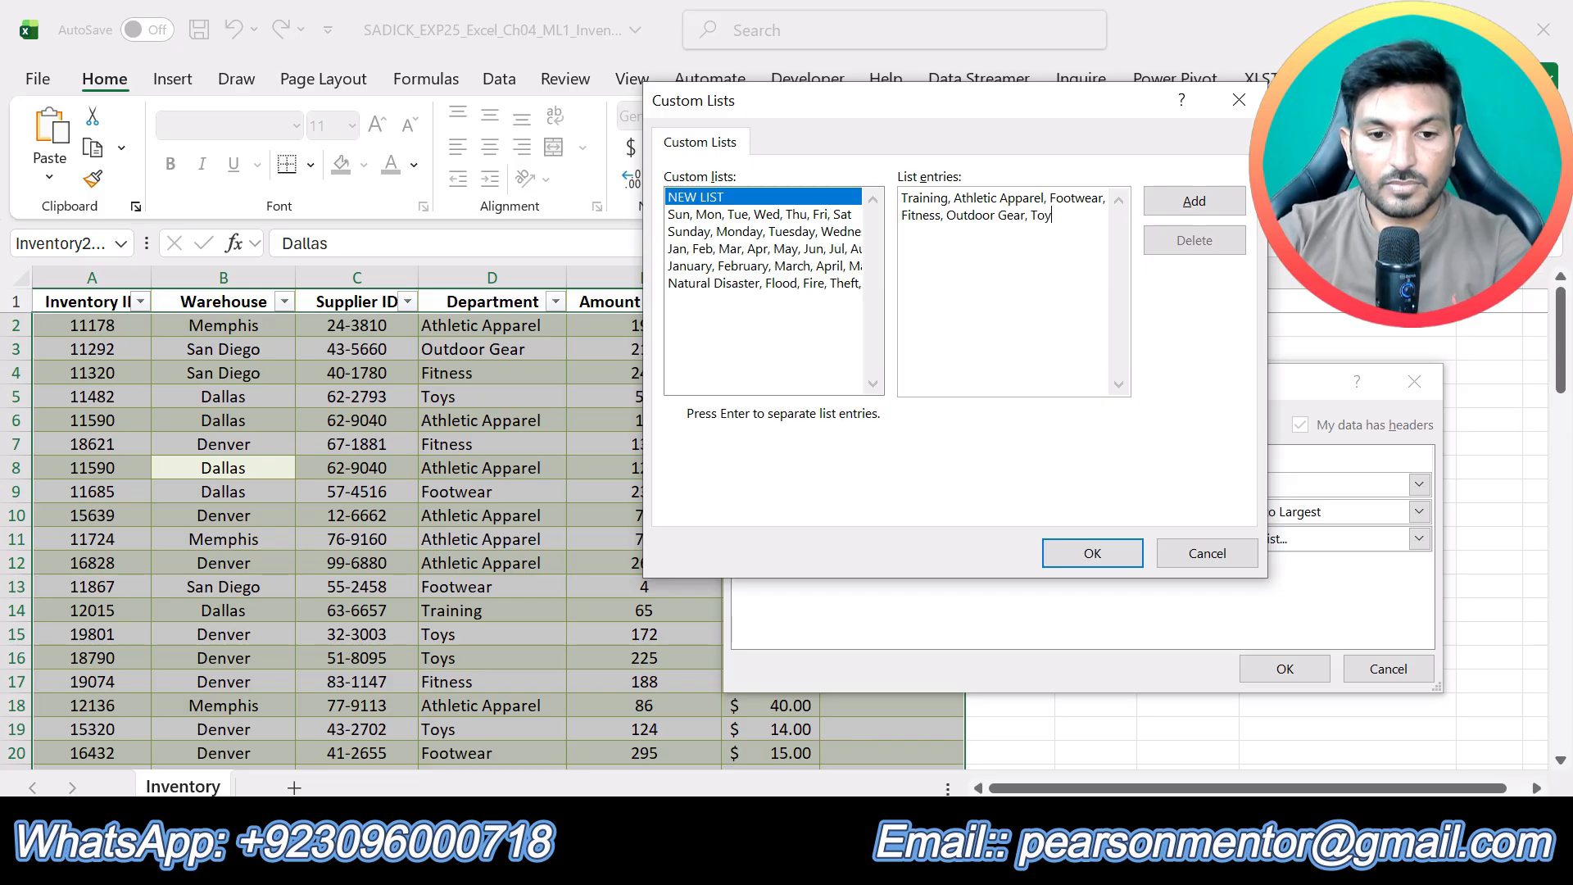
# Add the typed Department sequence as a custom list and apply the sort by Warehouse, Unit Price and that Department order
pyautogui.click(1194, 200)
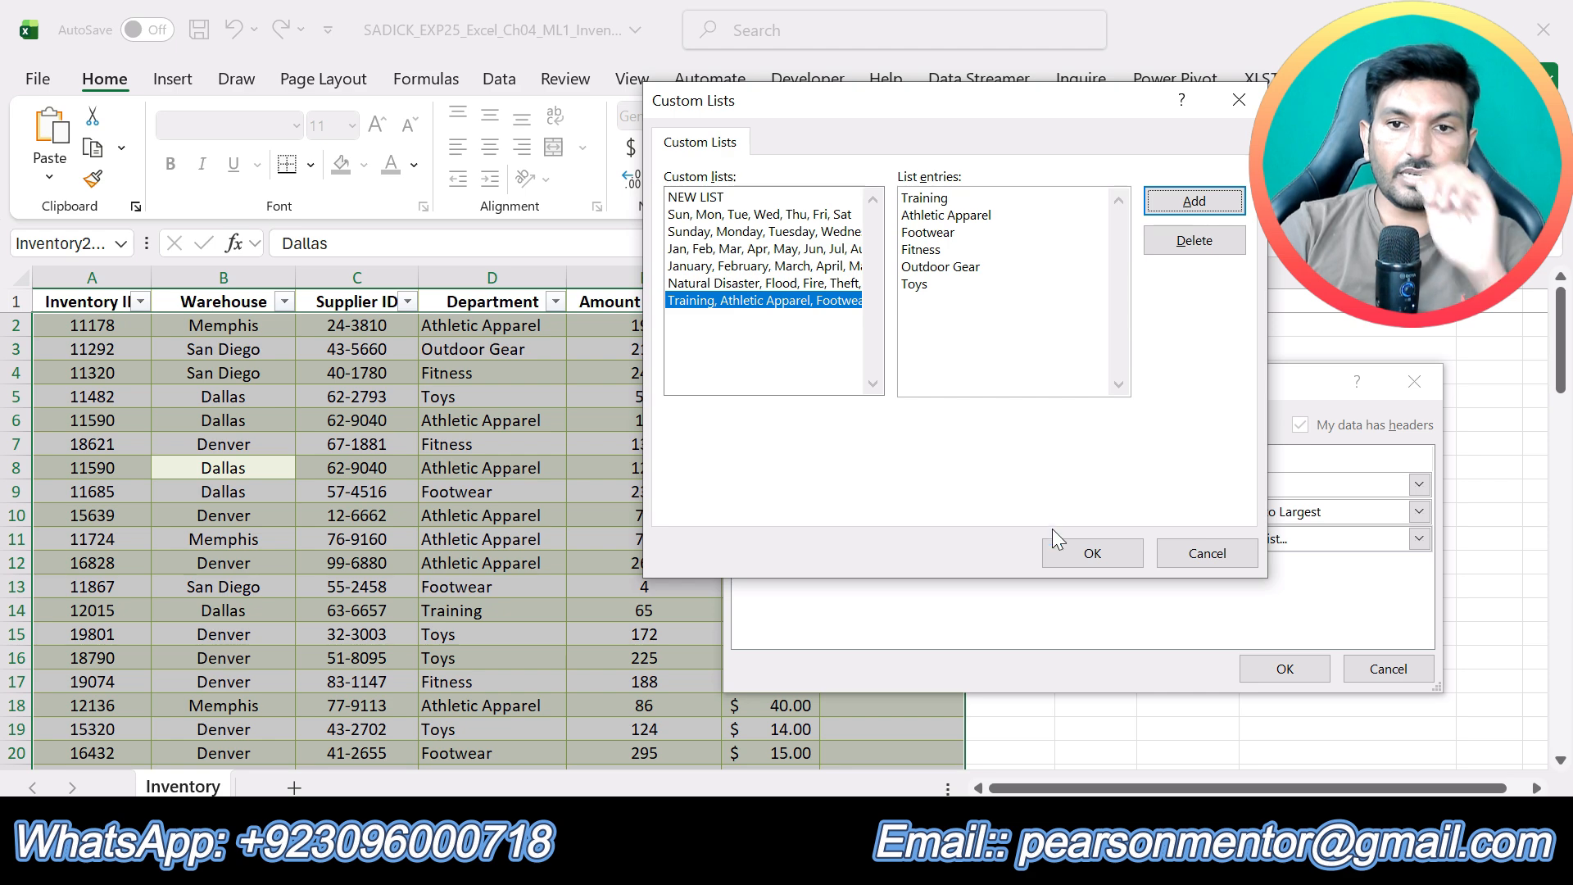
pyautogui.click(1076, 551)
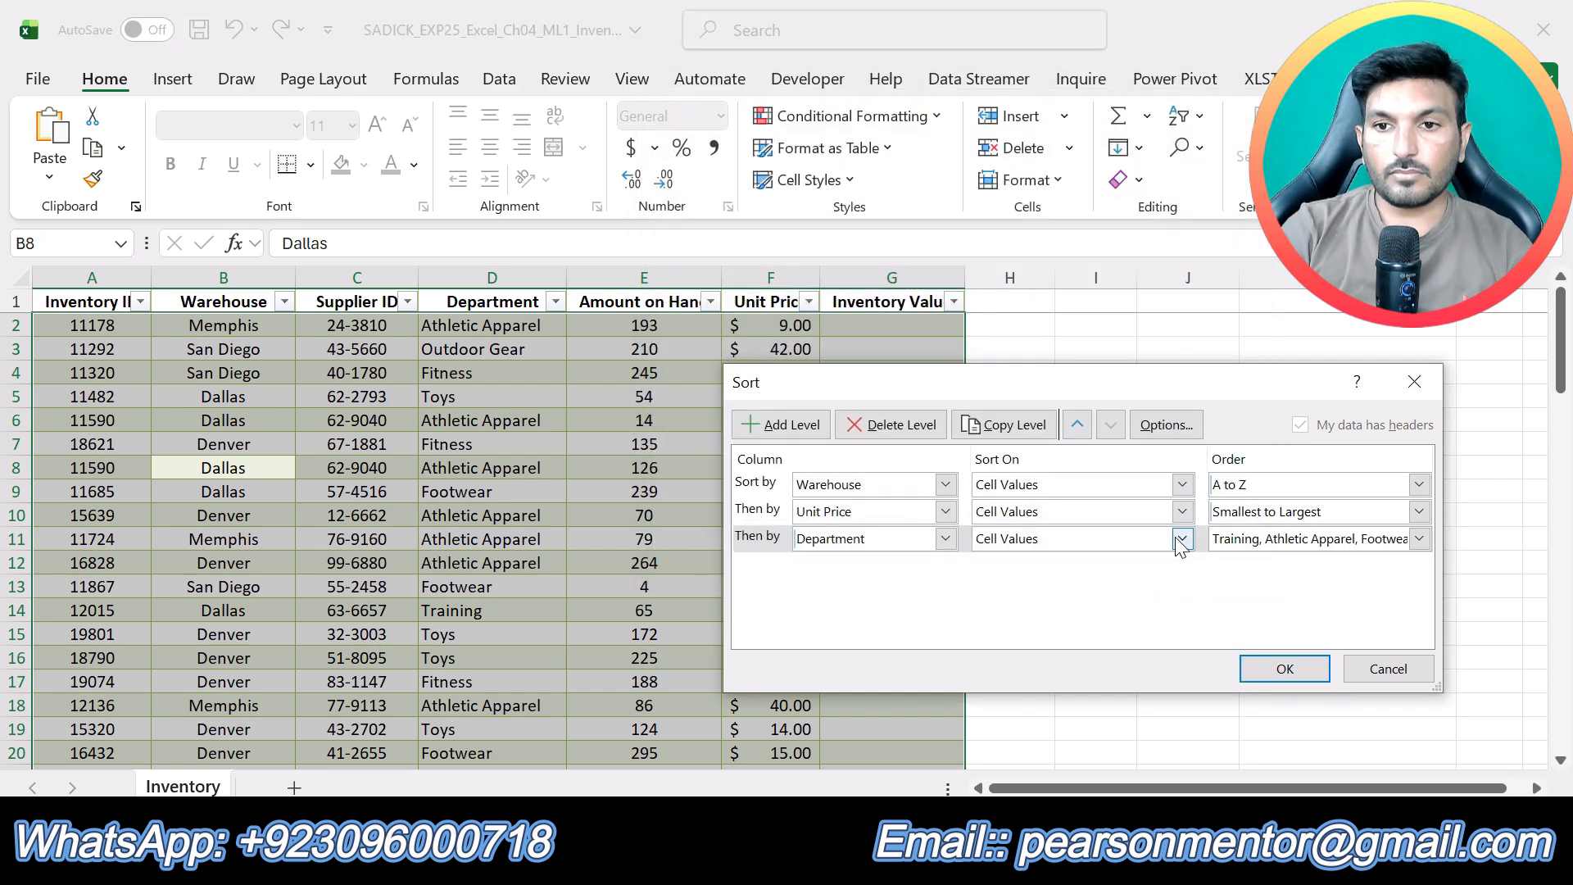
pyautogui.click(1284, 668)
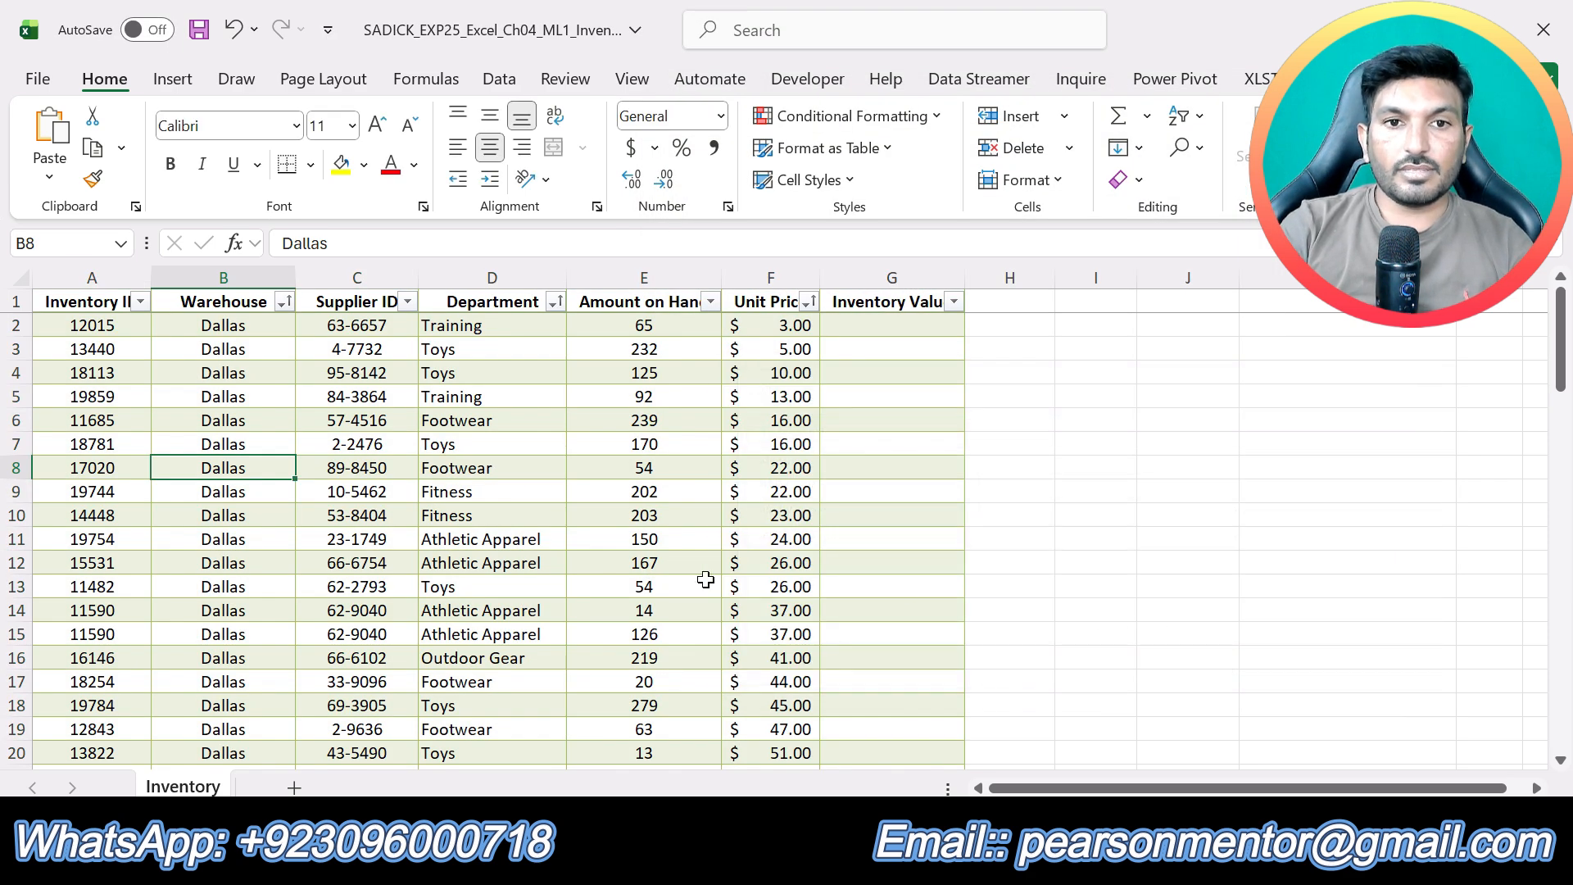
pyautogui.scroll(-8, 705, 579)
pyautogui.scroll(-5, 706, 579)
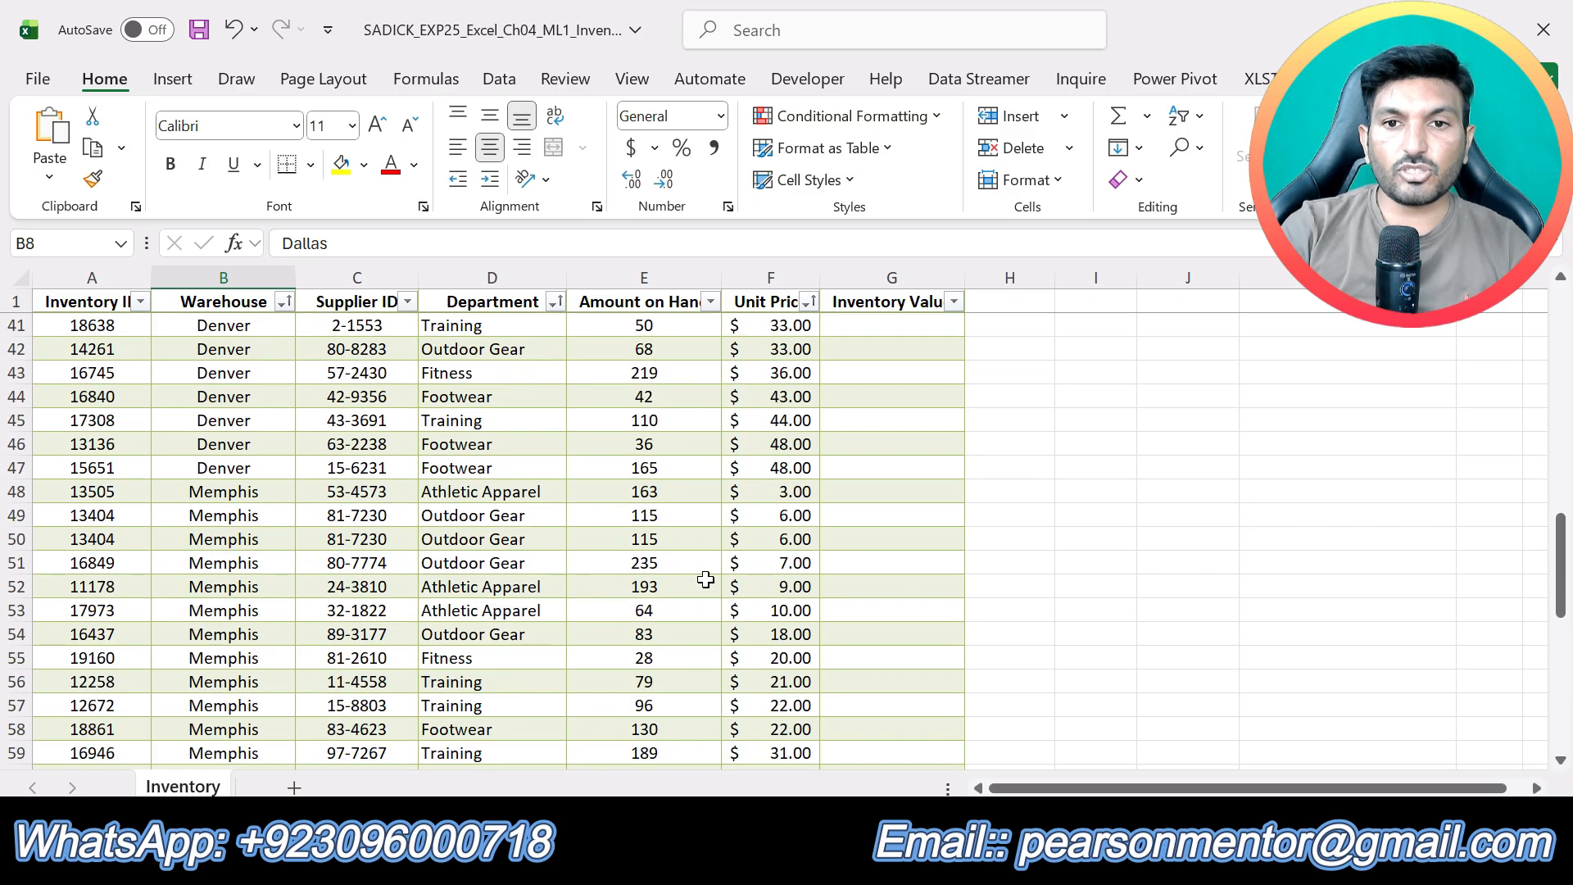
pyautogui.scroll(-6, 705, 579)
pyautogui.scroll(15, 705, 580)
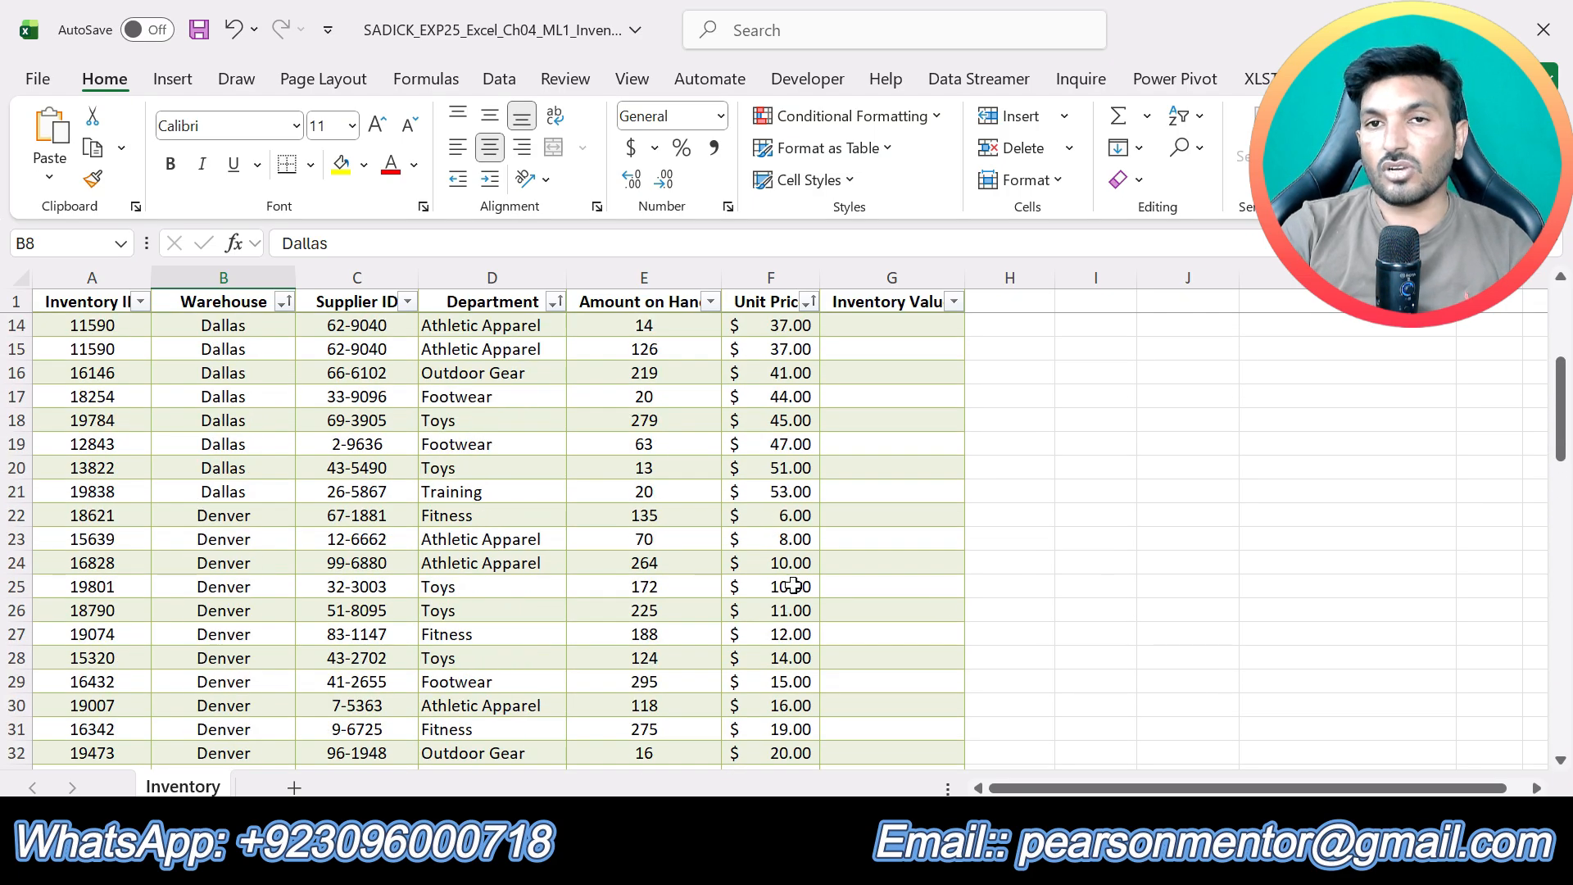
pyautogui.click(1136, 627)
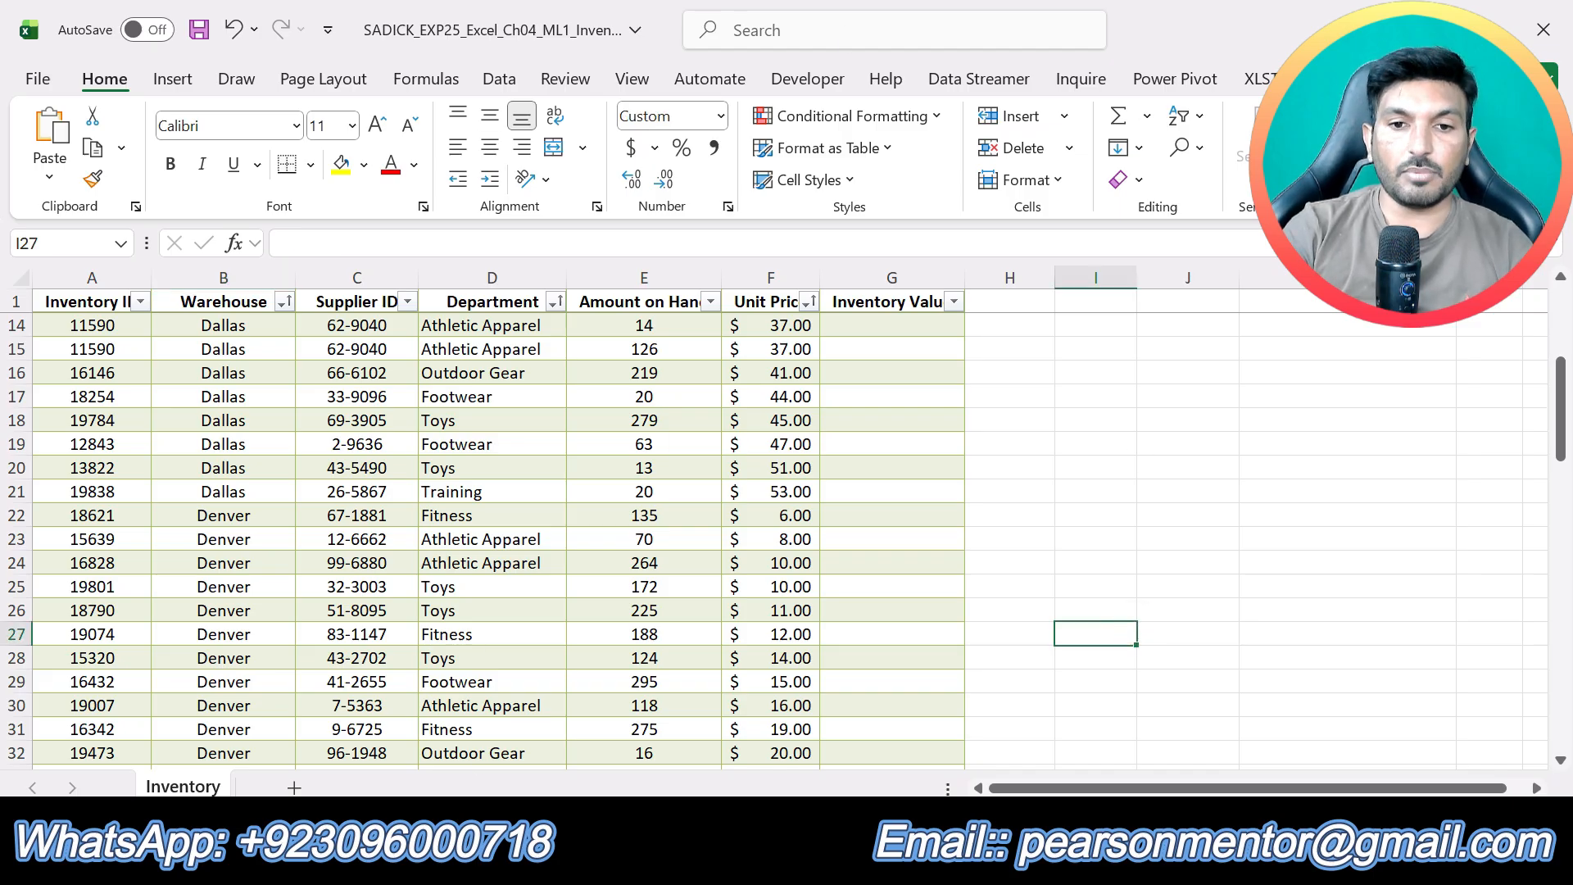
# Switch to the Word instructions, undo the highlighting on instruction 5 and highlight instruction 6 about duplicate records in yellow
pyautogui.hotkey('alt', 'Tab')
pyautogui.scroll(-6, 786, 525)
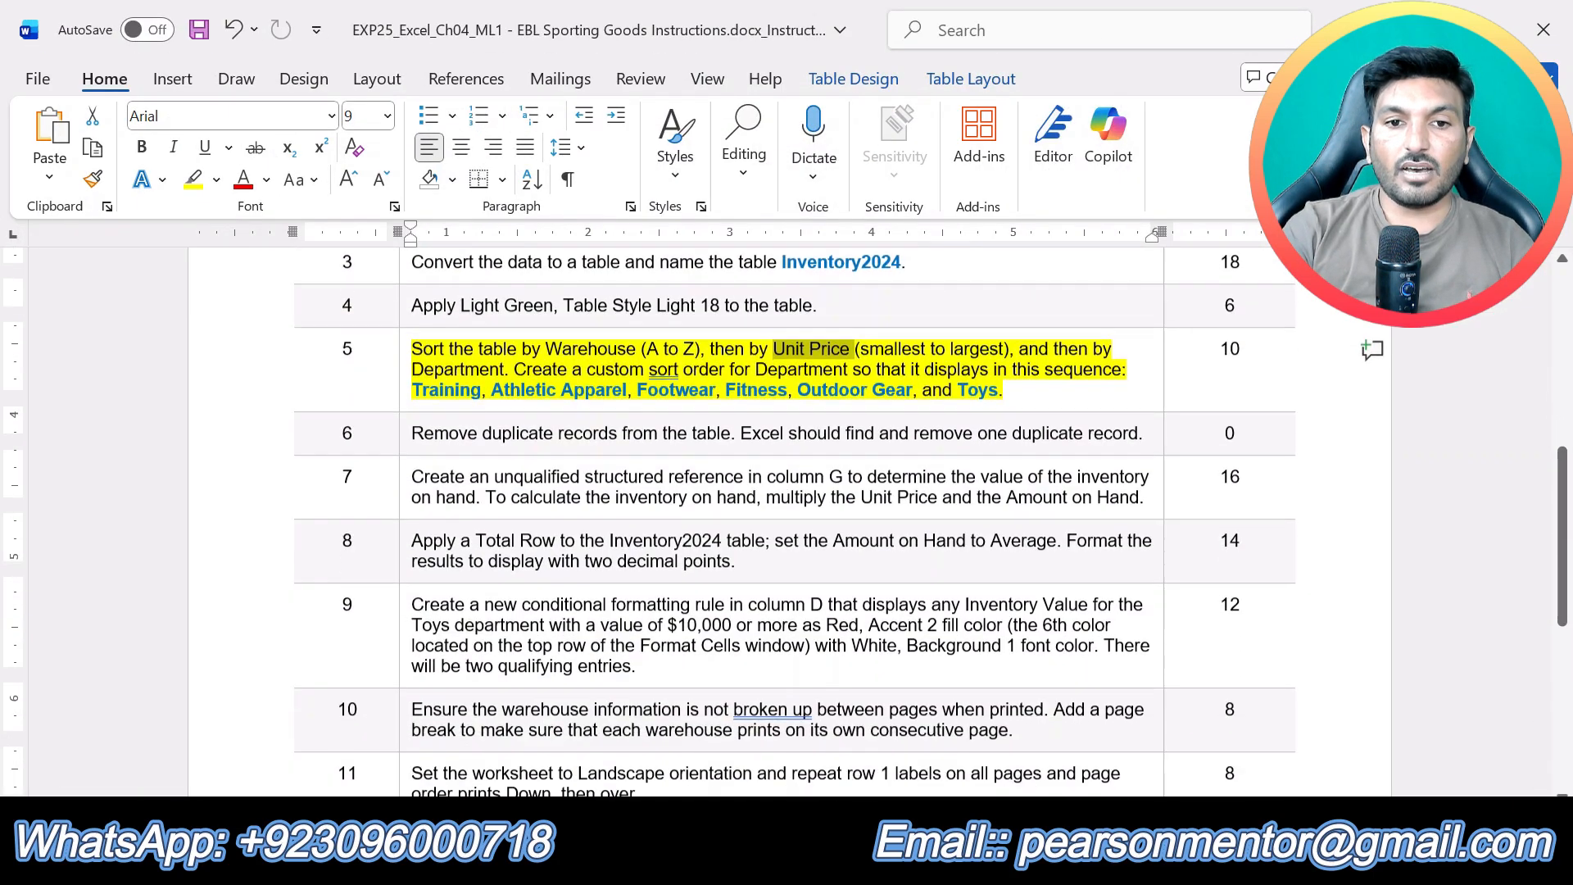
pyautogui.scroll(5, 786, 524)
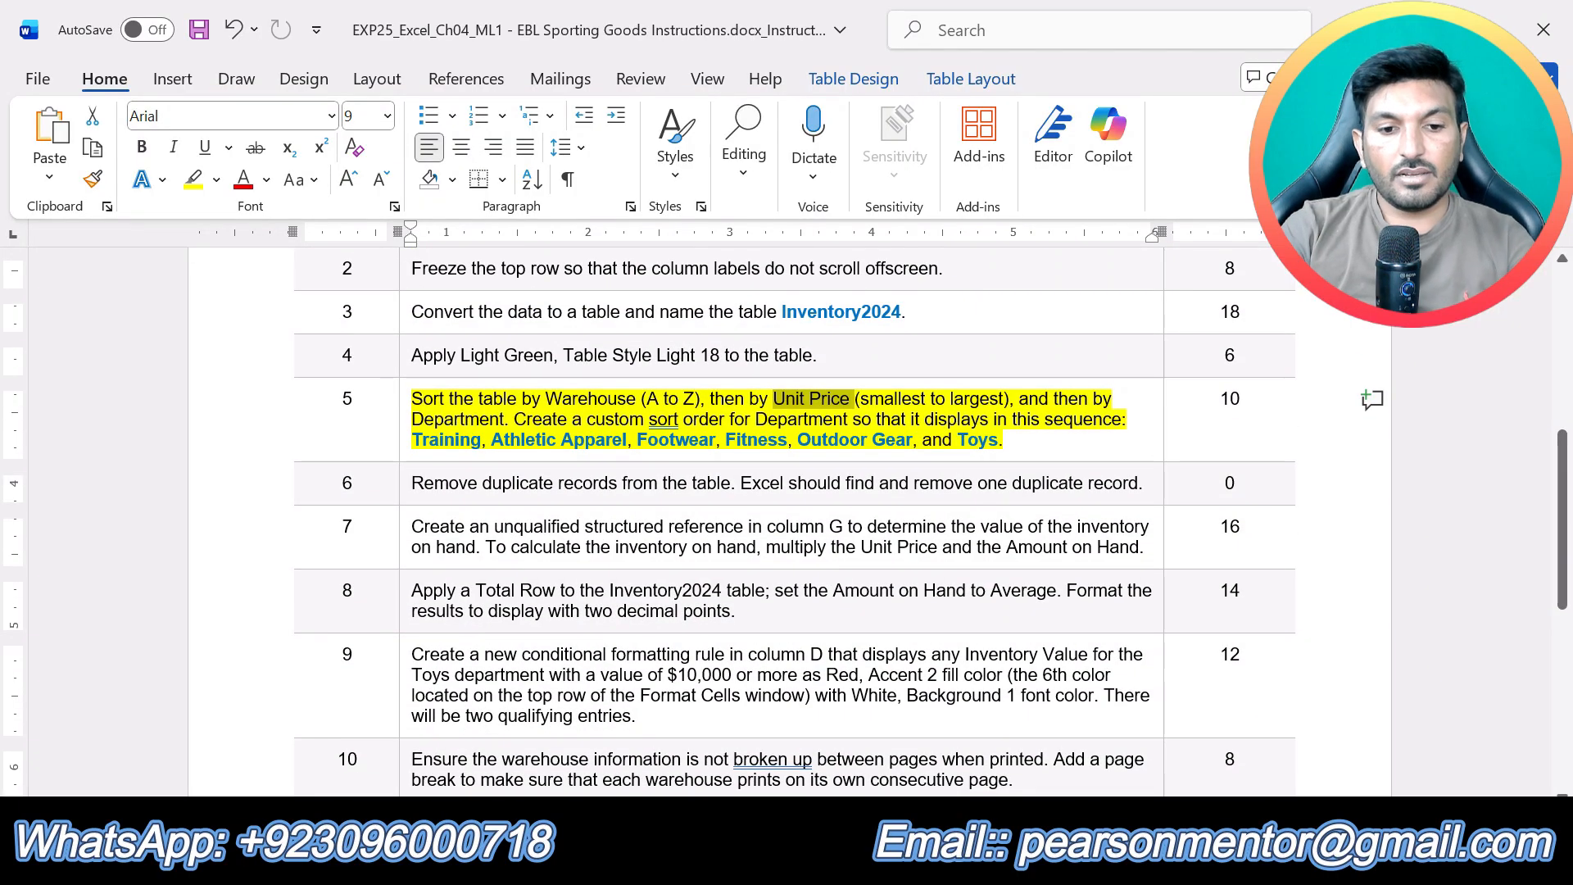
pyautogui.hotkey('ctrl', 'z')
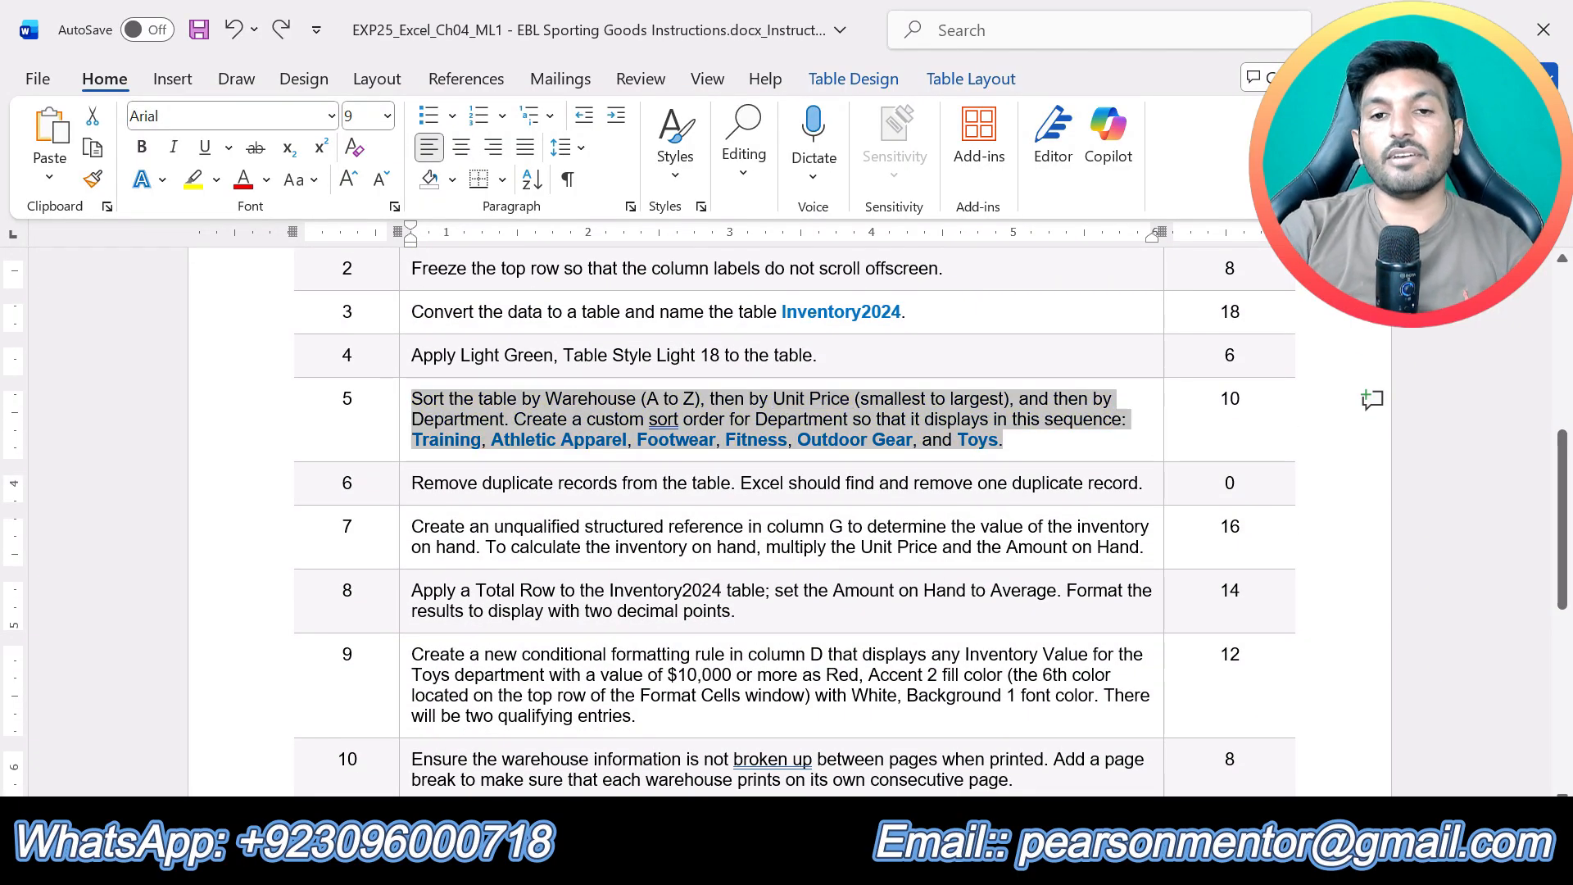
pyautogui.moveTo(1145, 485)
pyautogui.mouseDown()
pyautogui.moveTo(311, 483)
pyautogui.moveTo(406, 484)
pyautogui.mouseUp()
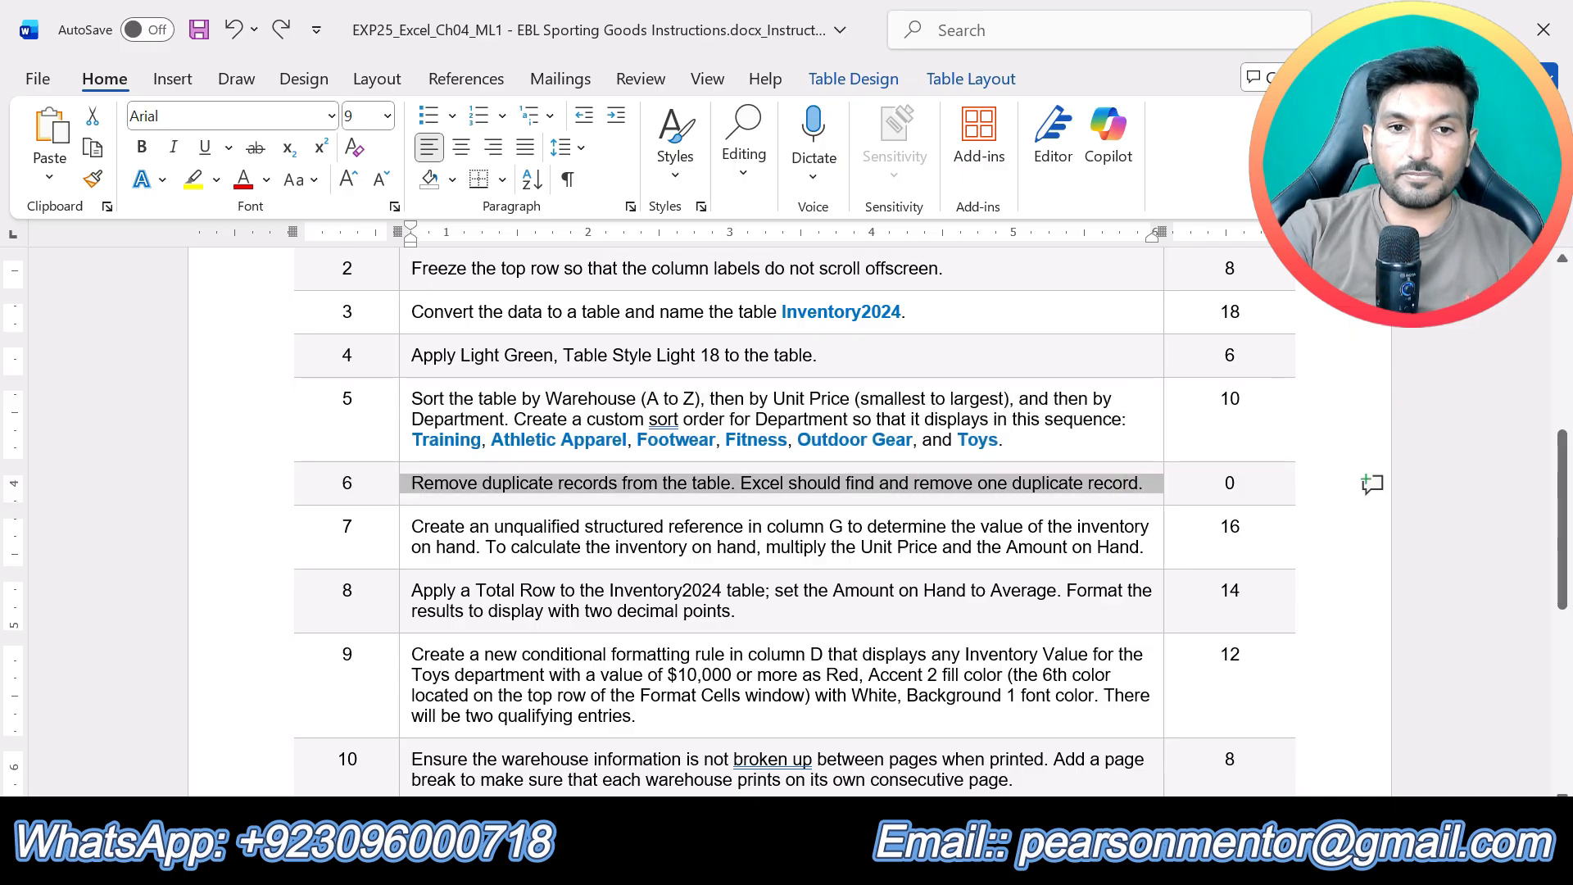
pyautogui.click(534, 444)
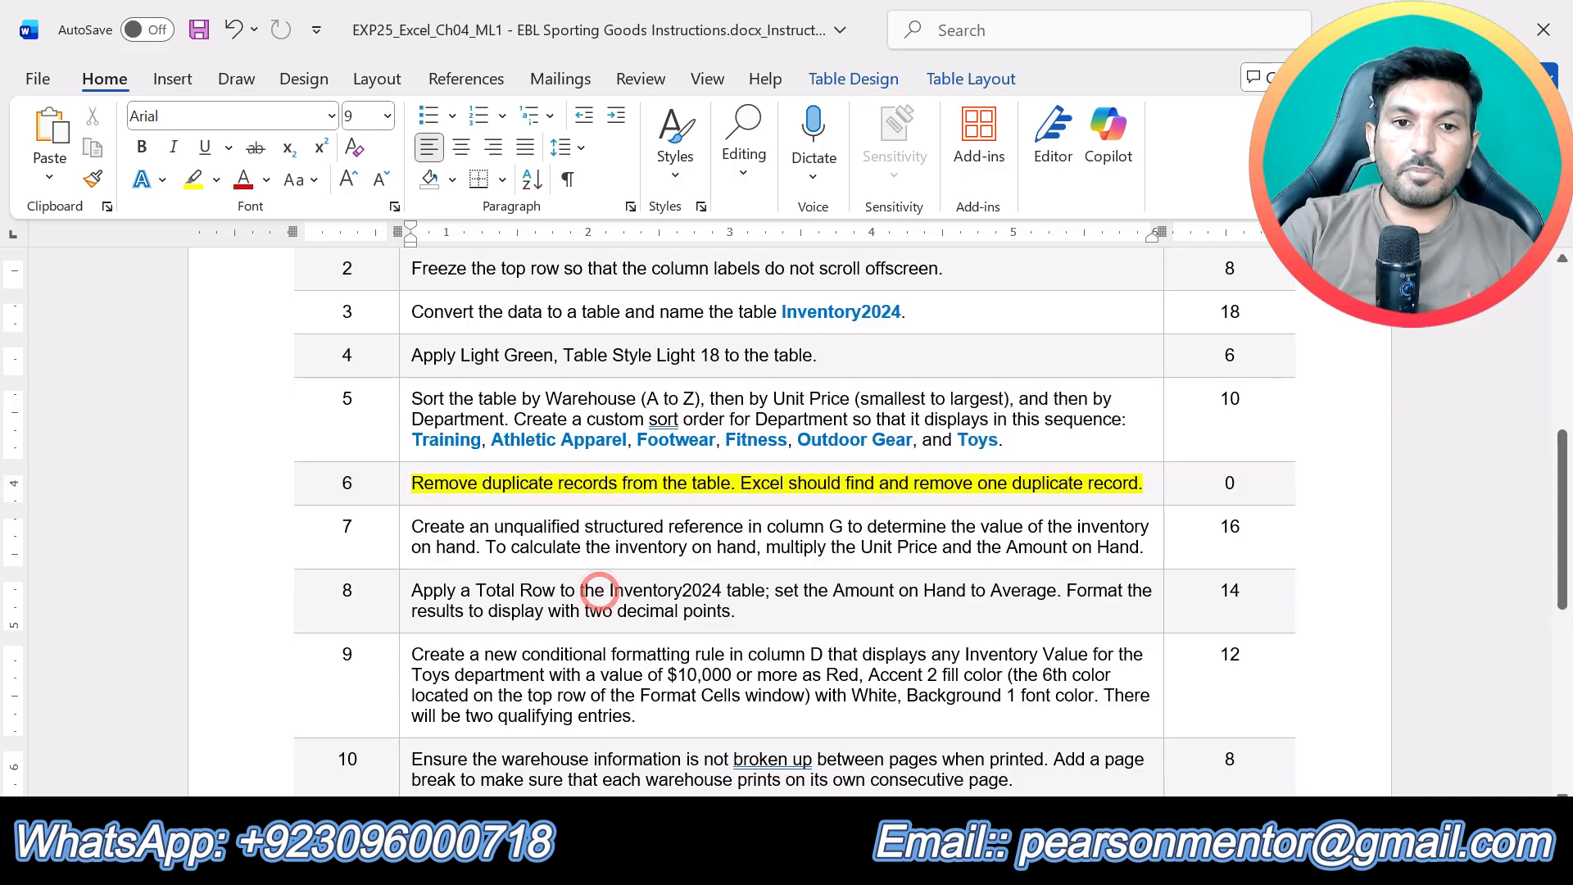
pyautogui.scroll(-3, 602, 586)
pyautogui.scroll(2, 606, 521)
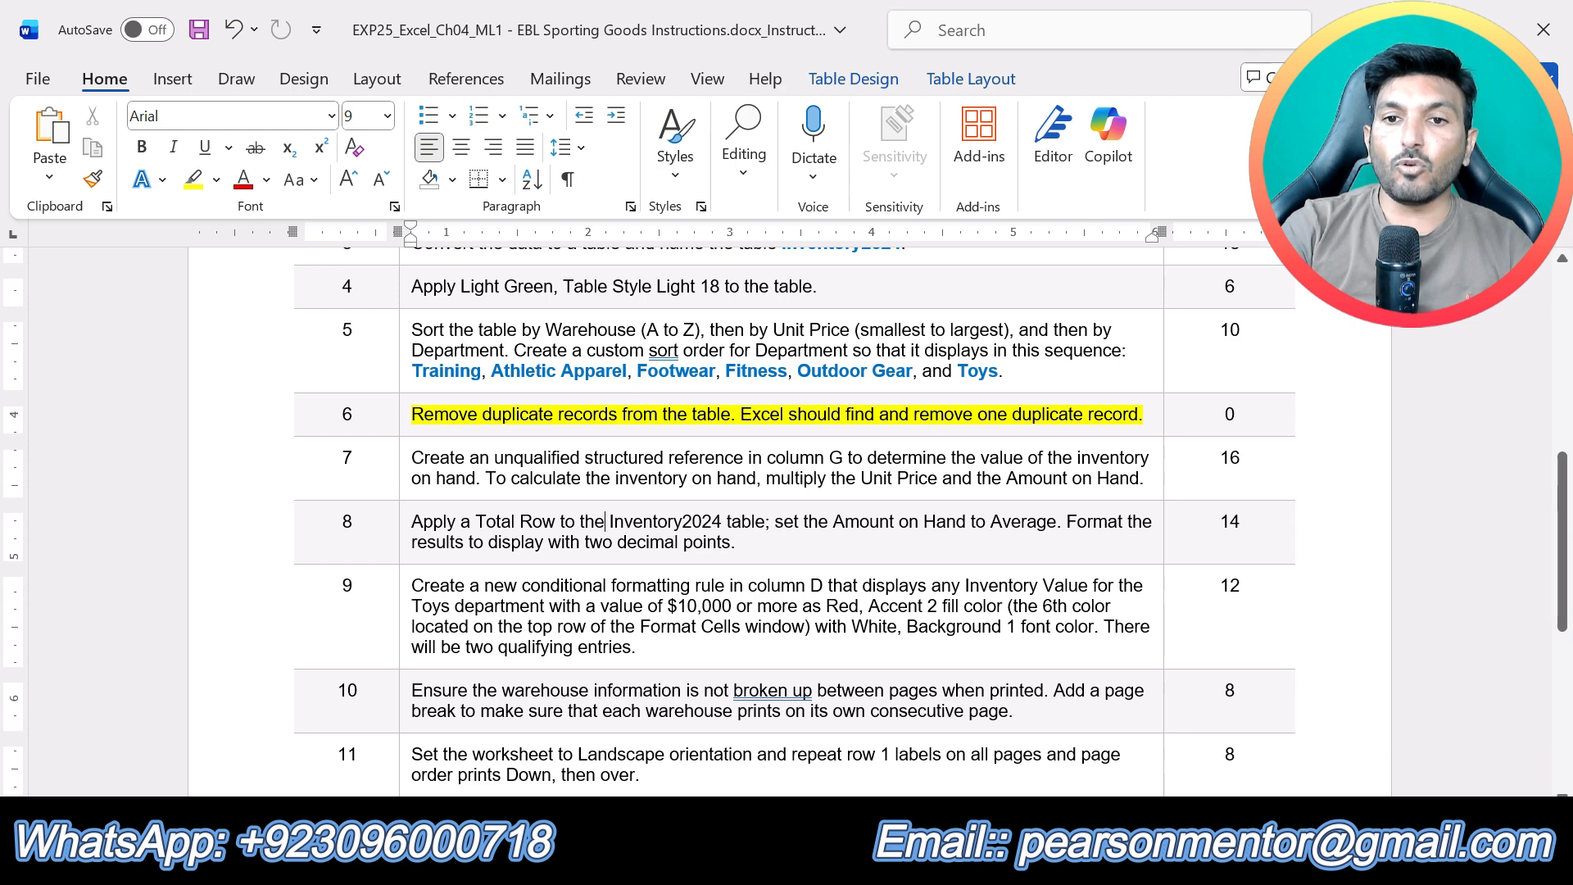
# Switch to Excel and remove duplicate records from the Inventory2024 table, comparing all columns
pyautogui.click(744, 856)
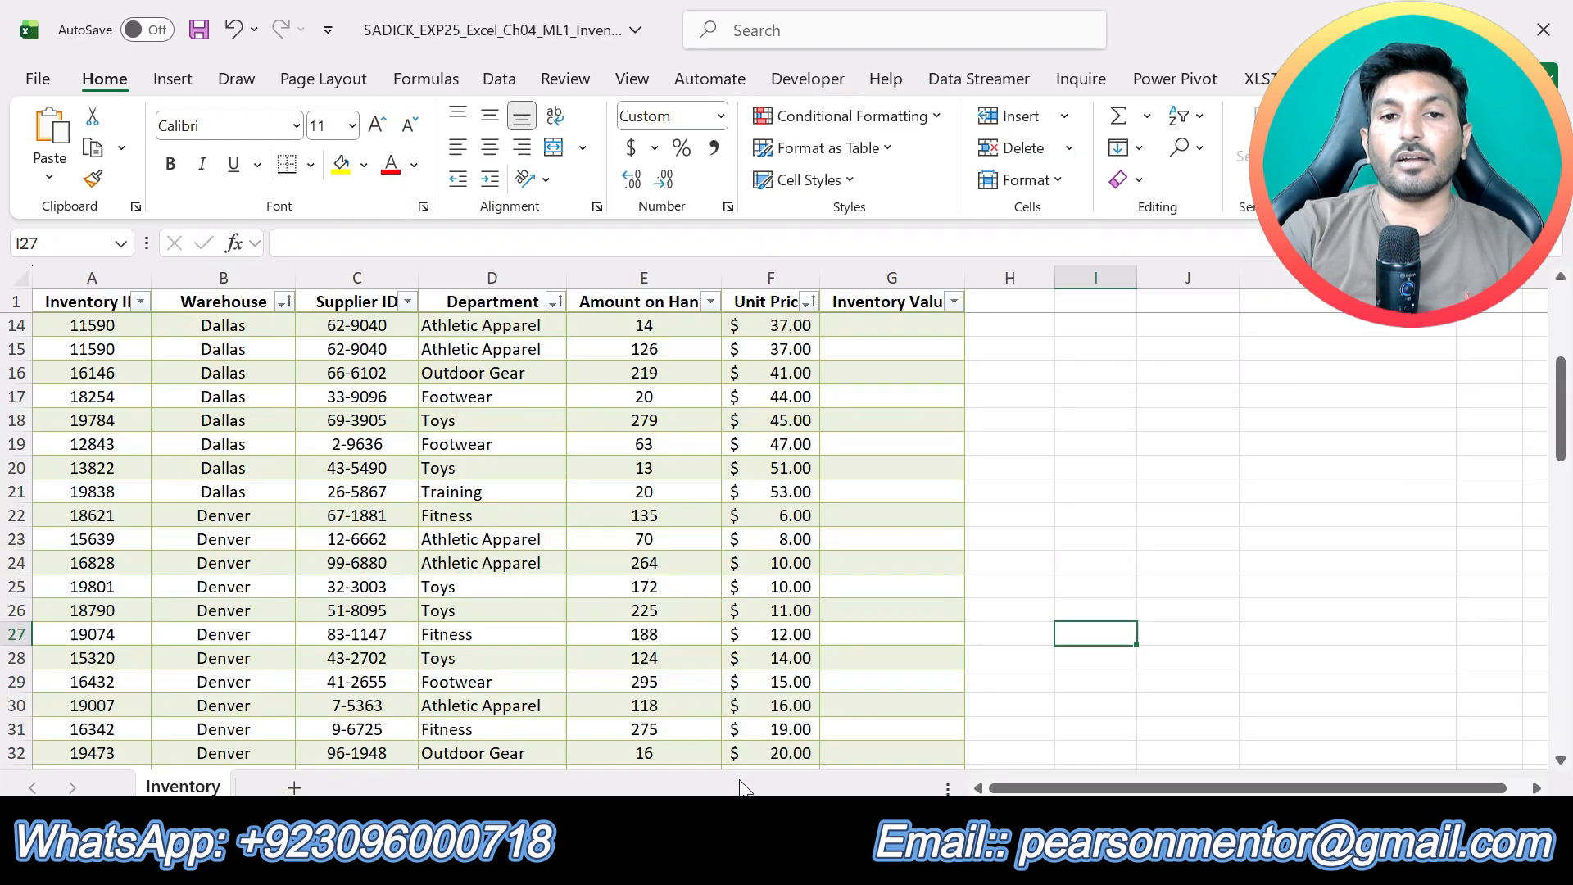
pyautogui.click(206, 470)
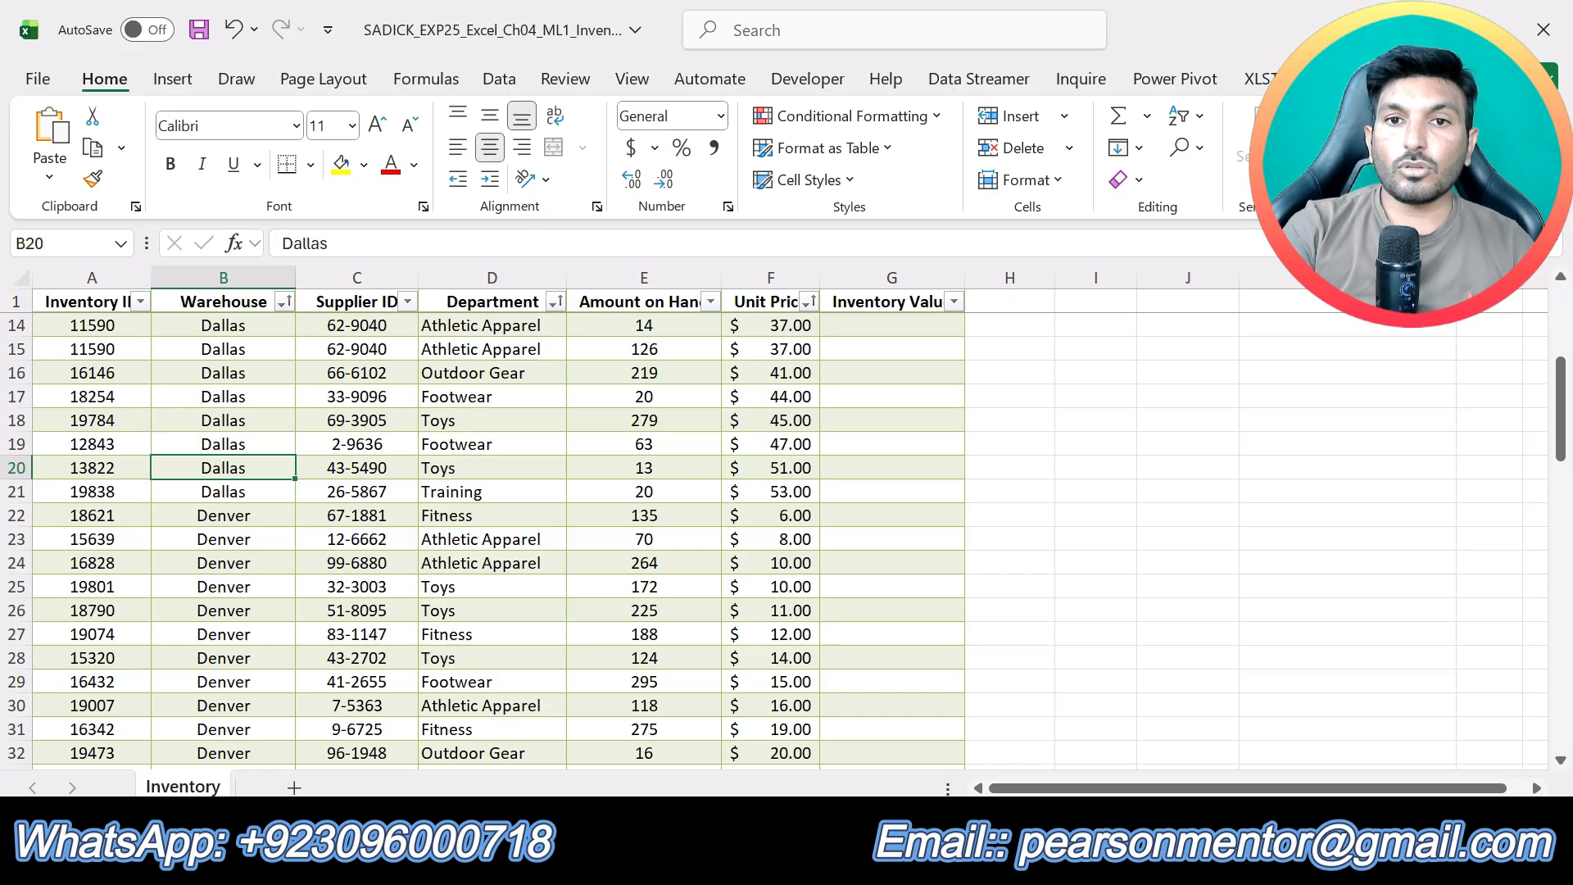
pyautogui.click(1370, 80)
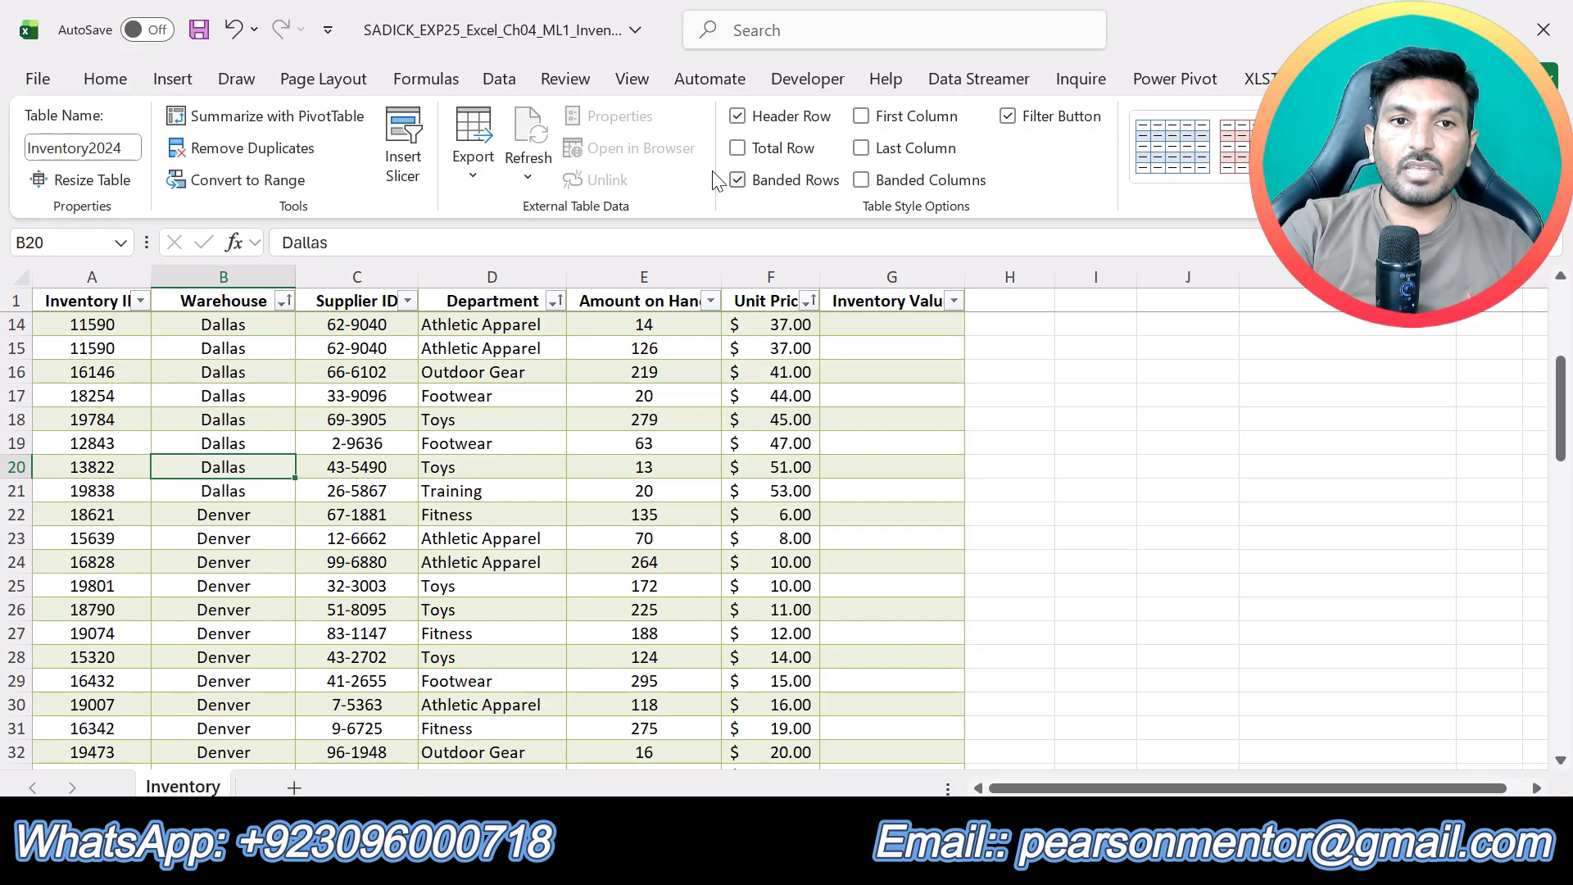
pyautogui.click(271, 149)
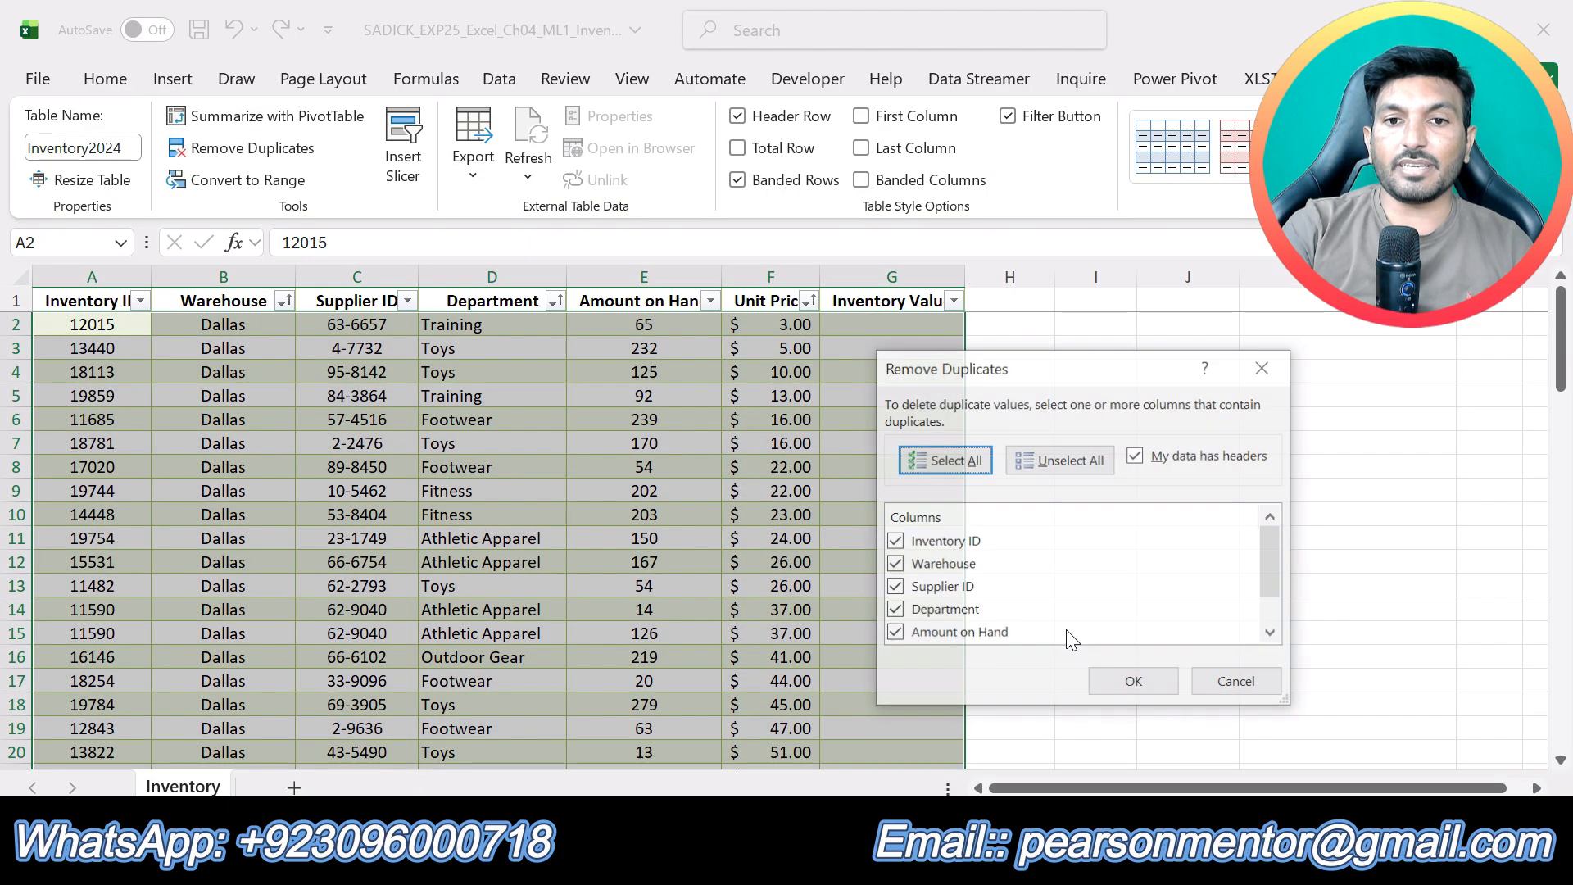
pyautogui.click(1131, 681)
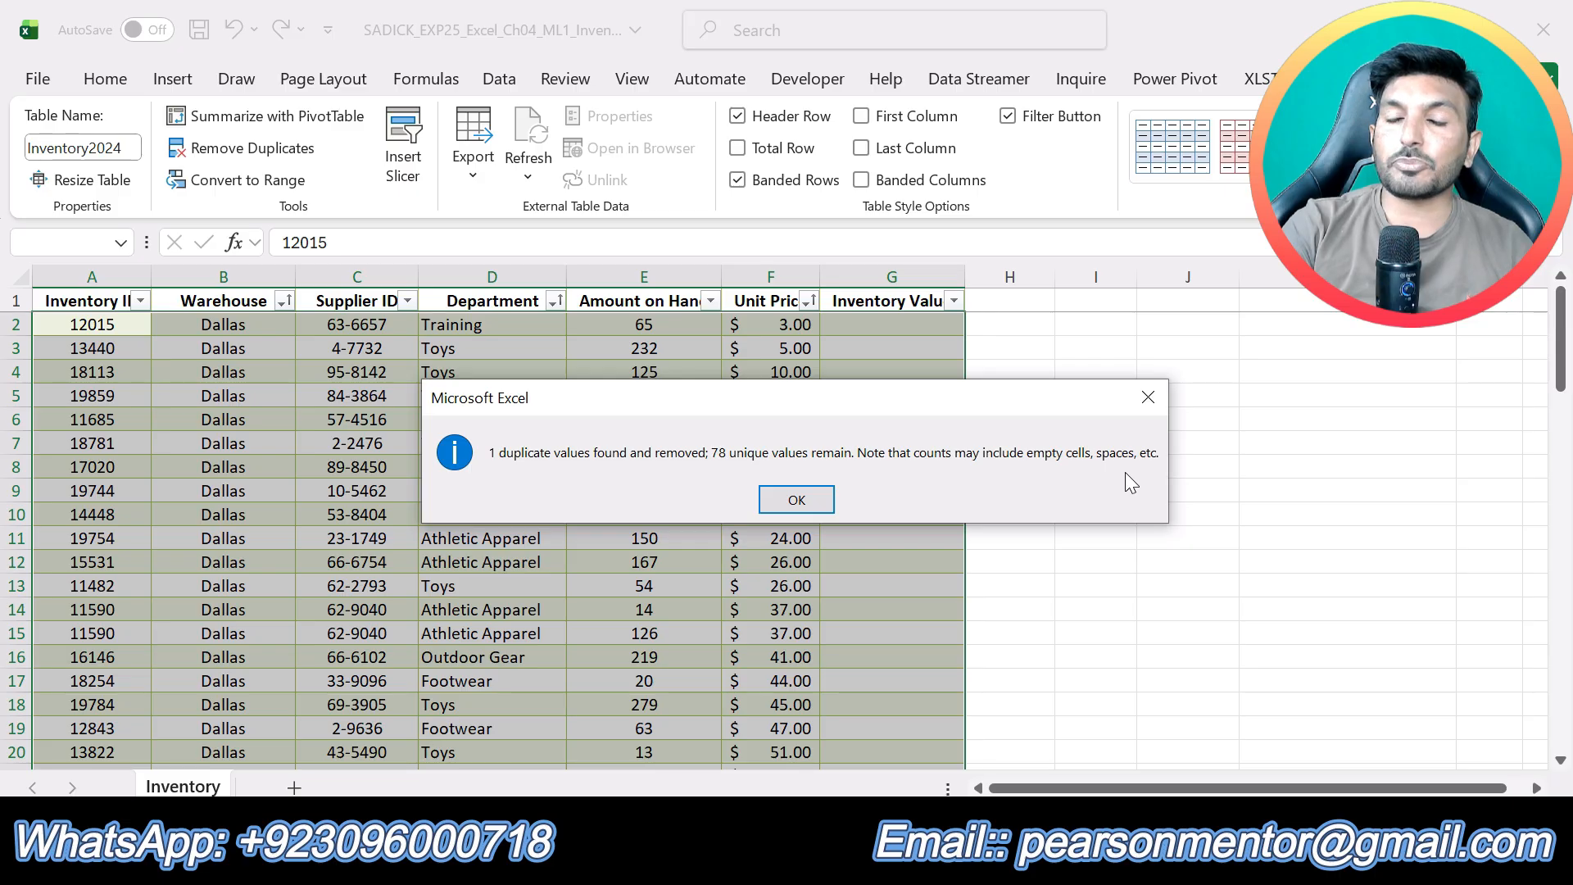
pyautogui.click(792, 497)
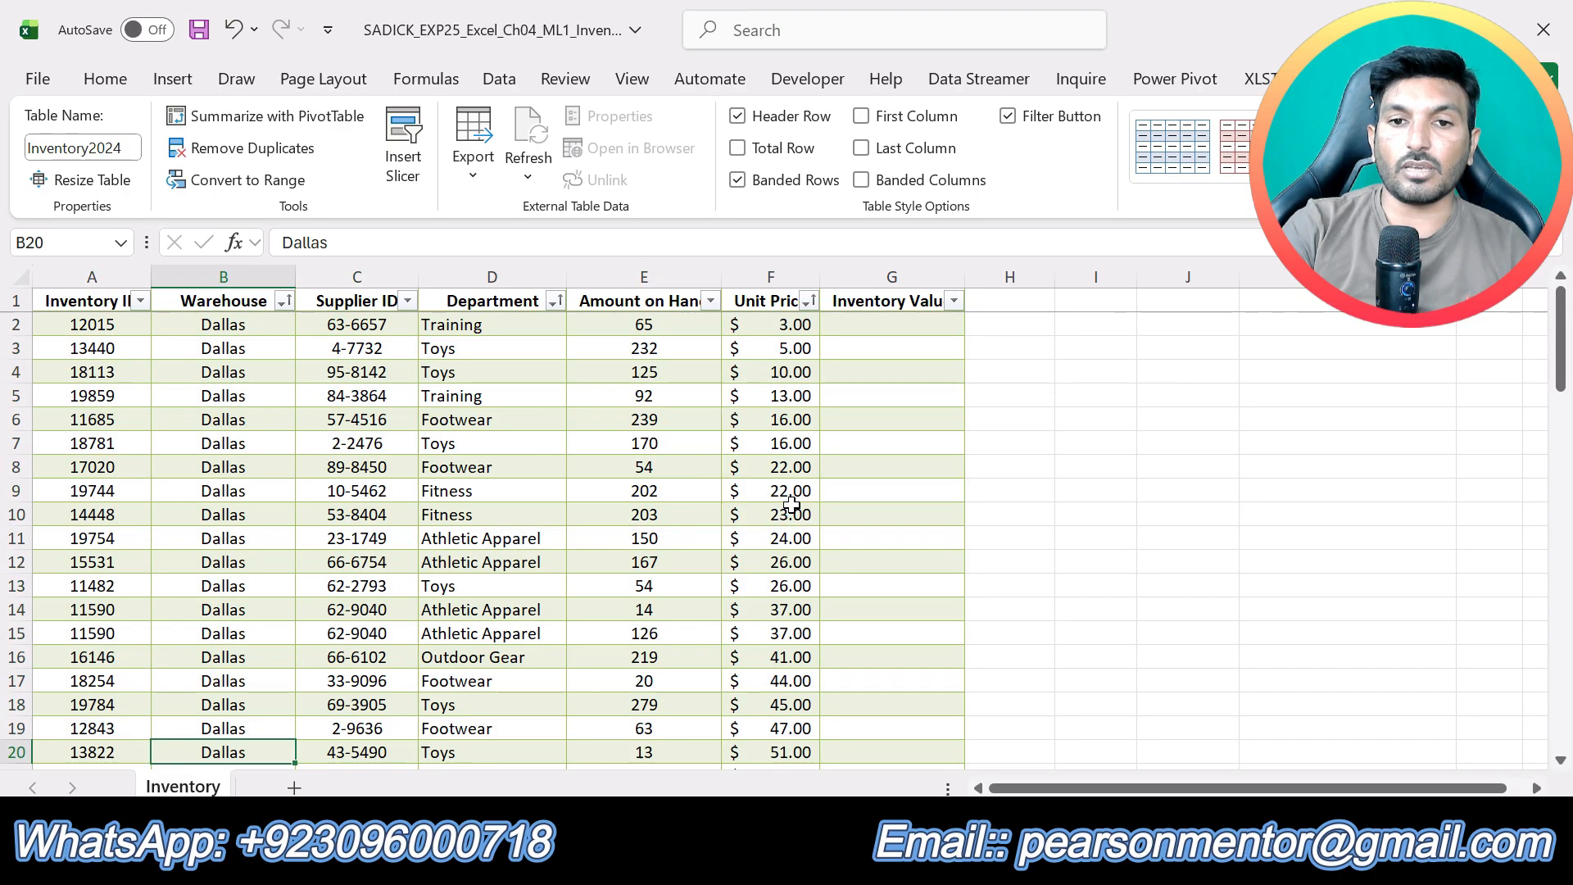
pyautogui.click(1129, 605)
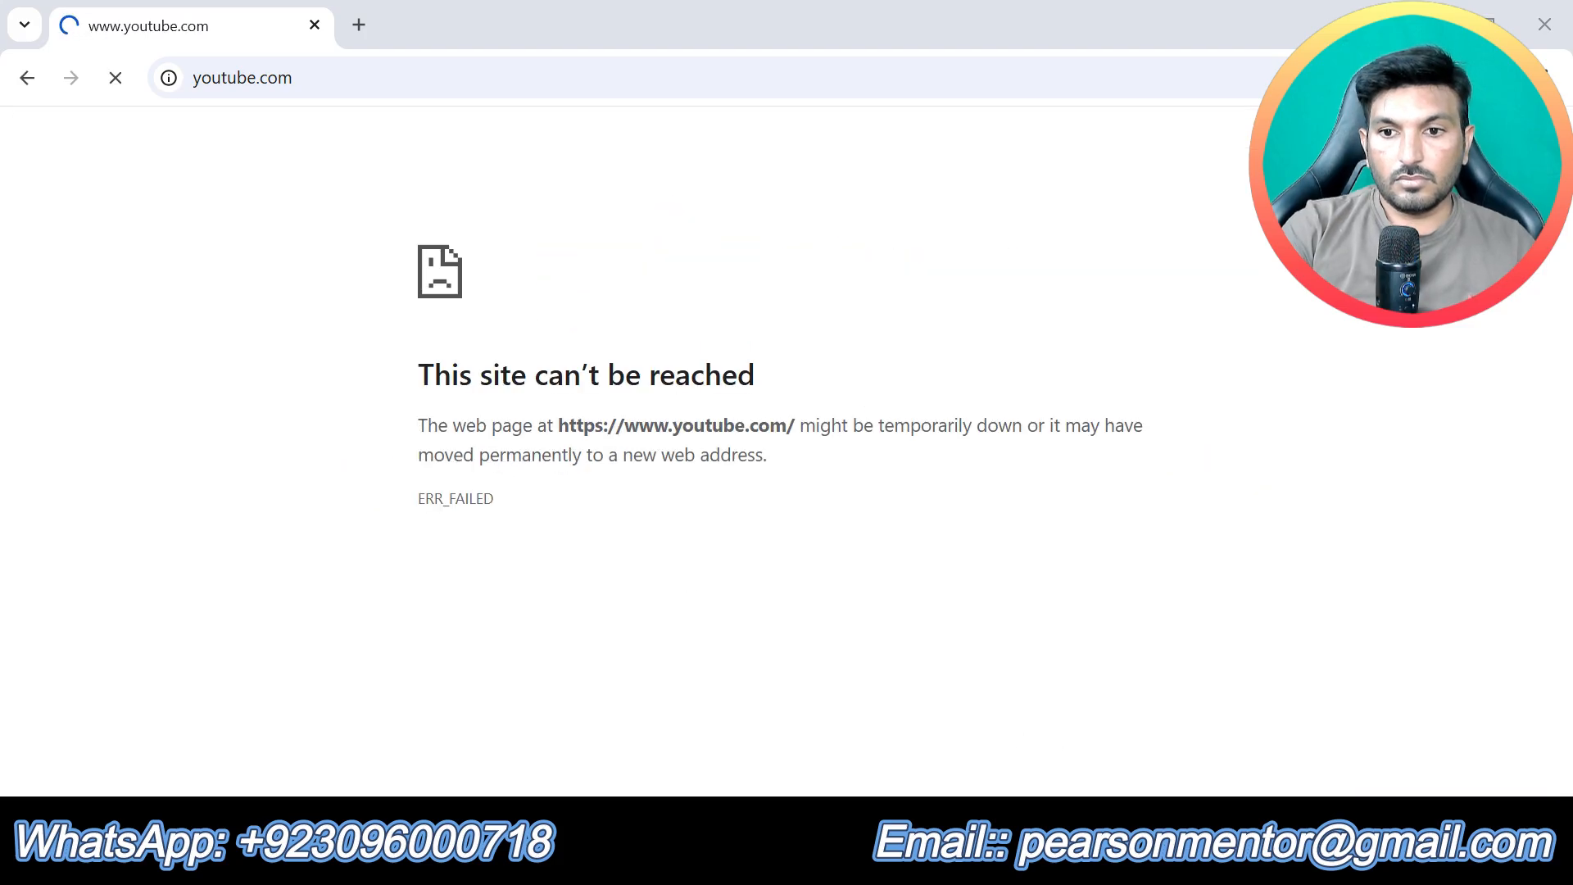
# Return to the Word instructions, undo the highlighting on instruction 6 and highlight instruction 7 about the structured reference in yellow
pyautogui.rightClick(1242, 862)
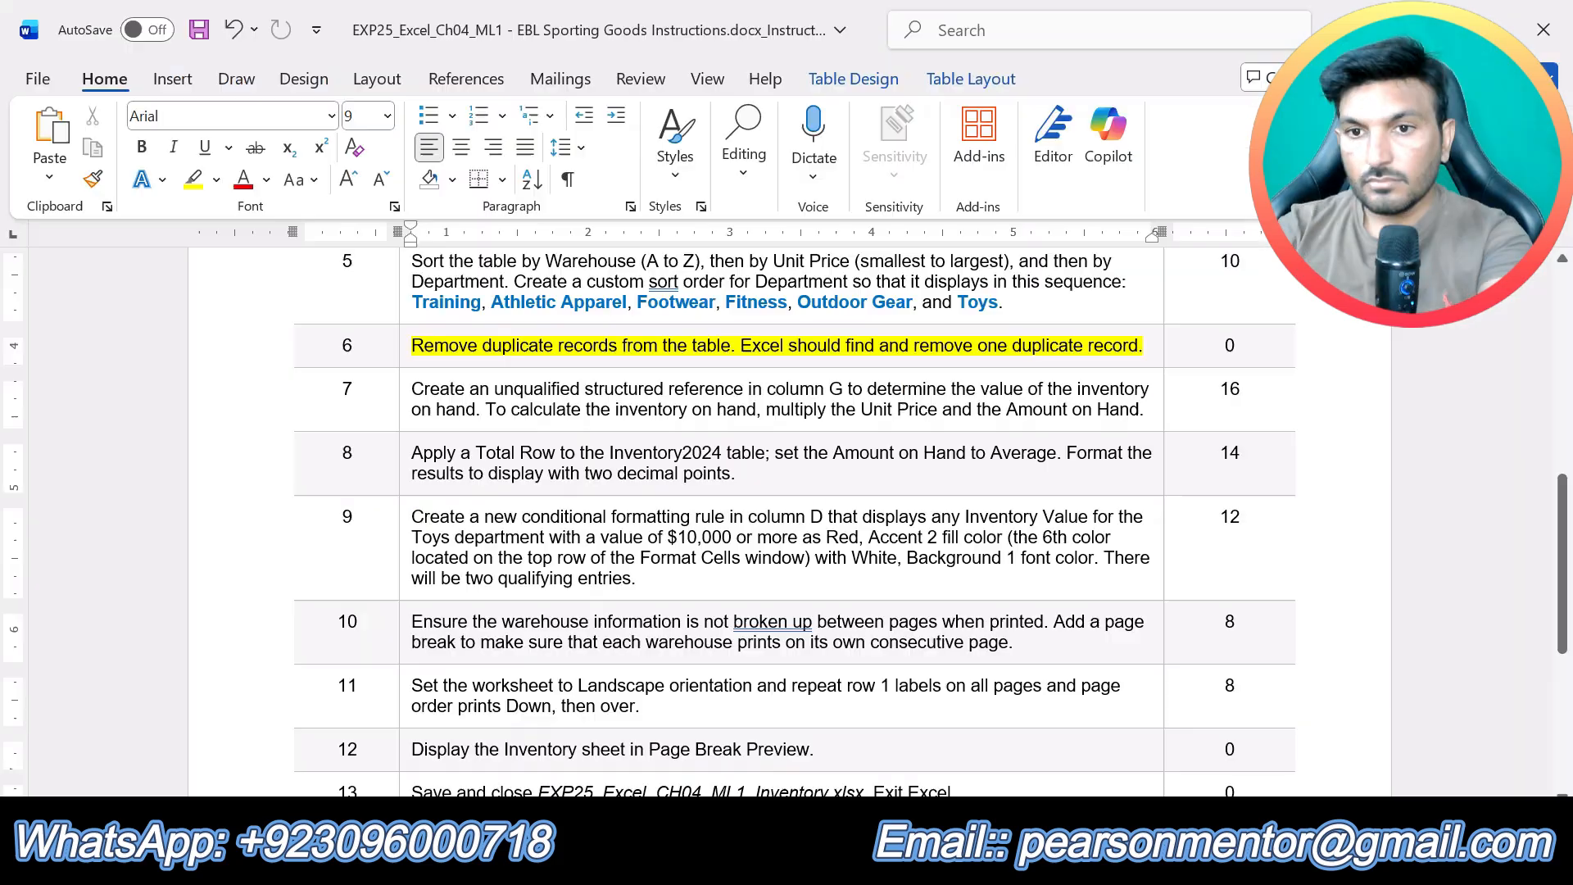
pyautogui.click(1146, 345)
pyautogui.hotkey('ctrl', 'z')
pyautogui.hotkey('ctrl', 'z')
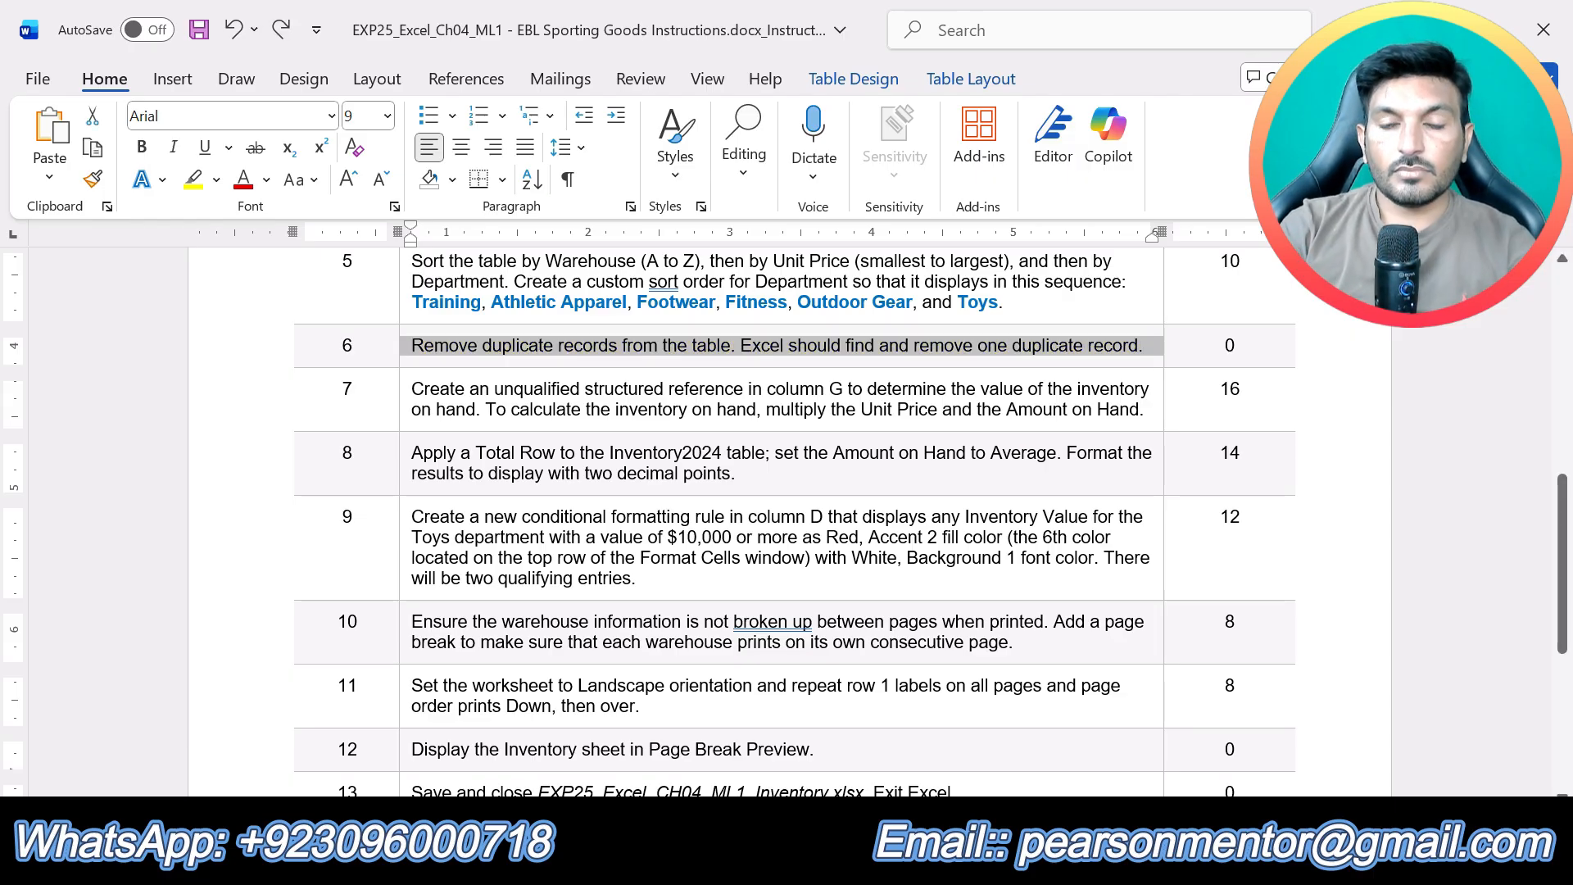
pyautogui.click(1019, 409)
pyautogui.moveTo(1146, 409); pyautogui.dragTo(412, 389)
pyautogui.click(517, 346)
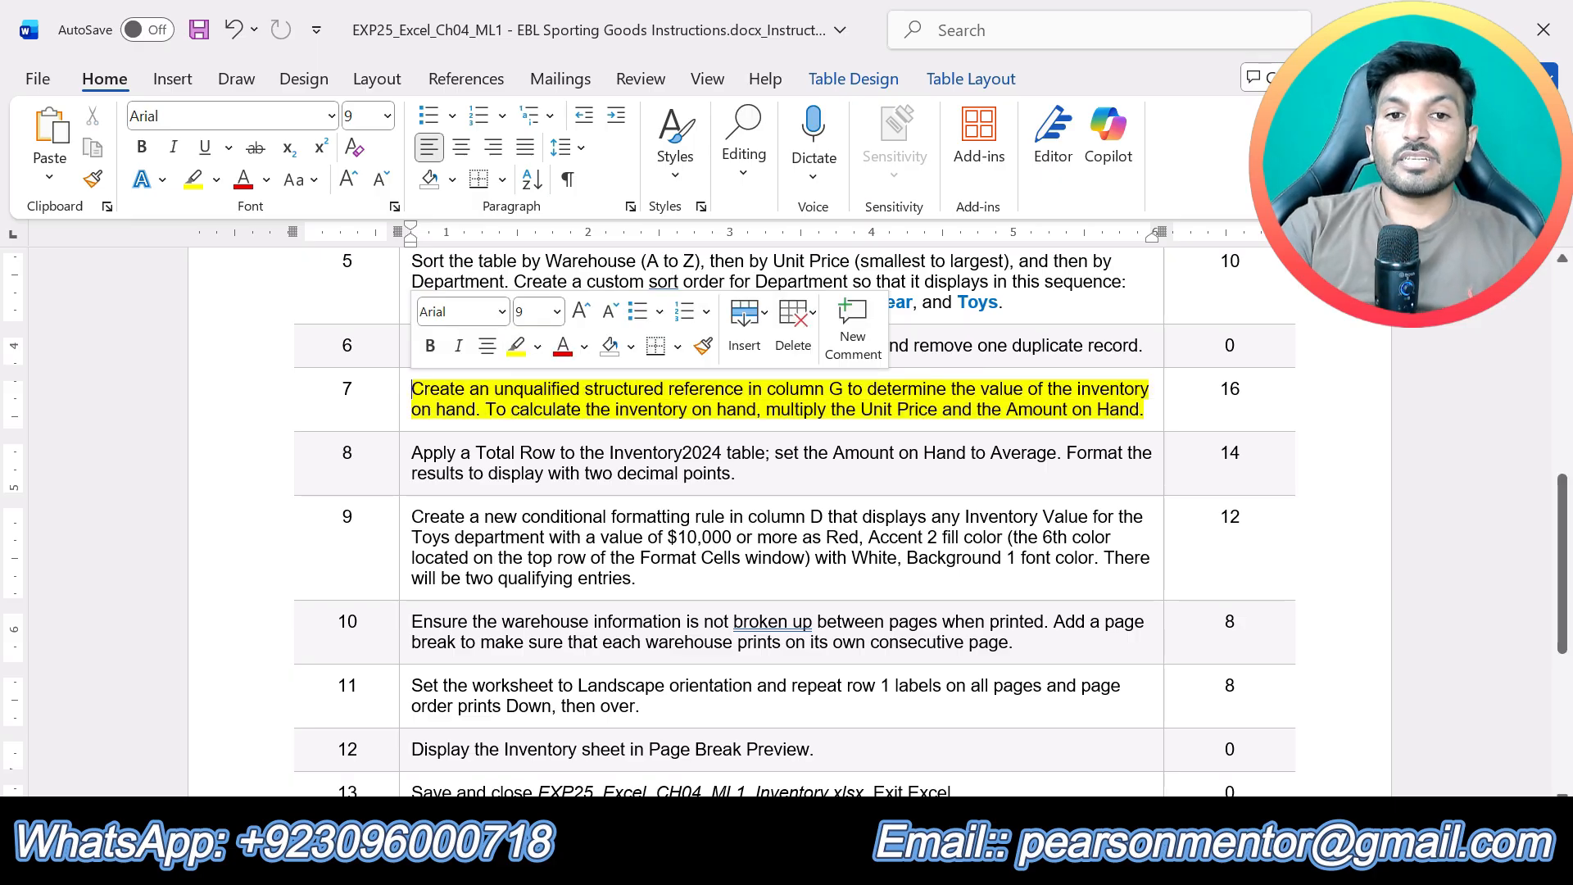
pyautogui.click(553, 409)
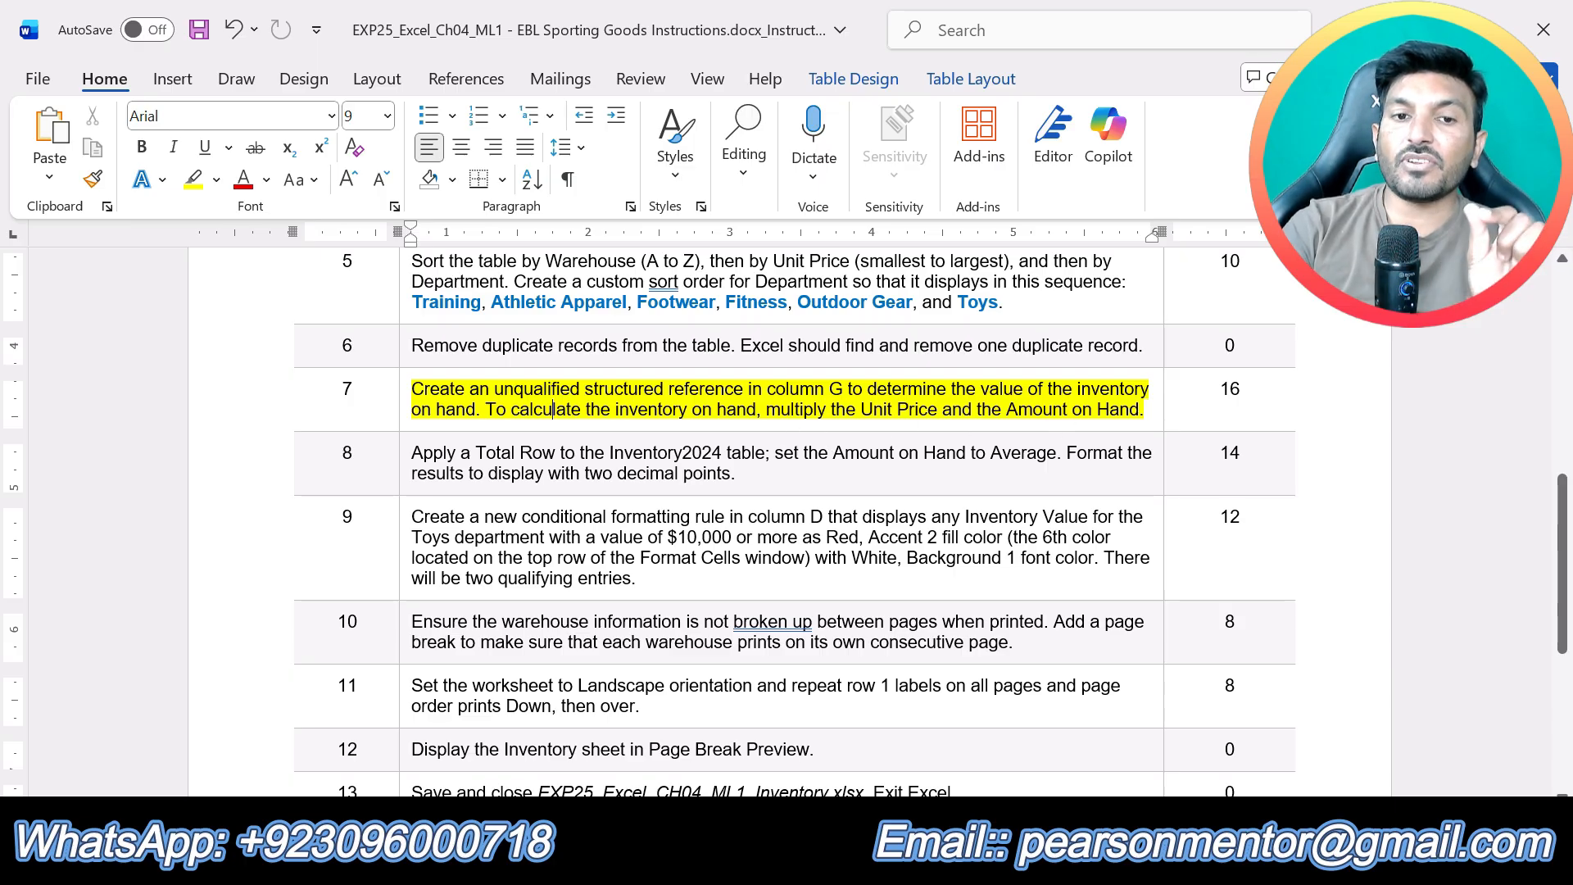
# Switch to Excel and autofit column G to its Inventory Value heading
pyautogui.hotkey('alt', 'Tab')
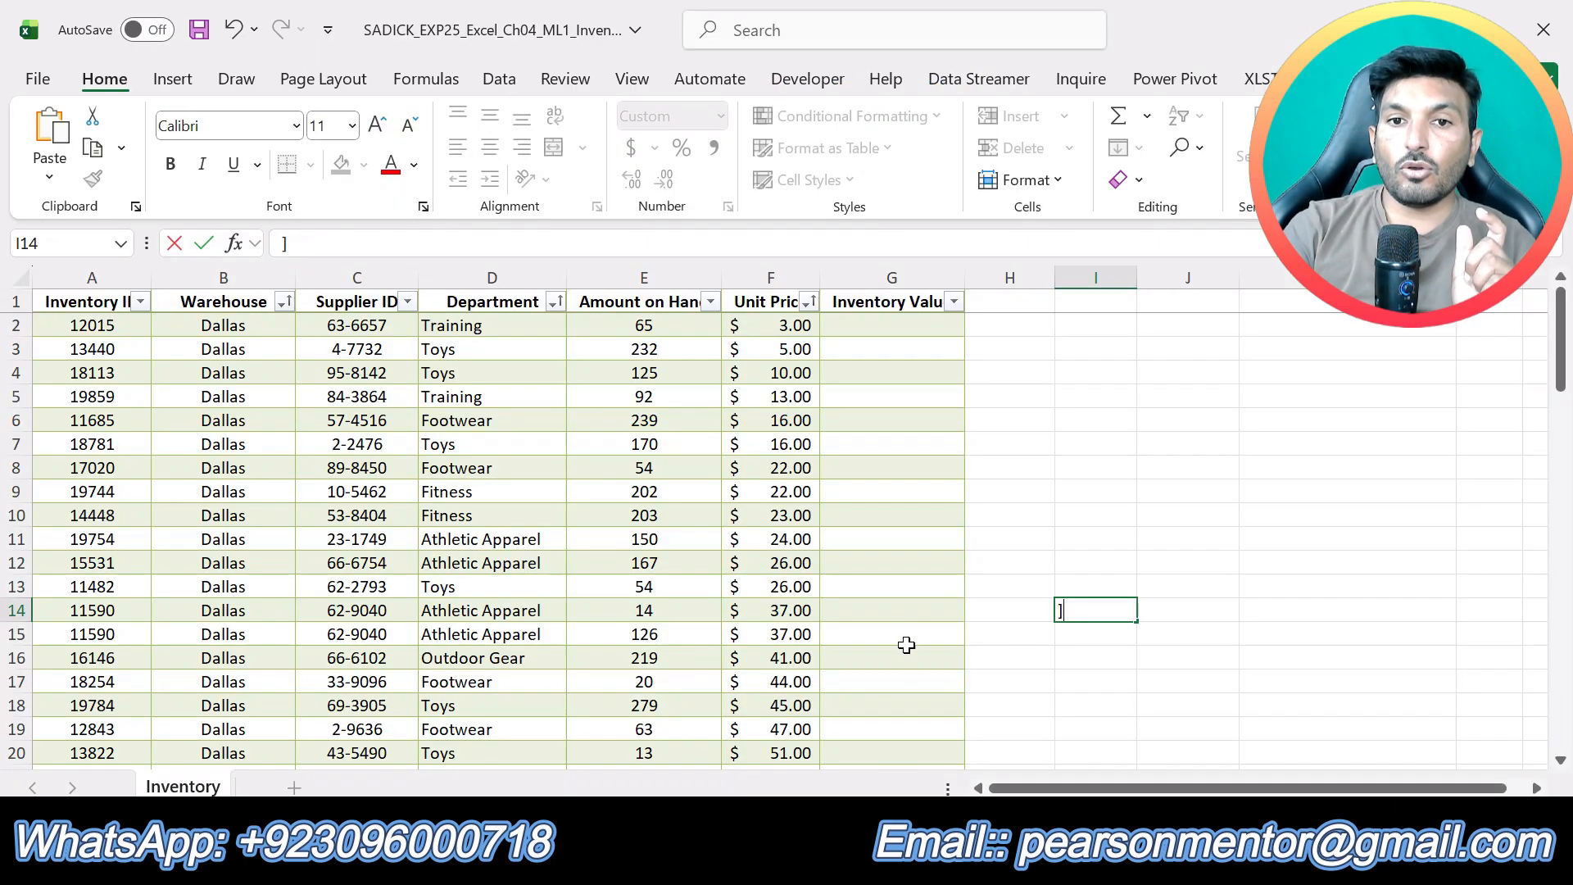
pyautogui.click(883, 327)
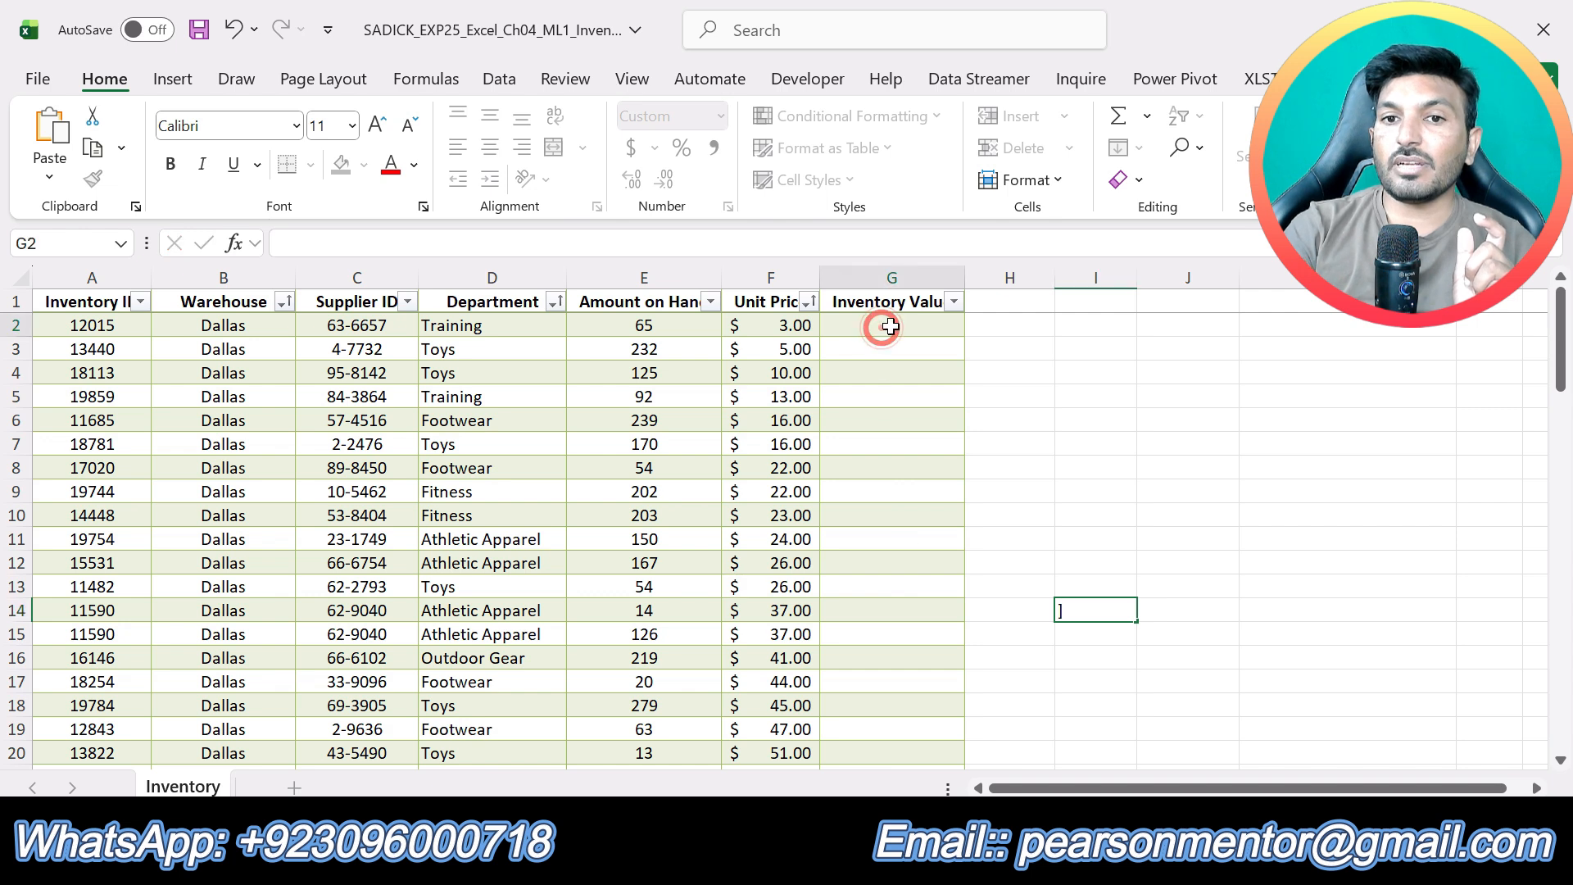
pyautogui.doubleClick(967, 281)
pyautogui.click(898, 326)
# Following instruction 7 in Word, enter =[@[Unit Price]]*[@[Amount on Hand]] in G2 to fill the Inventory Value column in Excel
pyautogui.hotkey('alt', 'Tab')
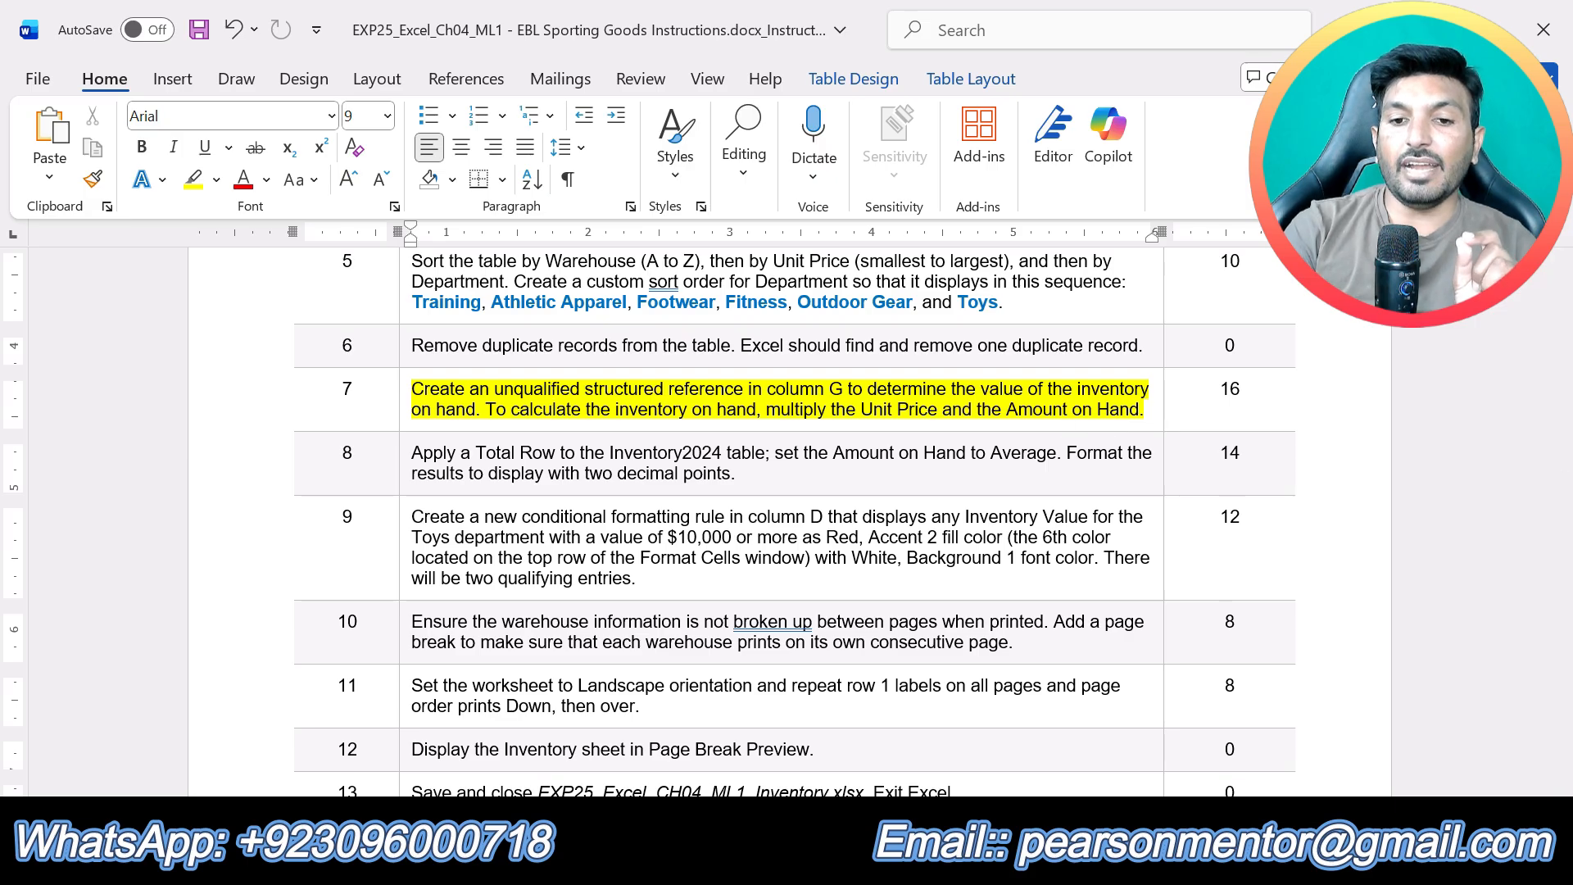
pyautogui.hotkey('alt', 'Tab')
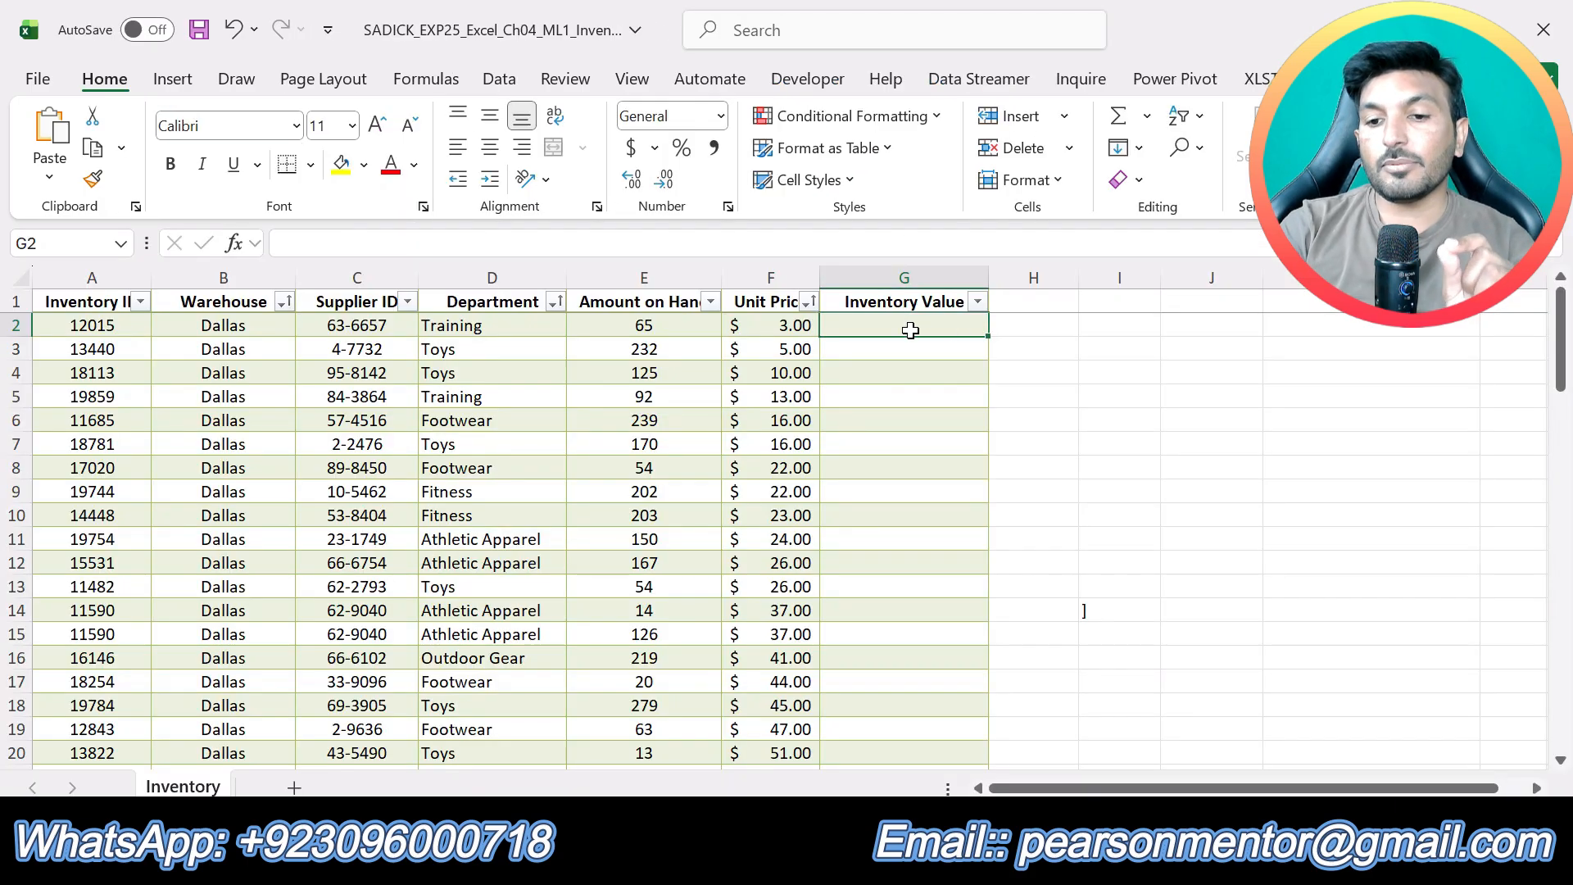
pyautogui.write('=')
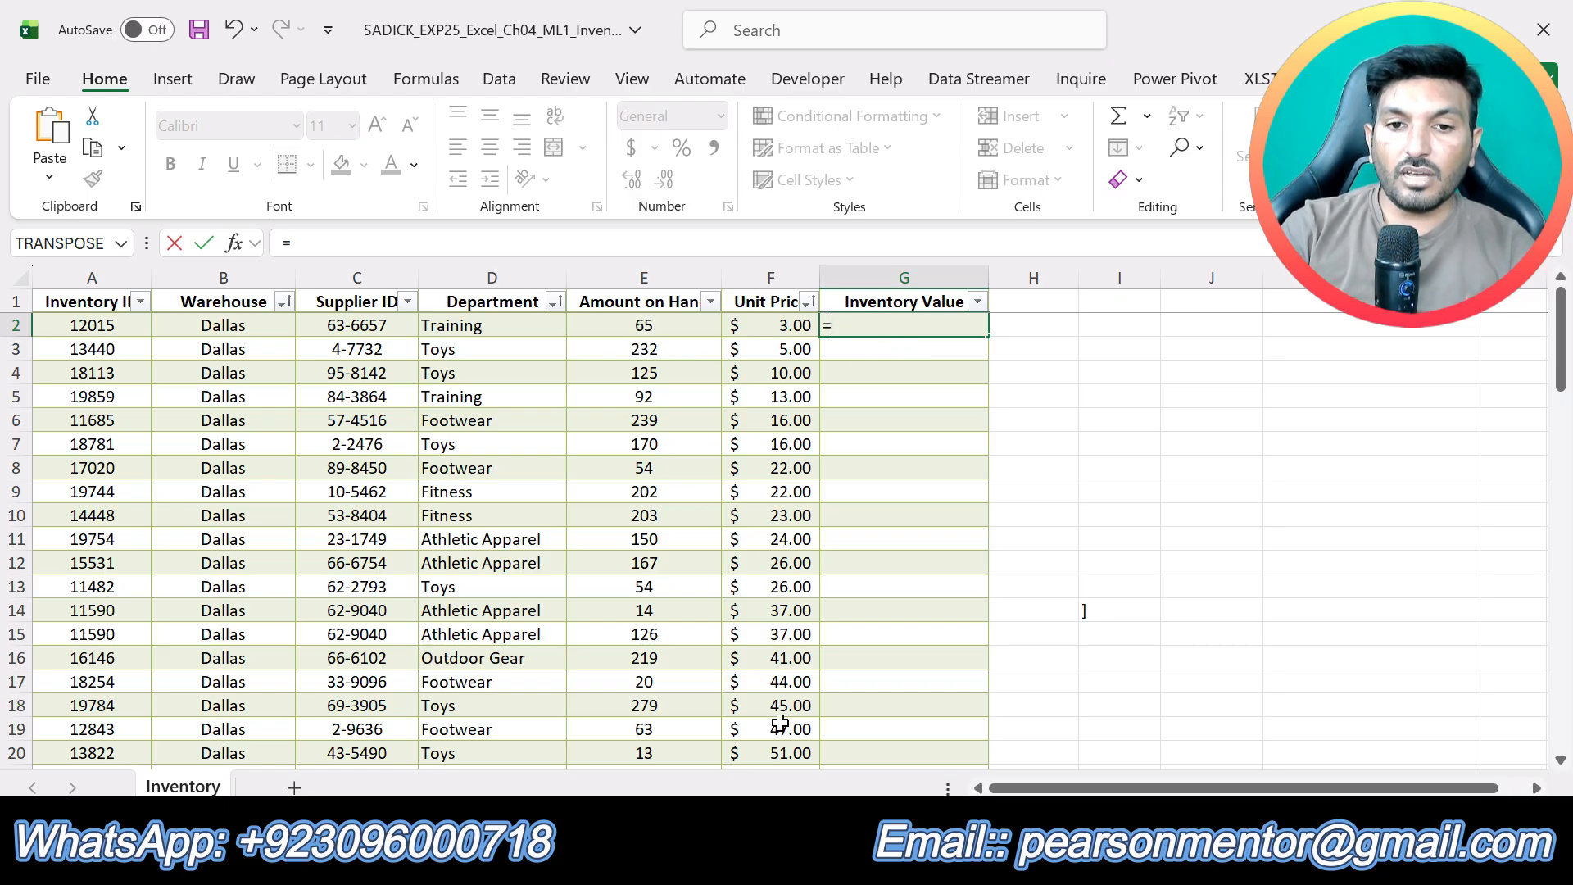
pyautogui.hotkey('alt', 'Tab')
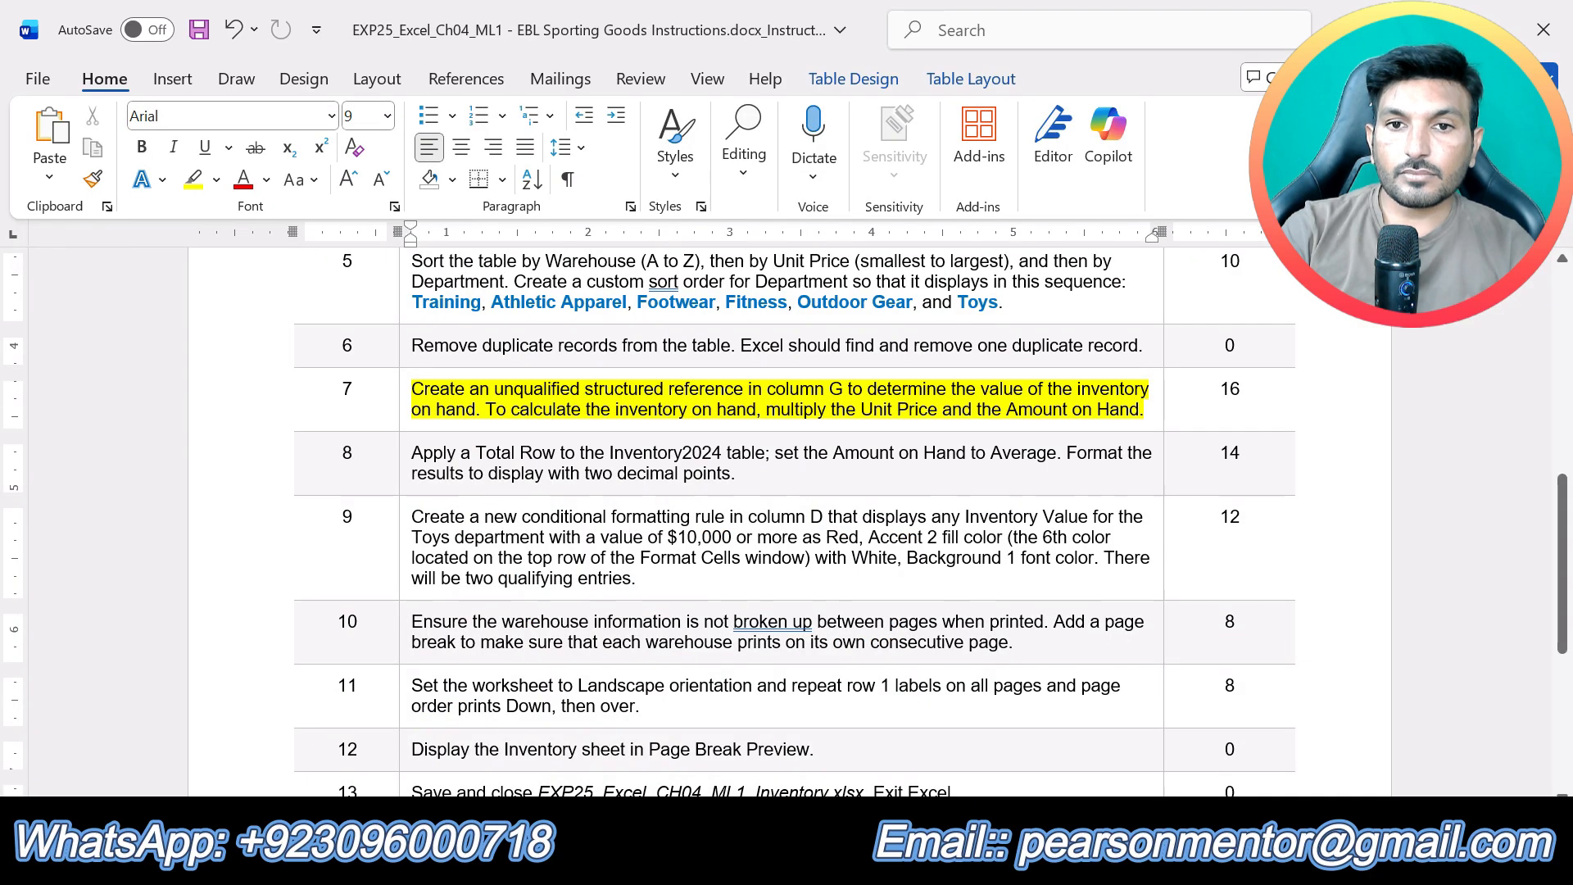
pyautogui.hotkey('alt', 'Tab')
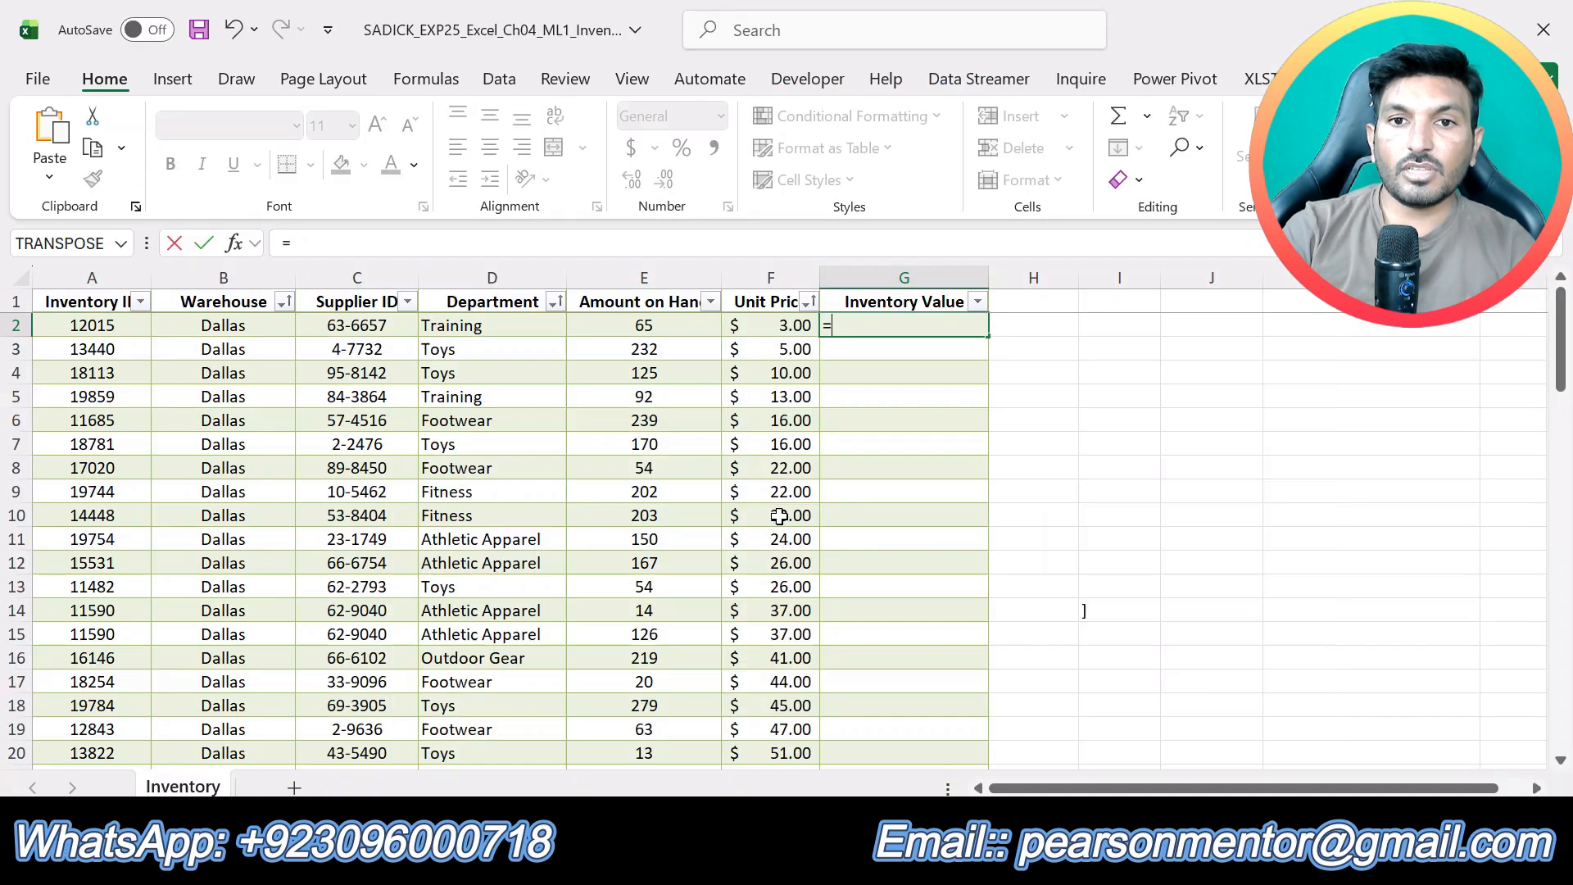
pyautogui.click(777, 321)
pyautogui.write('*')
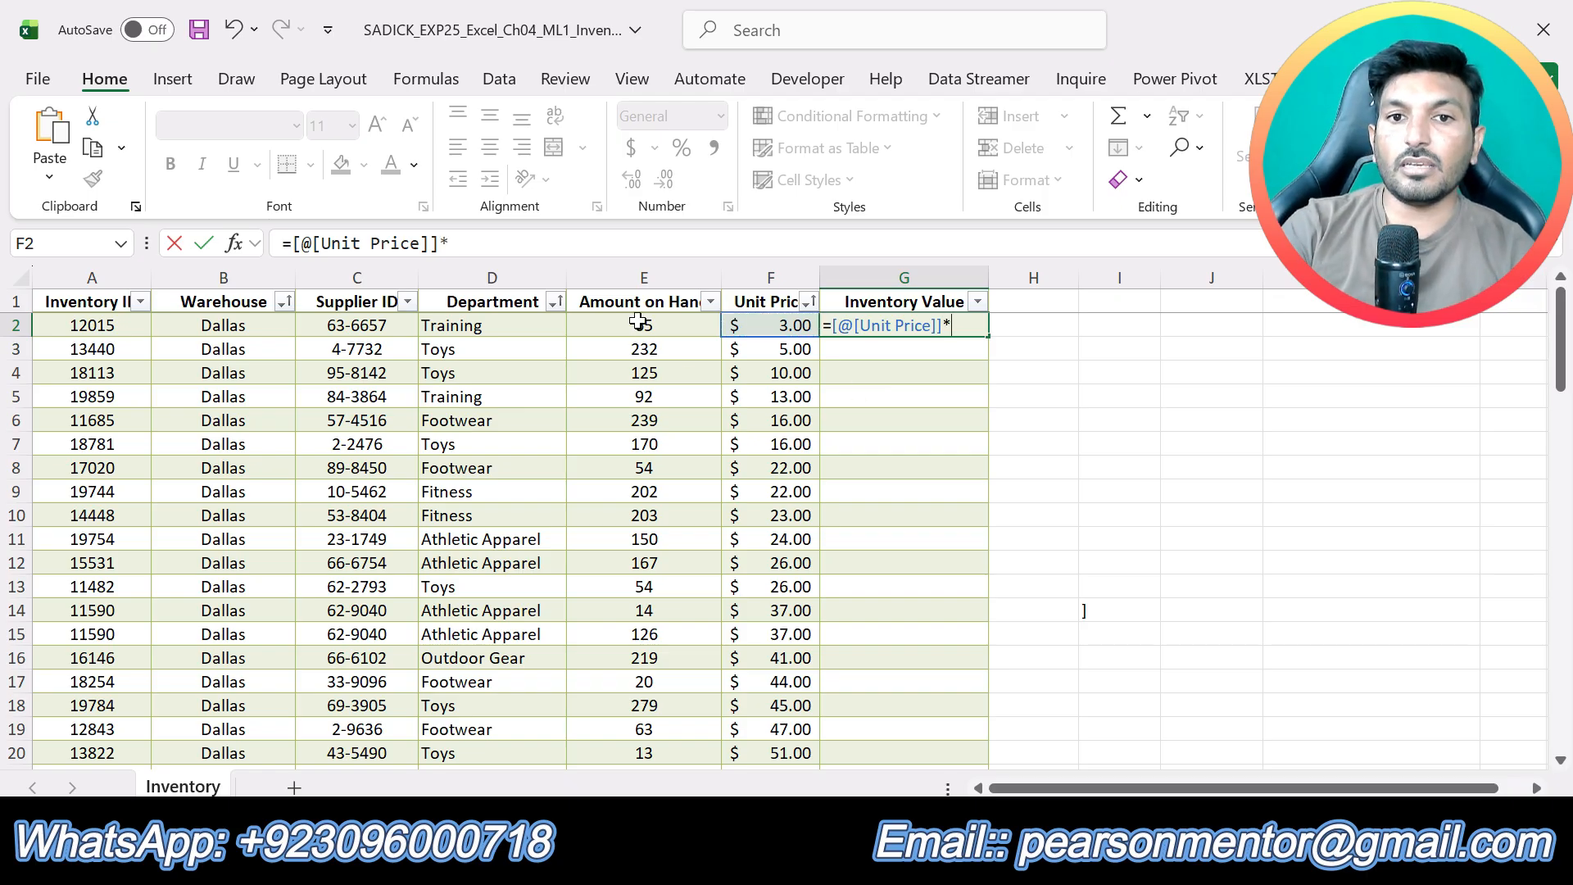
pyautogui.click(638, 321)
pyautogui.press('Return')
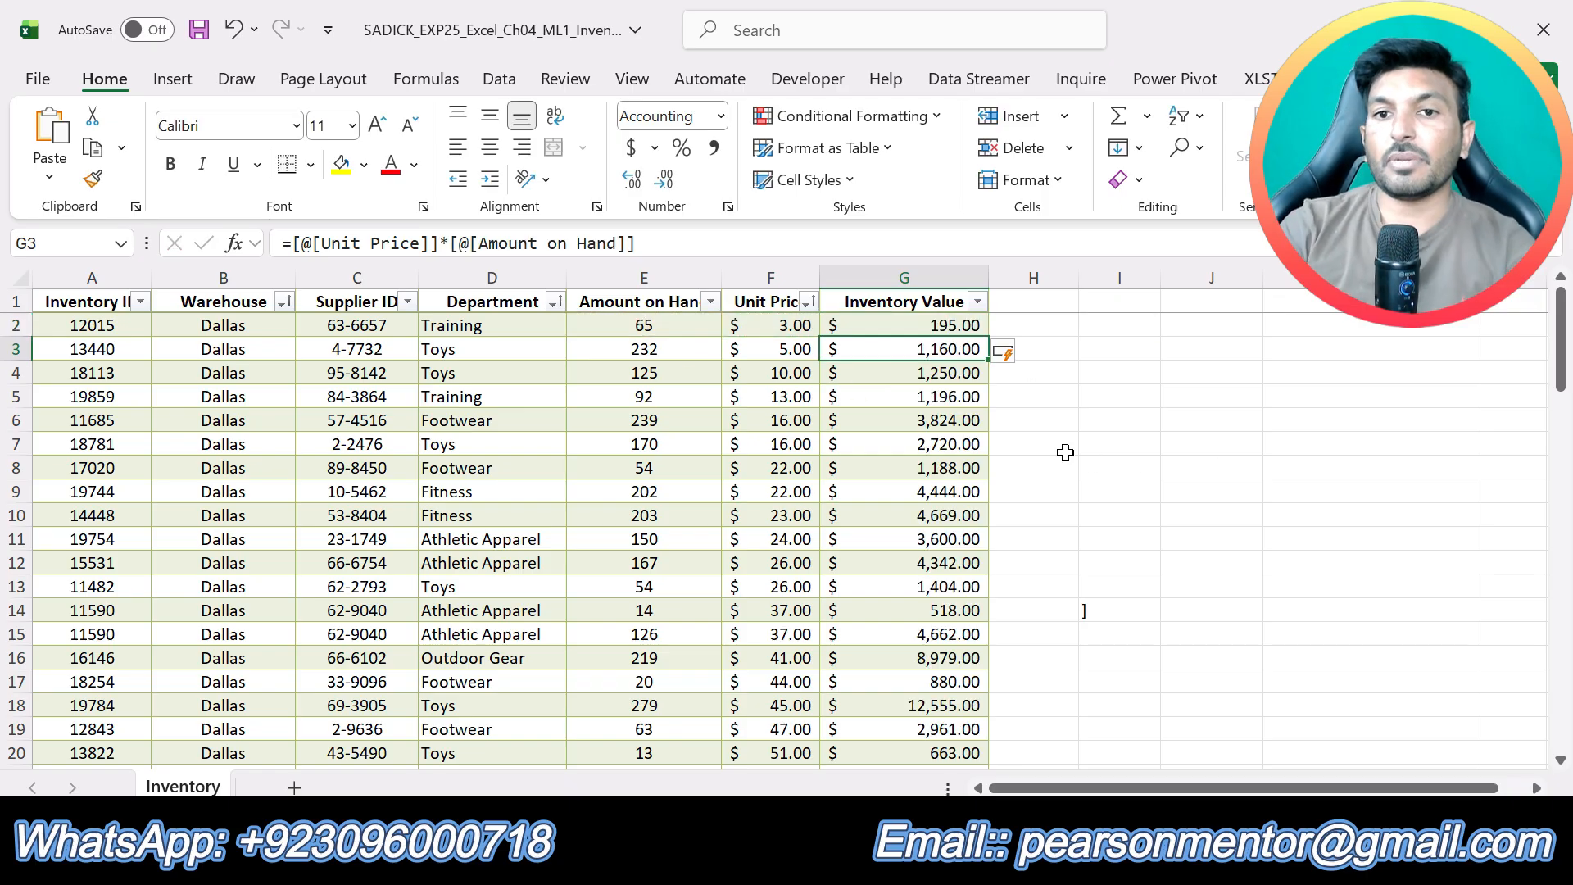
pyautogui.scroll(-4, 1053, 459)
pyautogui.scroll(4, 1051, 467)
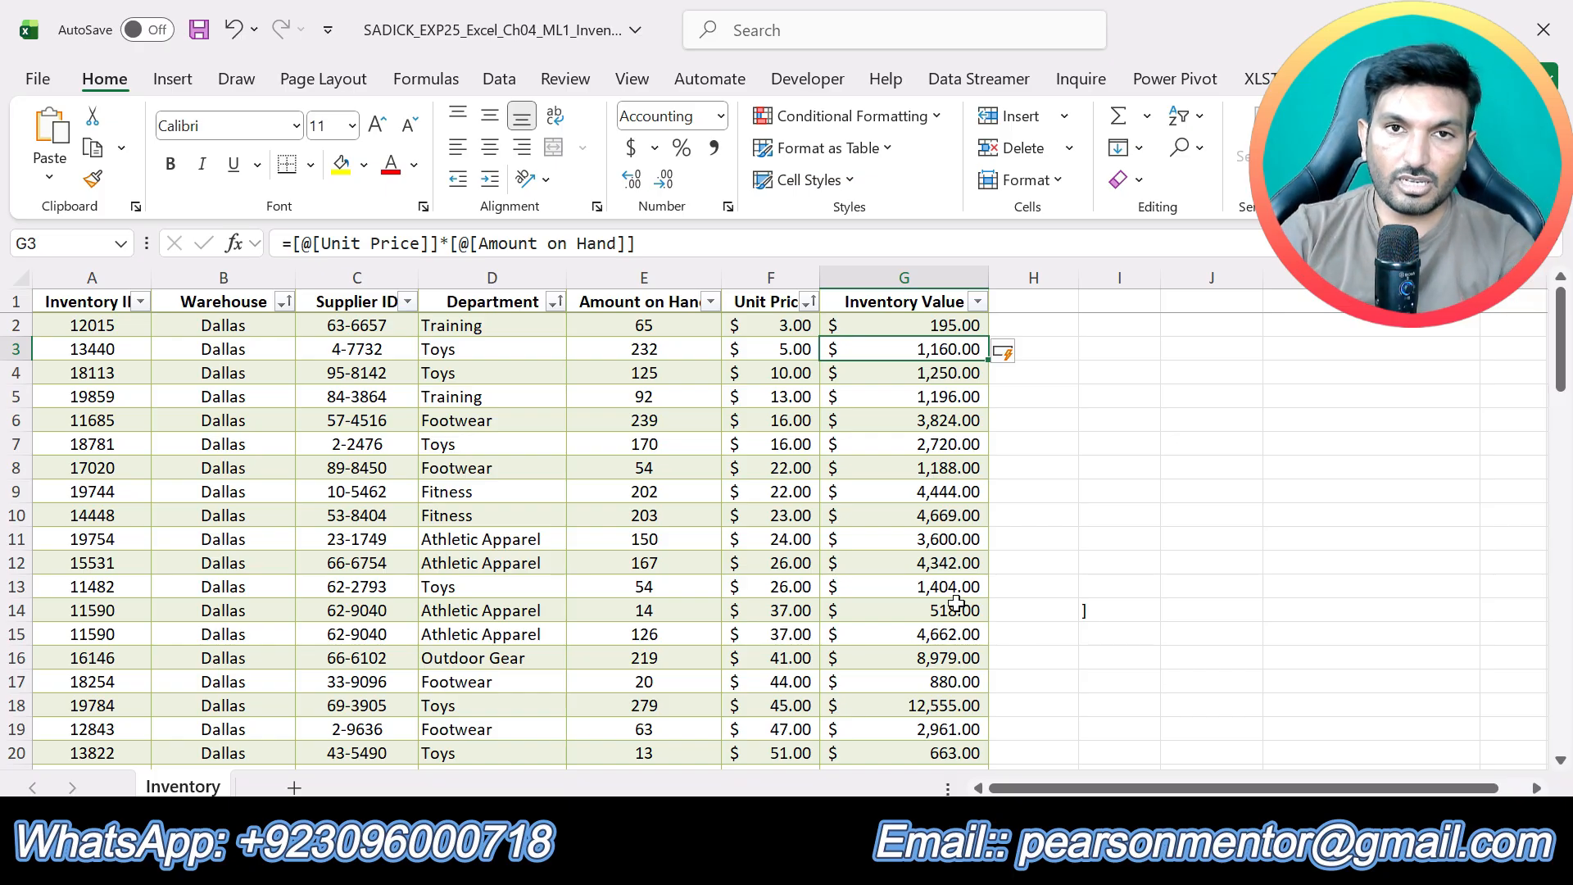
pyautogui.click(1174, 579)
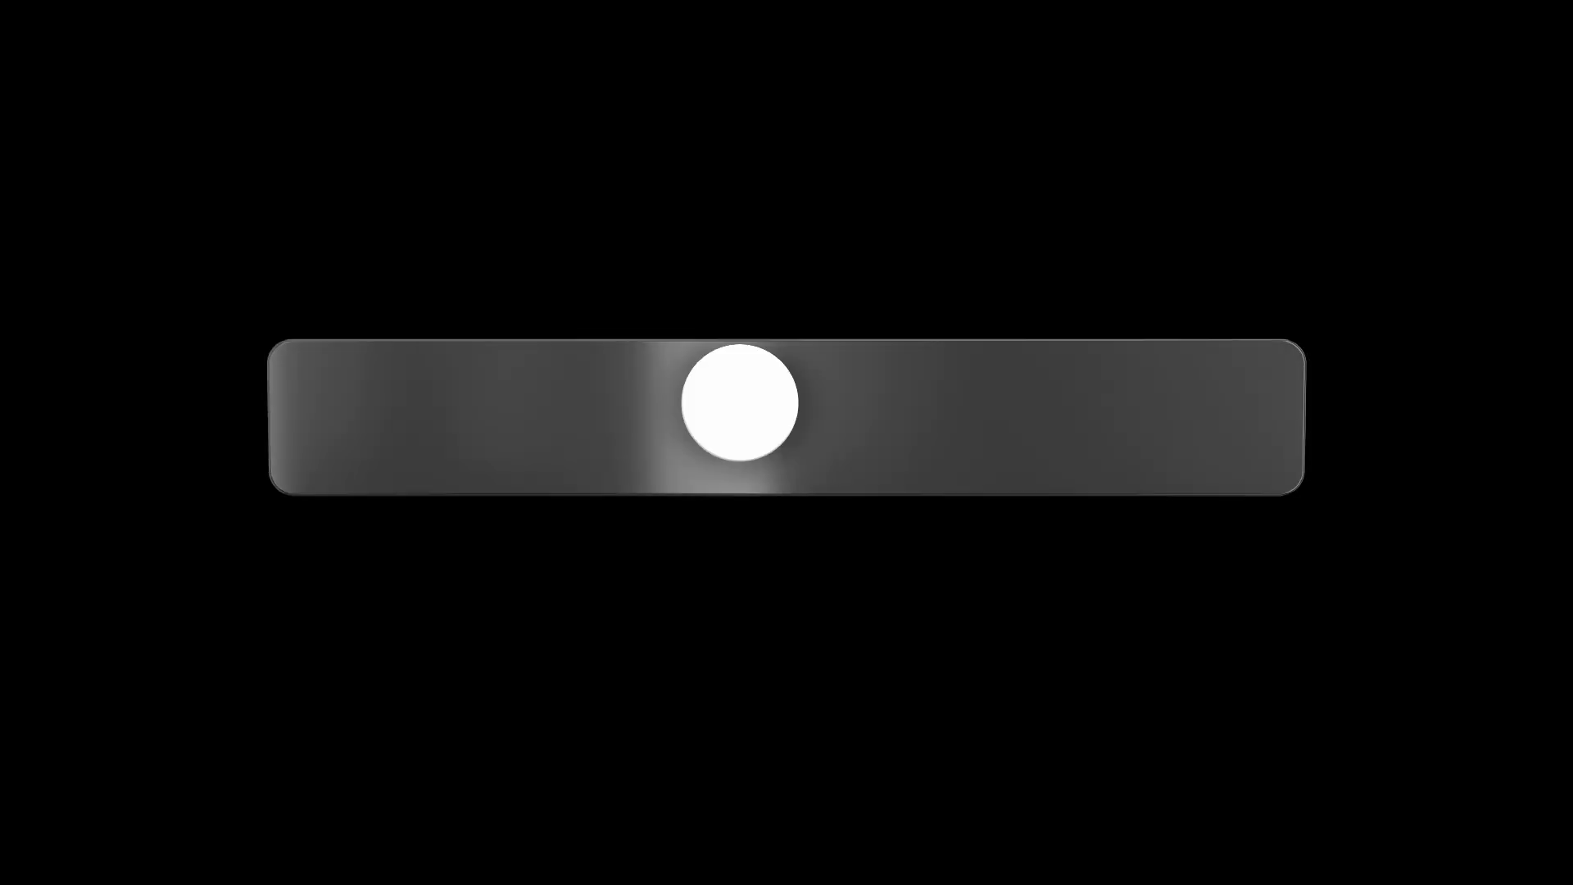